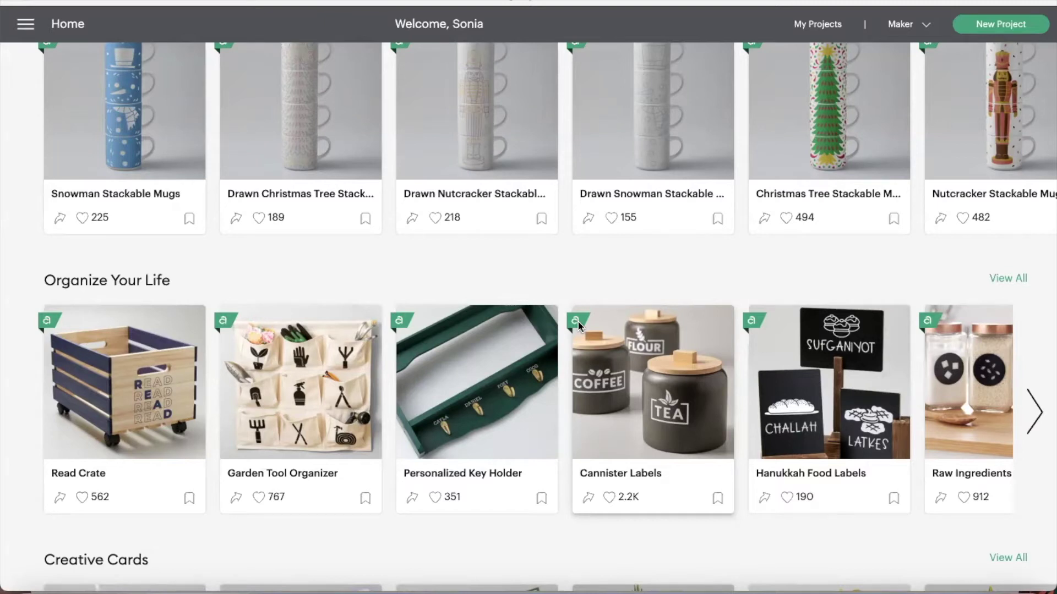
Step: View the machines the experience can be optimized for, keep Cricut Maker and start a new project
{"action": "scroll", "coordinate": [576, 320], "scroll_direction": "up", "scroll_amount": 10}
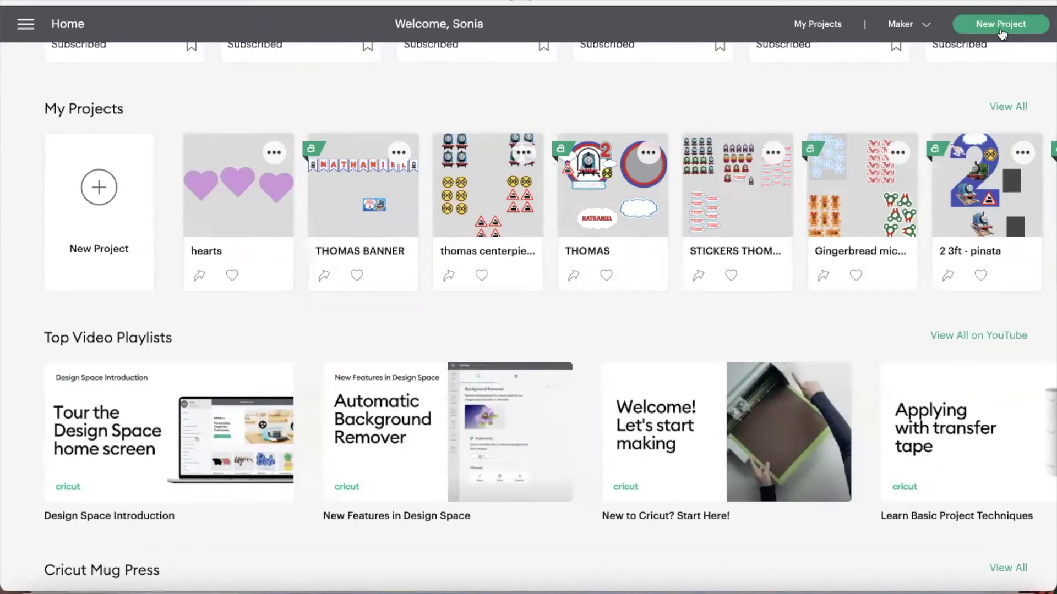
{"action": "scroll", "coordinate": [892, 60], "scroll_direction": "up", "scroll_amount": 8}
{"action": "left_click", "coordinate": [903, 26]}
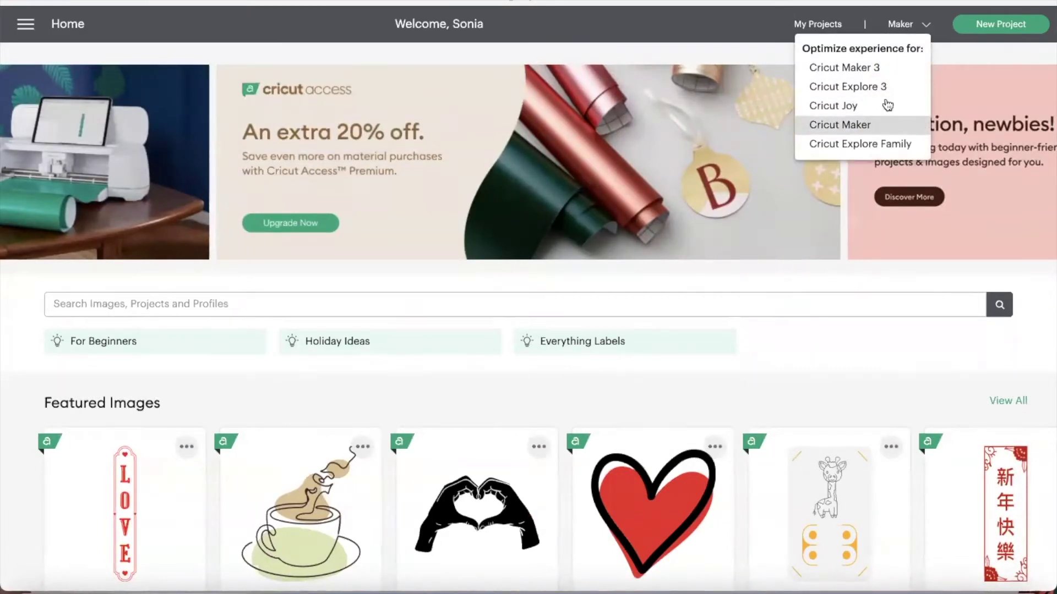
{"action": "left_click", "coordinate": [967, 26]}
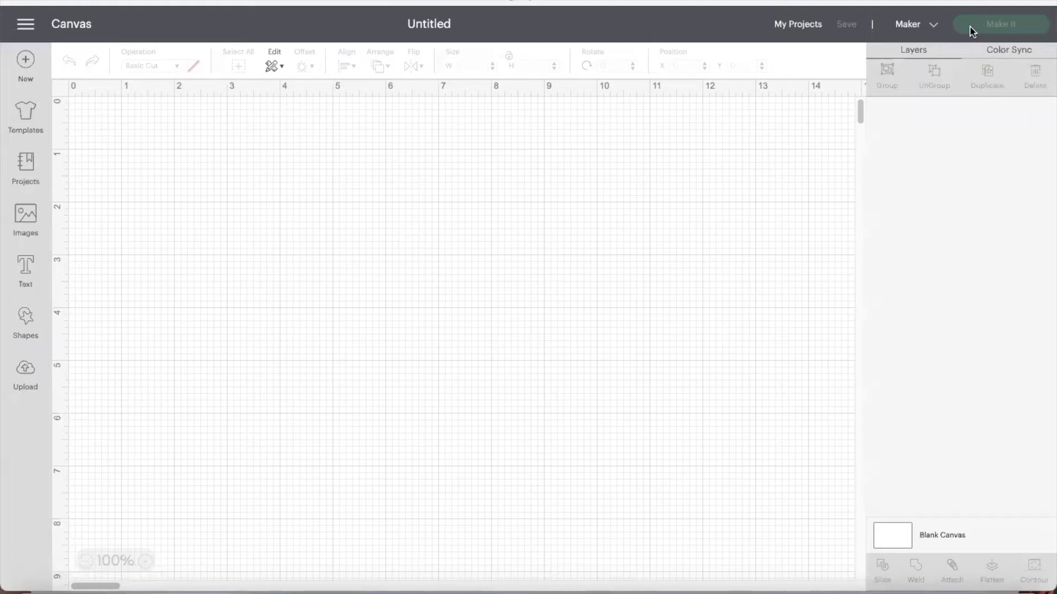
Step: Browse the template library and place the Classic t-shirts template on the canvas
{"action": "left_click", "coordinate": [39, 123]}
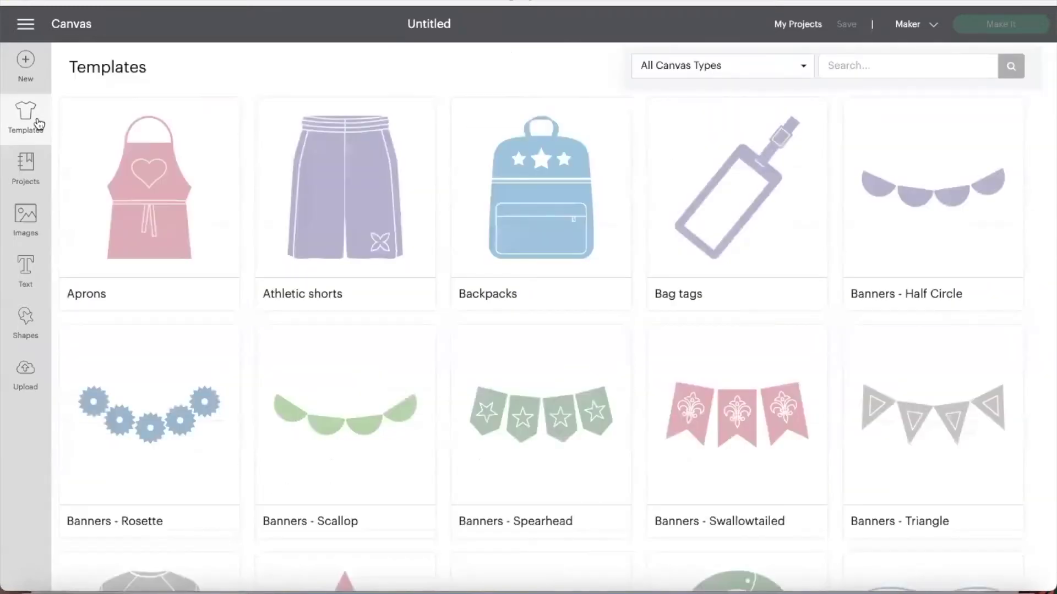
{"action": "scroll", "coordinate": [684, 410], "scroll_direction": "down", "scroll_amount": 4}
{"action": "scroll", "coordinate": [687, 410], "scroll_direction": "down", "scroll_amount": 5}
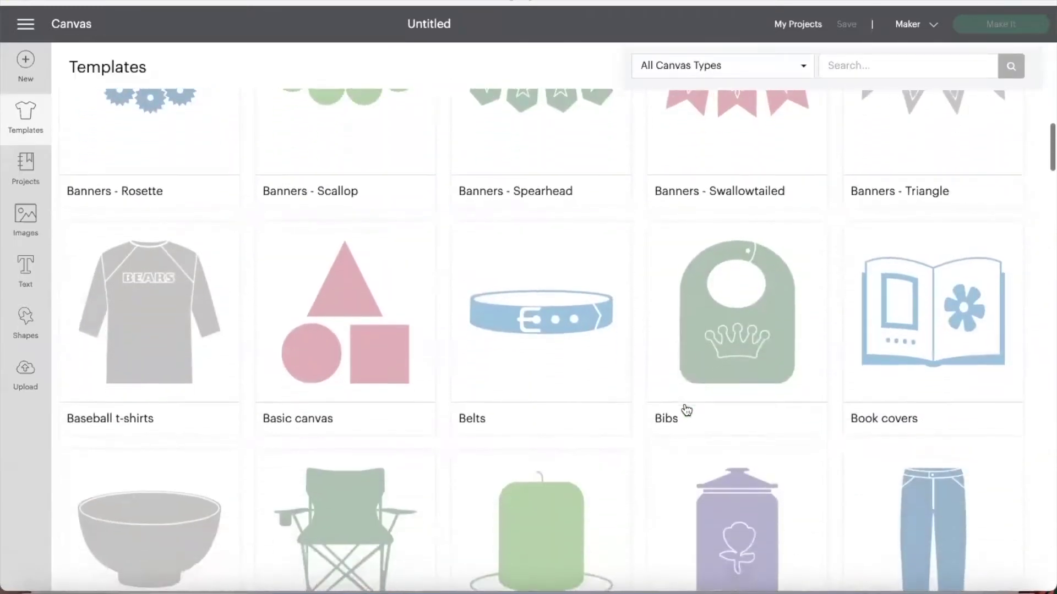
{"action": "scroll", "coordinate": [686, 410], "scroll_direction": "up", "scroll_amount": 5}
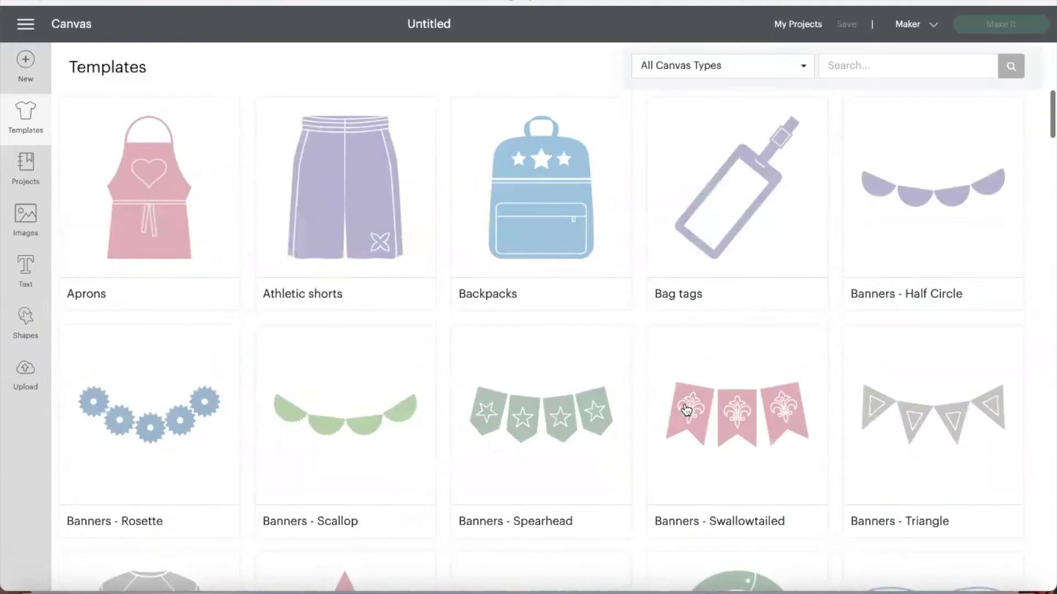
{"action": "scroll", "coordinate": [686, 411], "scroll_direction": "down", "scroll_amount": 3}
{"action": "scroll", "coordinate": [686, 411], "scroll_direction": "down", "scroll_amount": 7}
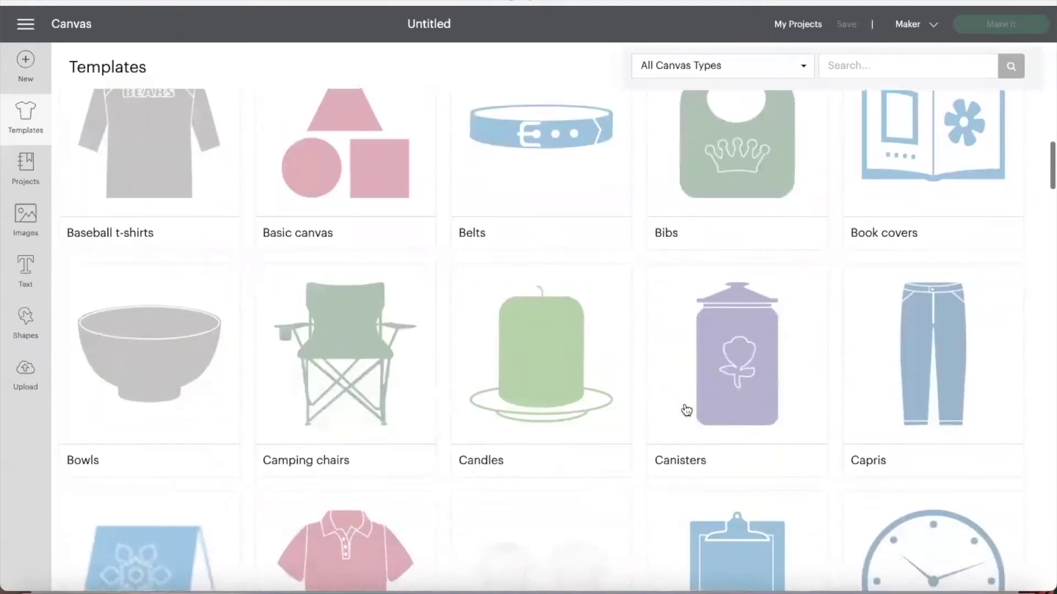
{"action": "scroll", "coordinate": [684, 404], "scroll_direction": "up", "scroll_amount": 1}
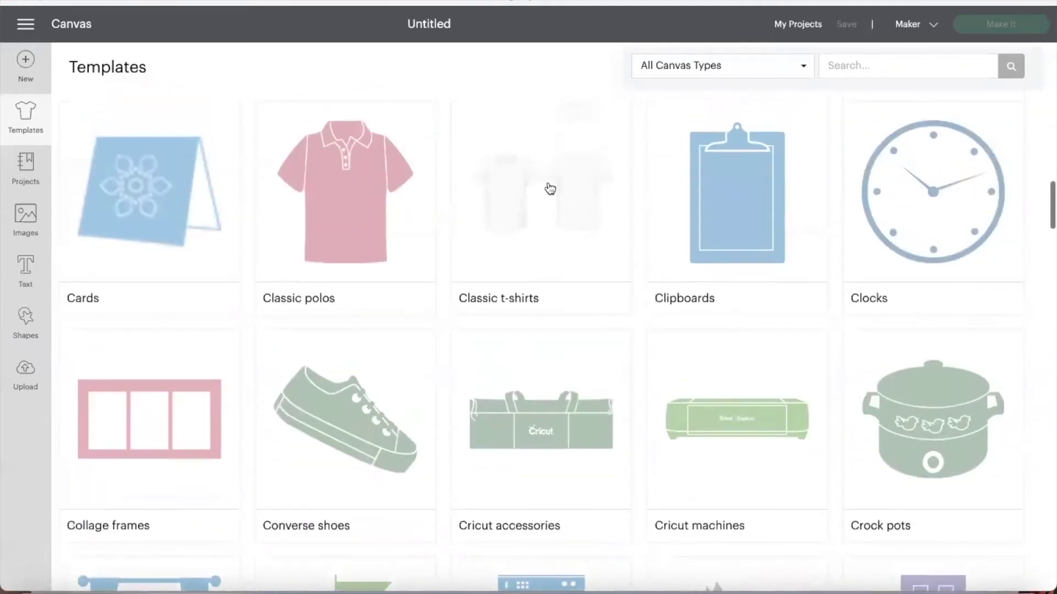
{"action": "left_click", "coordinate": [550, 185]}
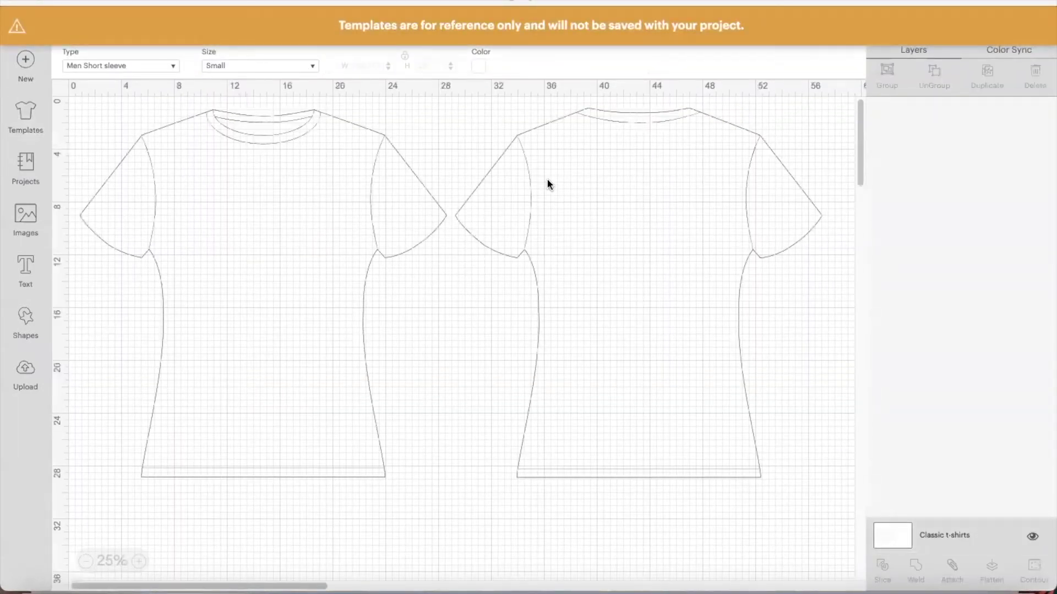
{"action": "left_click", "coordinate": [738, 438]}
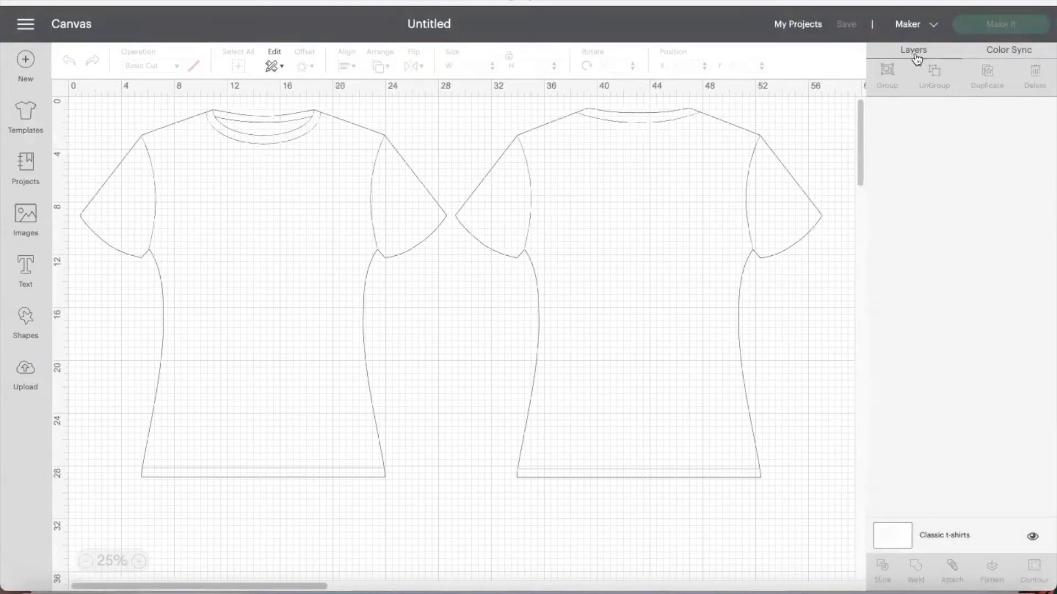
Step: Color the Classic t-shirts template light pink from the material colors
{"action": "left_click", "coordinate": [899, 537]}
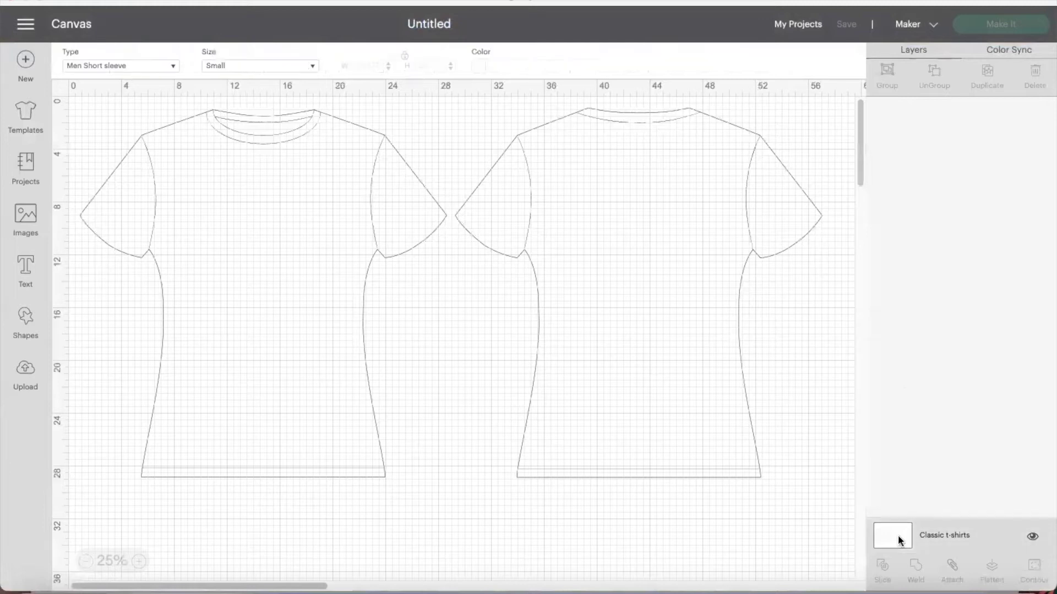
{"action": "left_click", "coordinate": [479, 67]}
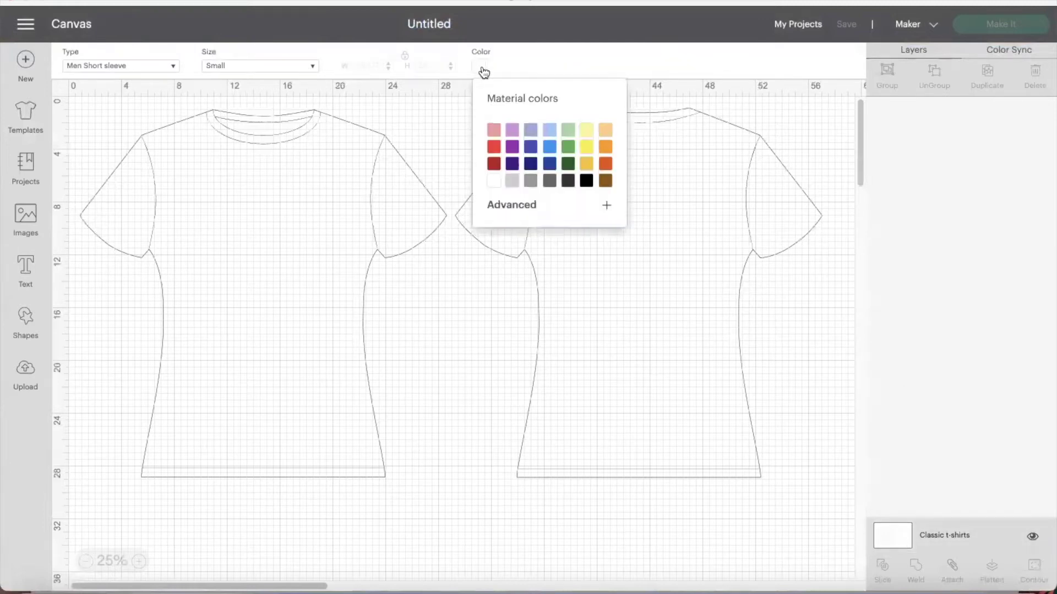
{"action": "left_click", "coordinate": [495, 131]}
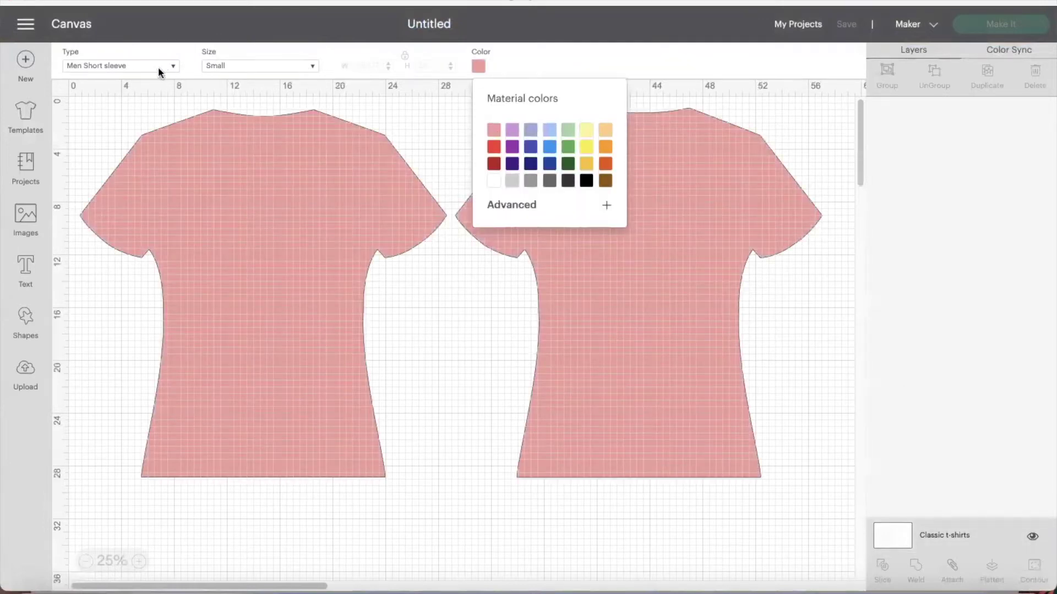
Step: Set the t-shirt template's type to Women Short sleeve and its size to Medium
{"action": "left_click", "coordinate": [131, 65]}
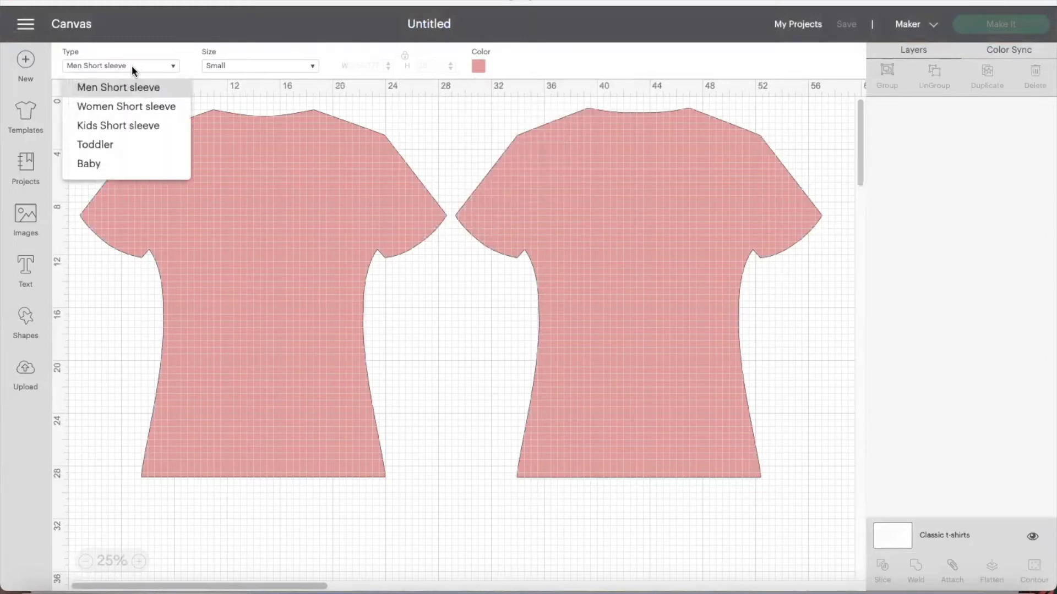
{"action": "left_click", "coordinate": [130, 106]}
{"action": "left_click", "coordinate": [222, 66]}
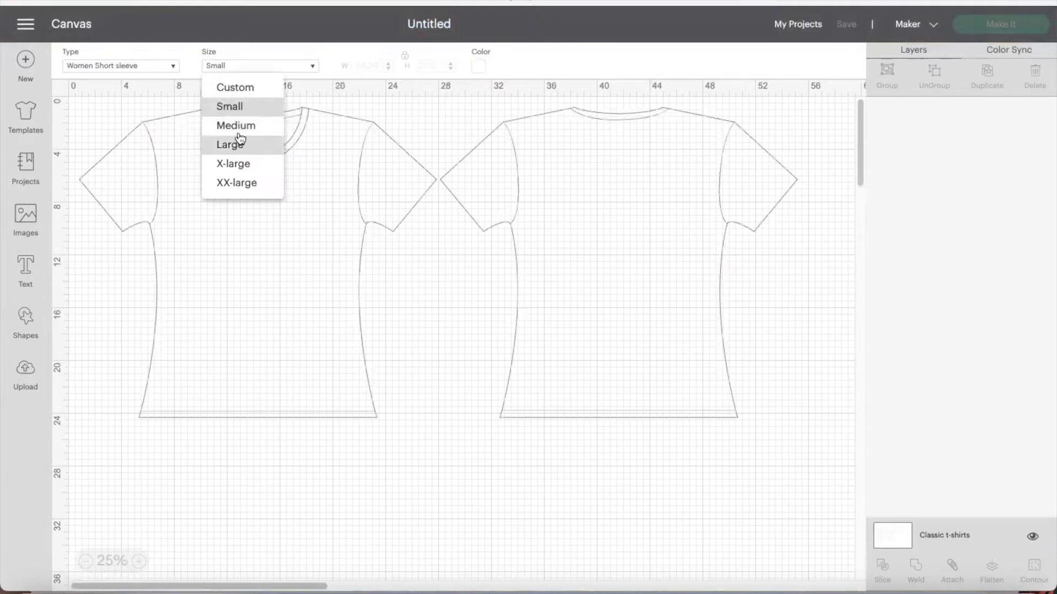
{"action": "left_click", "coordinate": [239, 128]}
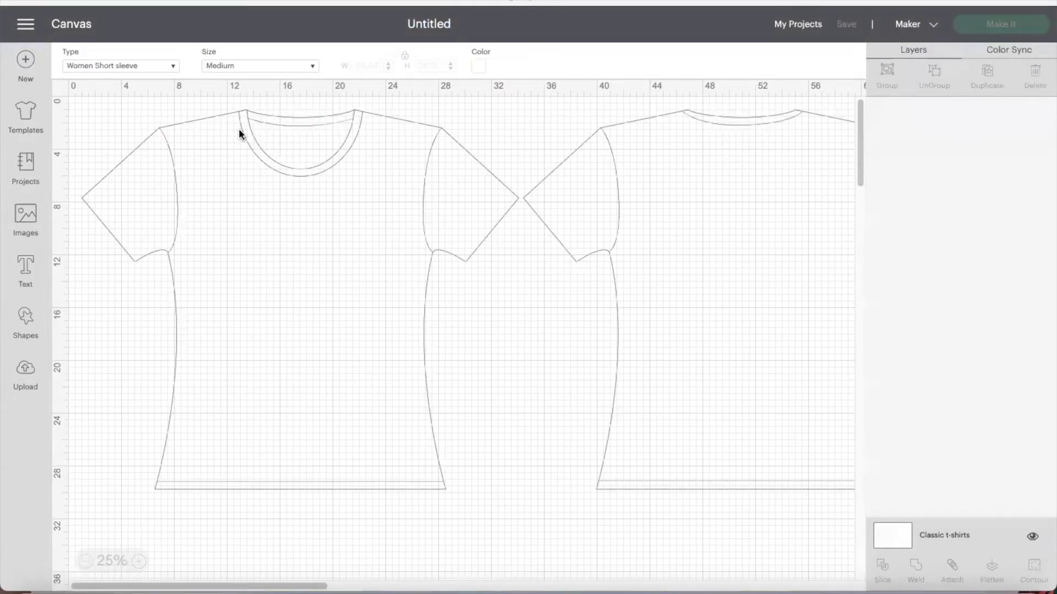
Step: Insert a heart about 6.3 by 5.5 inches, place it on the front shirt's chest and enlarge it slightly
{"action": "left_click", "coordinate": [29, 329]}
{"action": "left_click", "coordinate": [150, 206]}
{"action": "left_click_drag", "start_coordinate": [90, 110], "coordinate": [354, 303]}
{"action": "left_click_drag", "start_coordinate": [320, 264], "coordinate": [310, 263]}
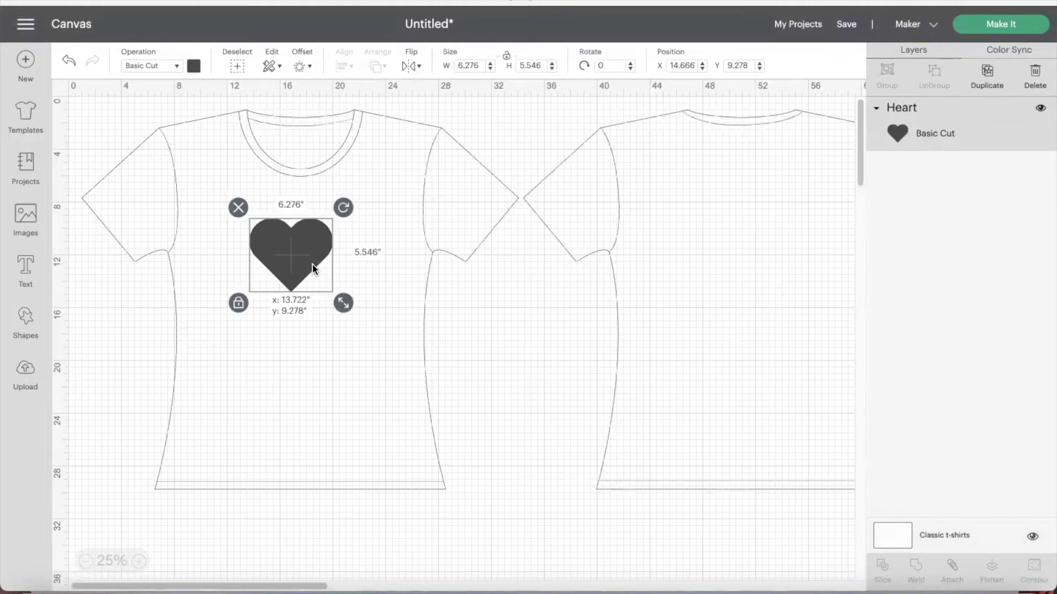
{"action": "left_click", "coordinate": [341, 304]}
{"action": "left_click", "coordinate": [310, 253]}
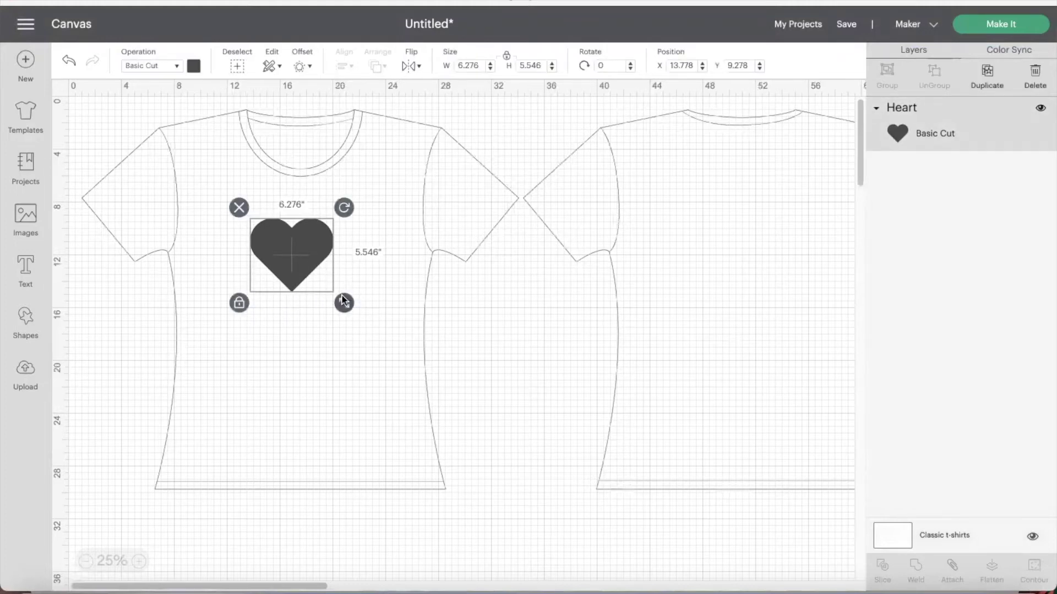
{"action": "left_click_drag", "start_coordinate": [342, 300], "coordinate": [355, 314]}
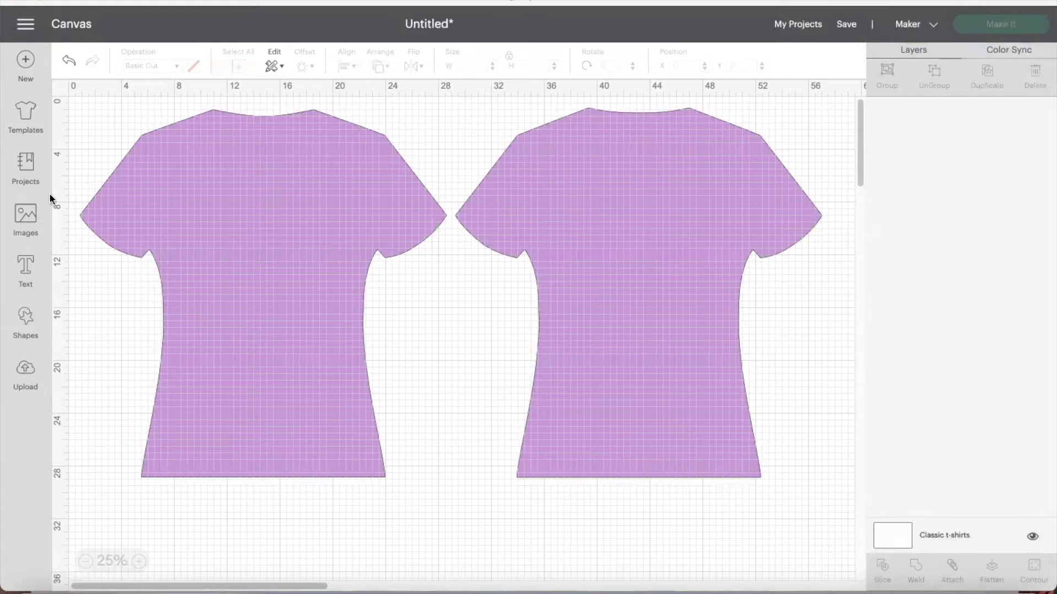
Step: Open the Star Wars Lightsabers and Han Solo's Gun Cupcake Toppers project, review its materials, instructions and images used, and close it
{"action": "left_click", "coordinate": [33, 184]}
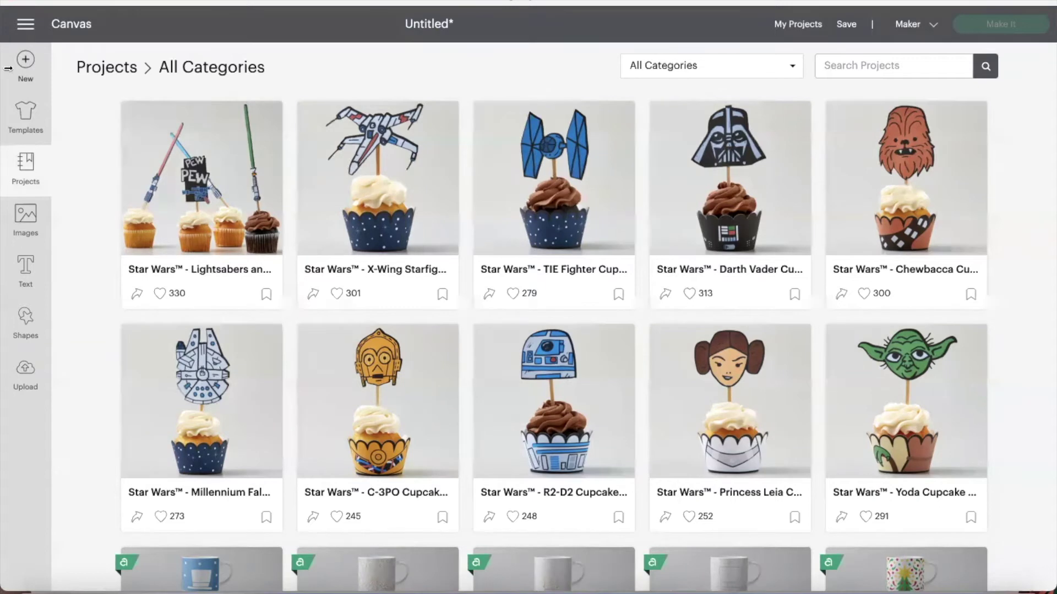
{"action": "left_click", "coordinate": [209, 223]}
{"action": "scroll", "coordinate": [533, 320], "scroll_direction": "down", "scroll_amount": 2}
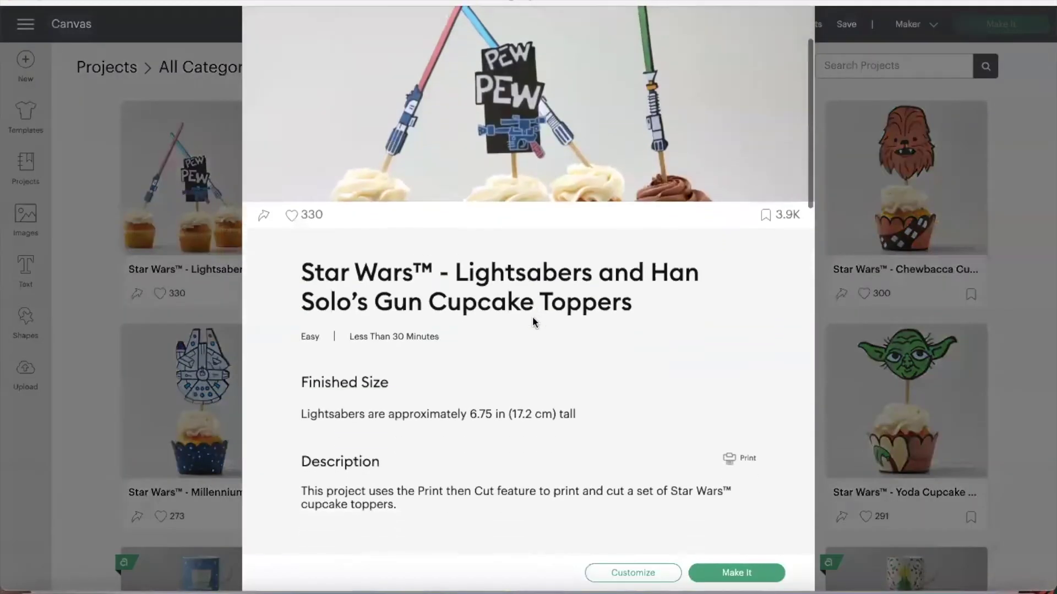
{"action": "scroll", "coordinate": [533, 320], "scroll_direction": "down", "scroll_amount": 5}
{"action": "scroll", "coordinate": [532, 320], "scroll_direction": "down", "scroll_amount": 1}
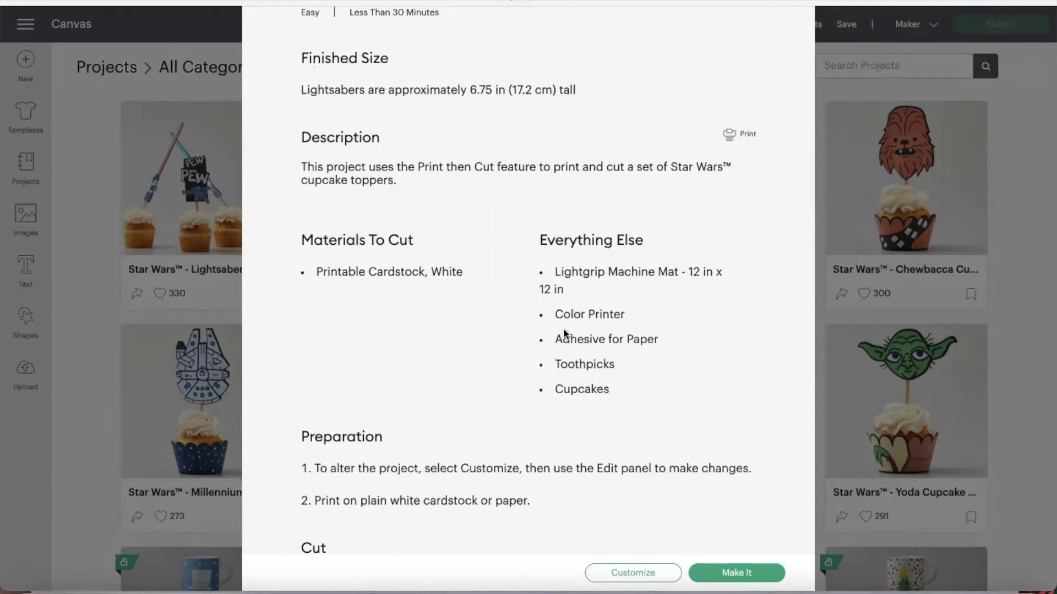
{"action": "scroll", "coordinate": [528, 403], "scroll_direction": "down", "scroll_amount": 8}
{"action": "scroll", "coordinate": [529, 402], "scroll_direction": "down", "scroll_amount": 3}
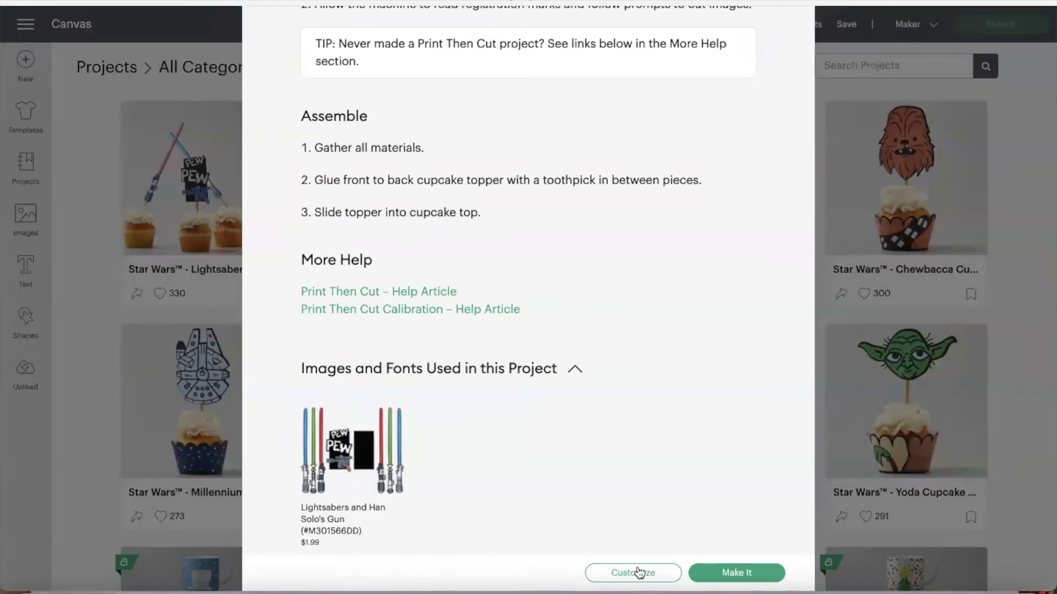
{"action": "scroll", "coordinate": [637, 346], "scroll_direction": "down", "scroll_amount": 3}
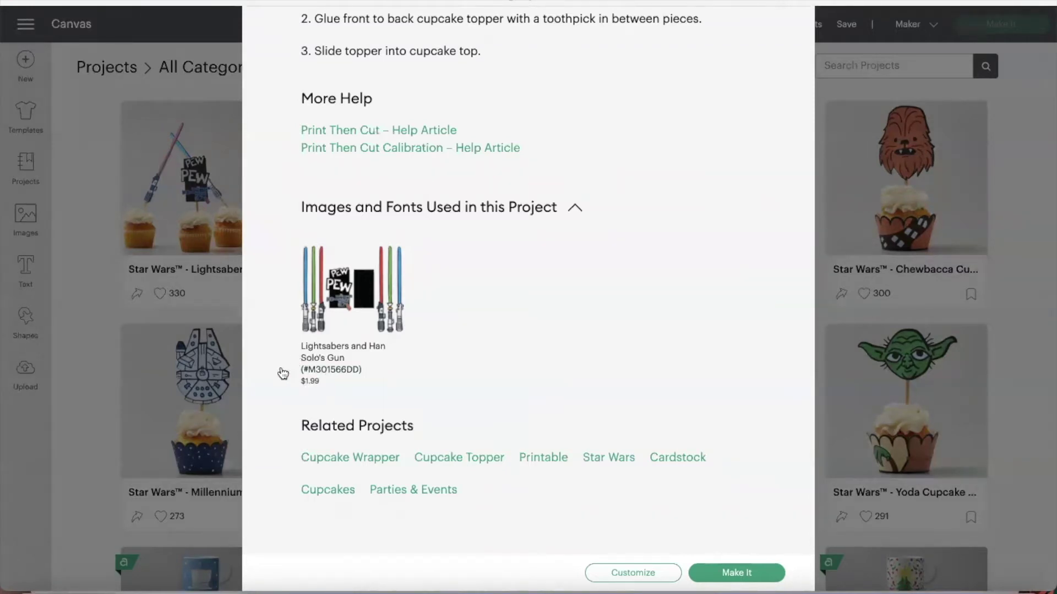
{"action": "left_click", "coordinate": [76, 216]}
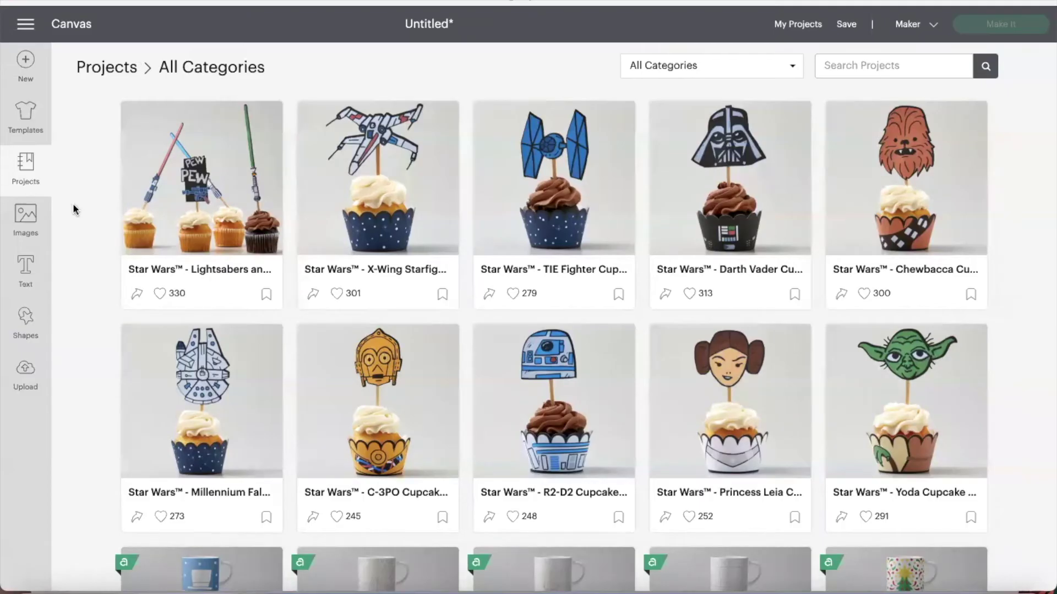
Step: Open the image library, filter it to free images and browse them
{"action": "left_click", "coordinate": [25, 222]}
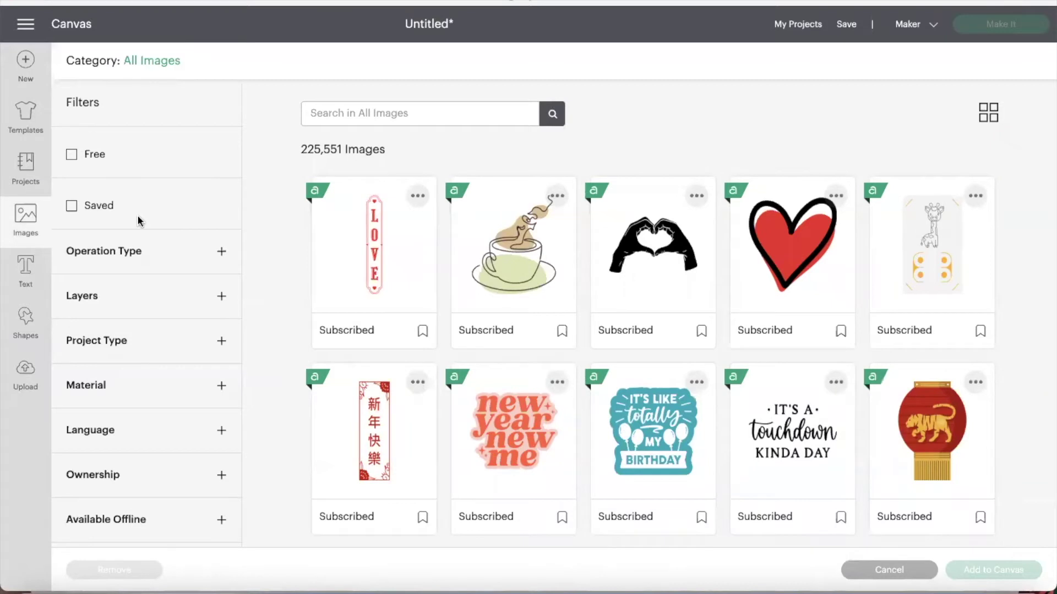
{"action": "left_click", "coordinate": [72, 154]}
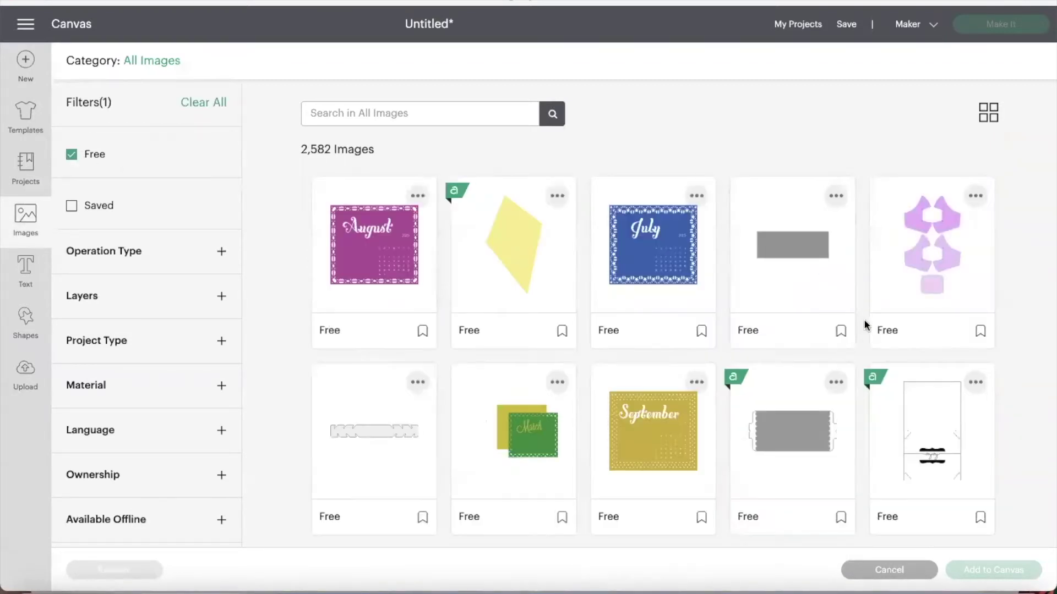
{"action": "scroll", "coordinate": [633, 506], "scroll_direction": "down", "scroll_amount": 3}
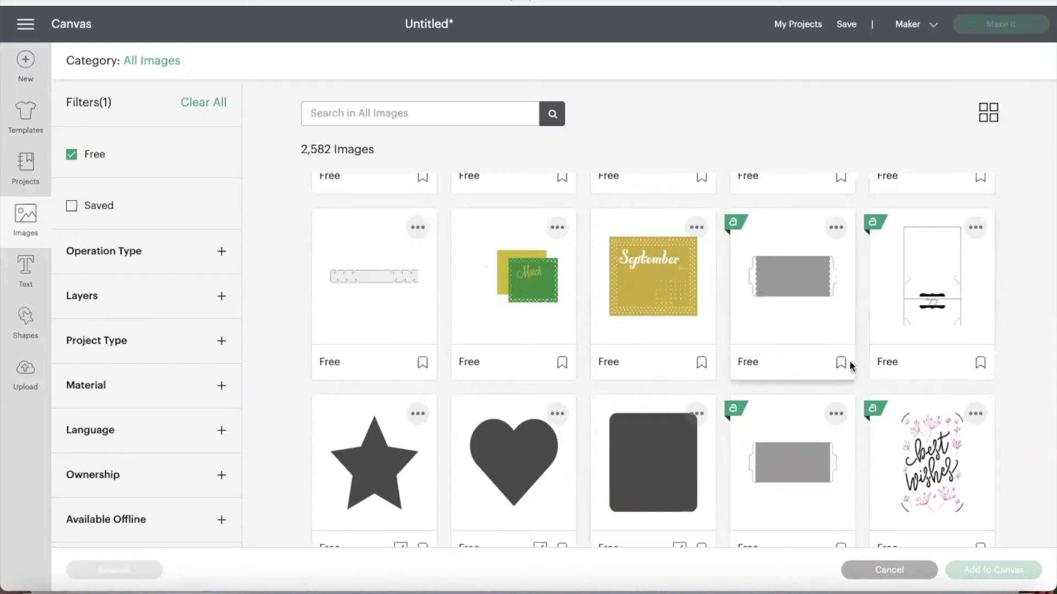
Step: Bookmark the long notched strip image and narrow the free images to saved ones
{"action": "left_click", "coordinate": [422, 363]}
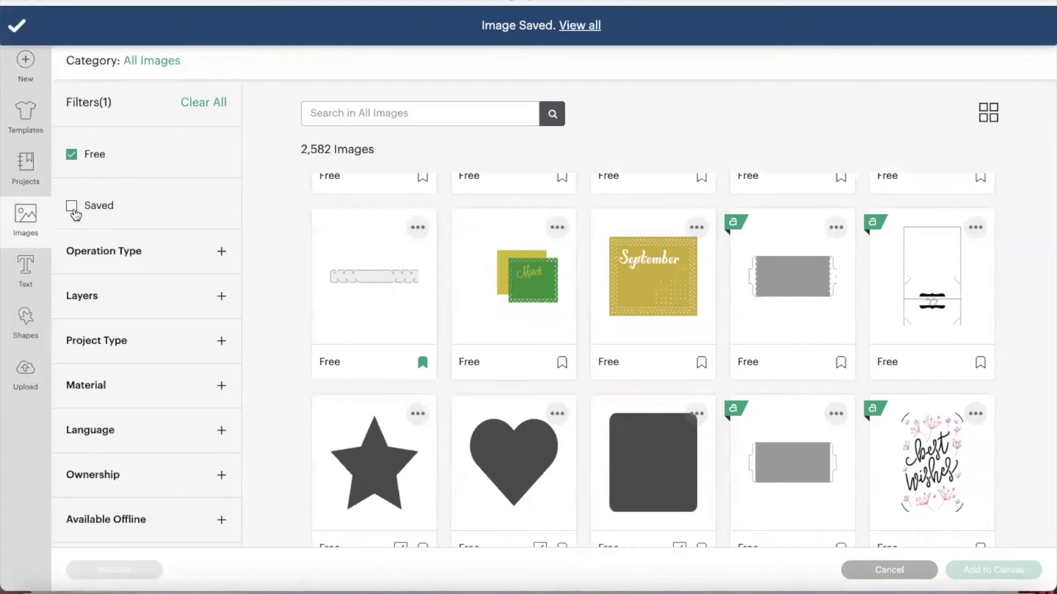
{"action": "left_click", "coordinate": [71, 207]}
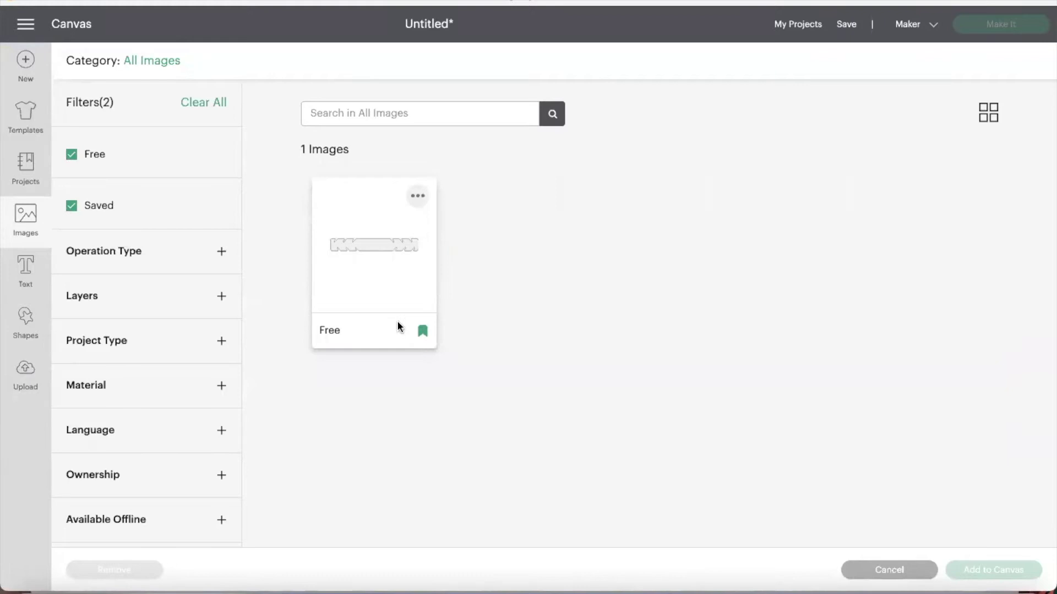
Step: Remove the Saved filter and limit the free images to the Draw Only operation type
{"action": "left_click", "coordinate": [119, 250]}
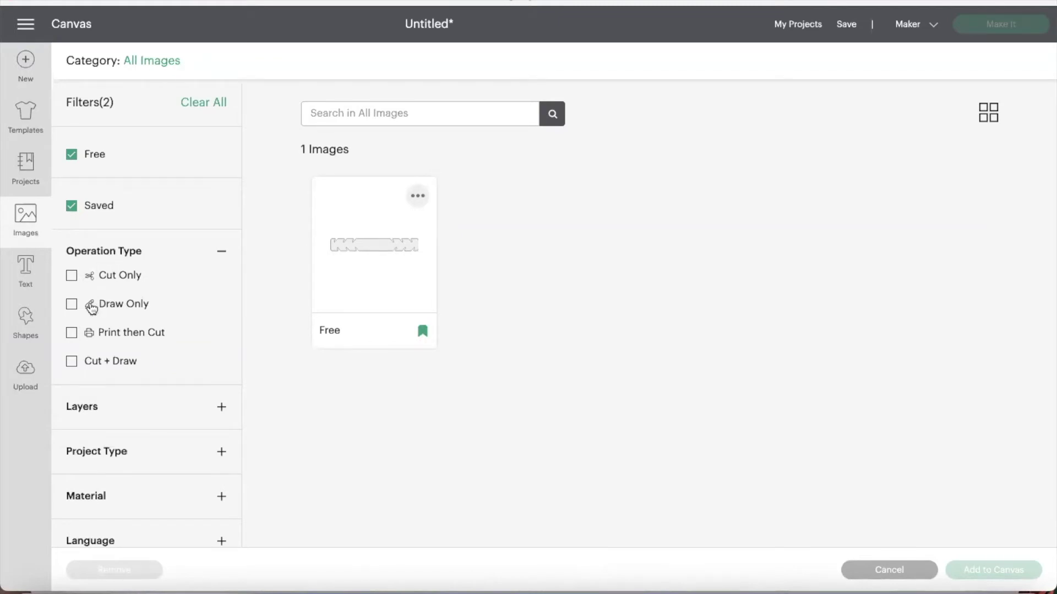
{"action": "left_click", "coordinate": [71, 208]}
{"action": "left_click", "coordinate": [71, 304]}
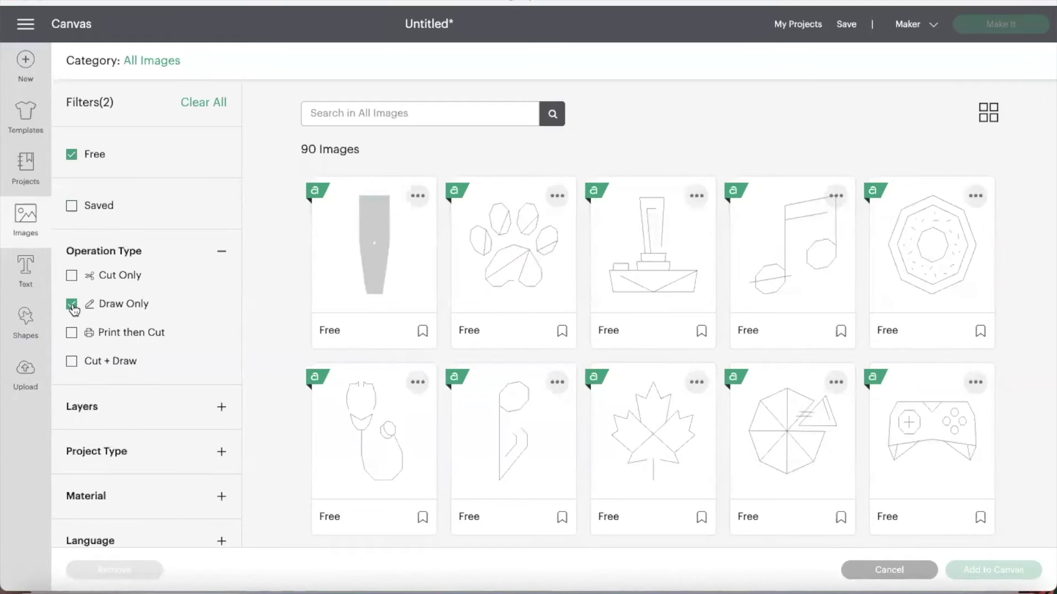
Step: Expand the Layers and Project Type image filters to examine their options
{"action": "left_click", "coordinate": [87, 408]}
{"action": "scroll", "coordinate": [87, 413], "scroll_direction": "down", "scroll_amount": 2}
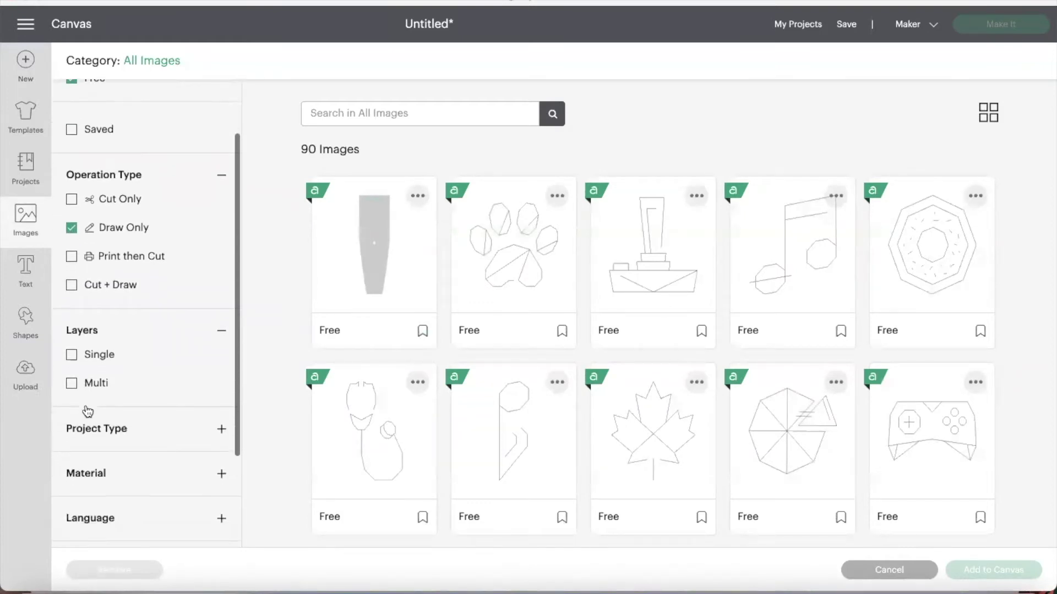
{"action": "scroll", "coordinate": [87, 412], "scroll_direction": "down", "scroll_amount": 1}
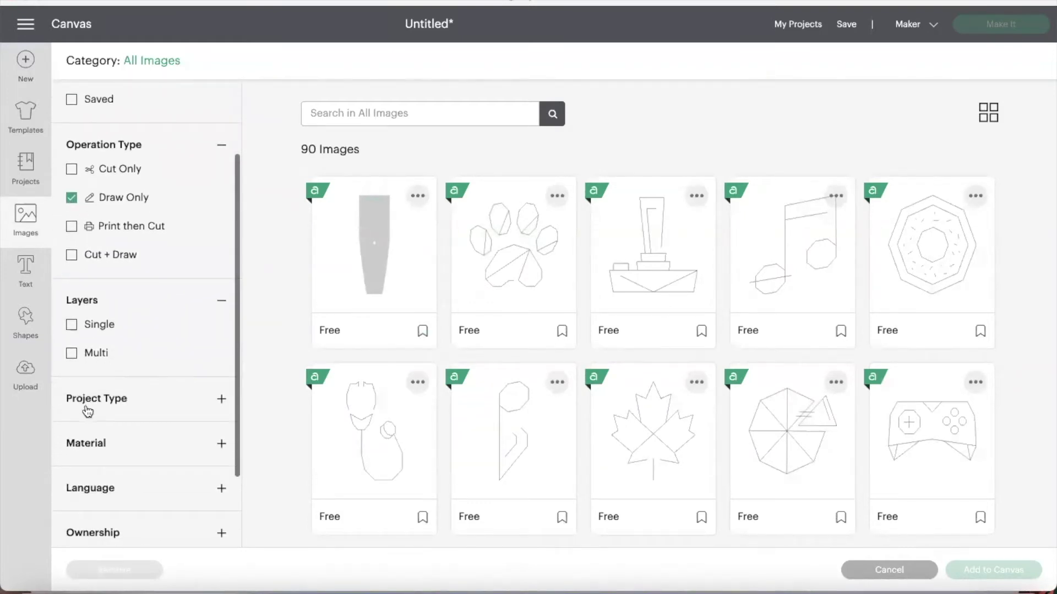
{"action": "scroll", "coordinate": [101, 358], "scroll_direction": "down", "scroll_amount": 1}
{"action": "left_click", "coordinate": [97, 350]}
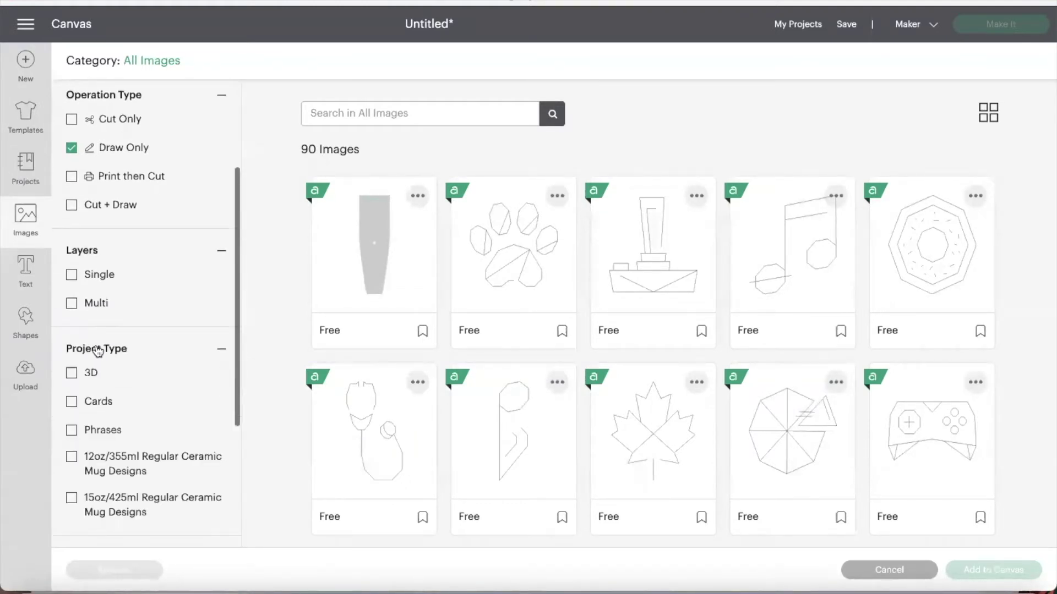
Step: Limit the free images to the Phrases project type and remove the Draw Only filter
{"action": "scroll", "coordinate": [97, 351], "scroll_direction": "down", "scroll_amount": 2}
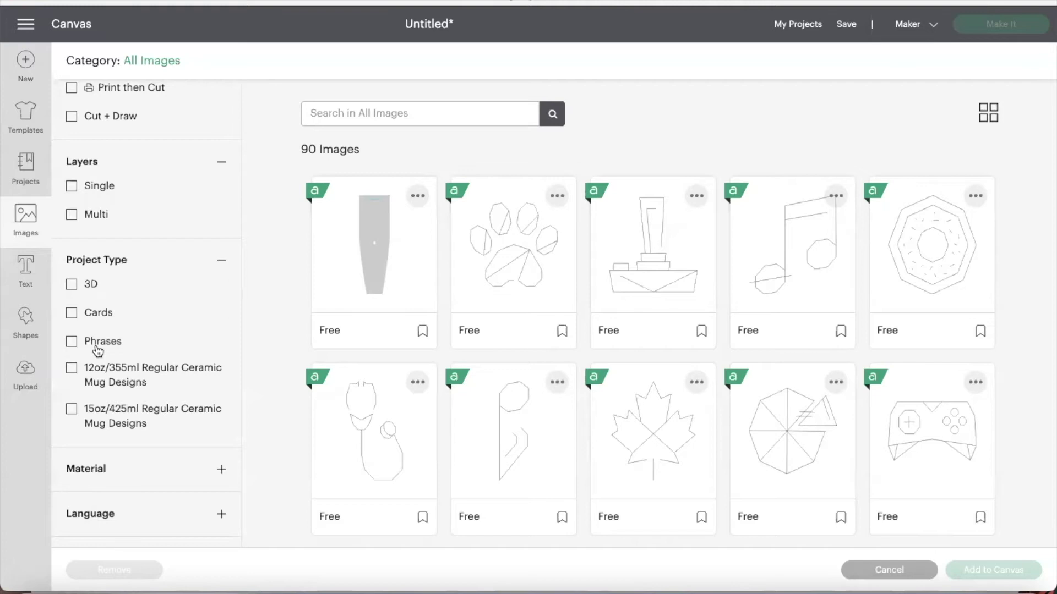
{"action": "left_click", "coordinate": [98, 345]}
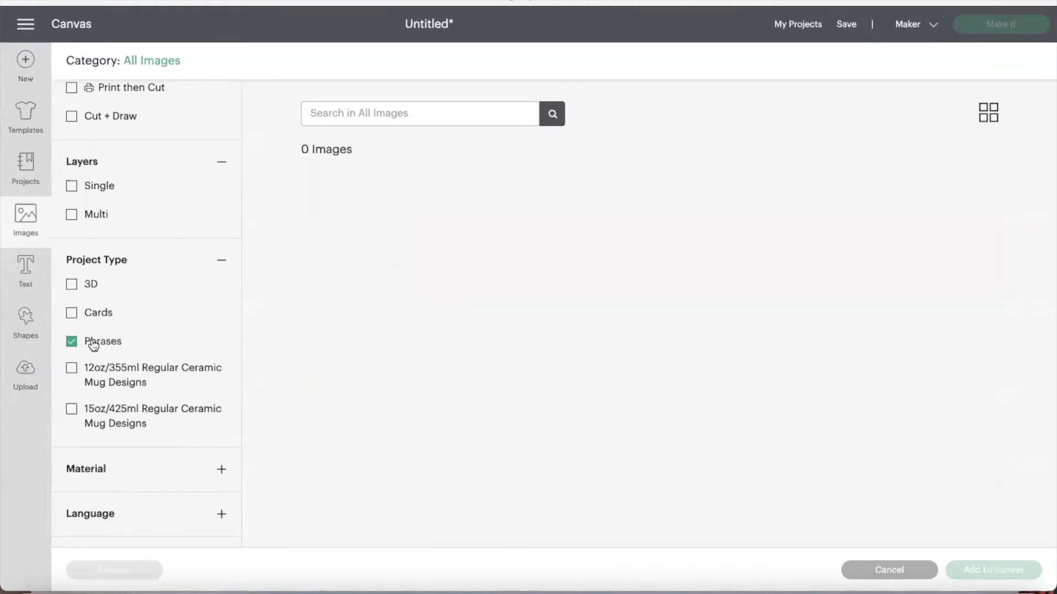
{"action": "scroll", "coordinate": [94, 331], "scroll_direction": "up", "scroll_amount": 5}
{"action": "left_click", "coordinate": [140, 304]}
{"action": "scroll", "coordinate": [146, 348], "scroll_direction": "down", "scroll_amount": 8}
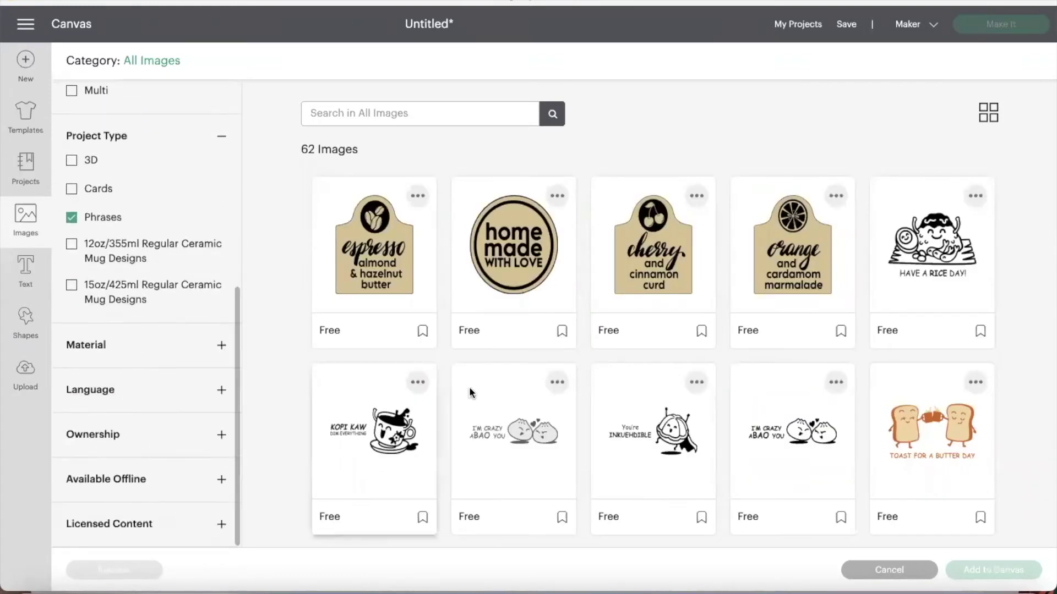
Step: Narrow the free phrase images to the Iron-on material and browse them
{"action": "left_click", "coordinate": [147, 352]}
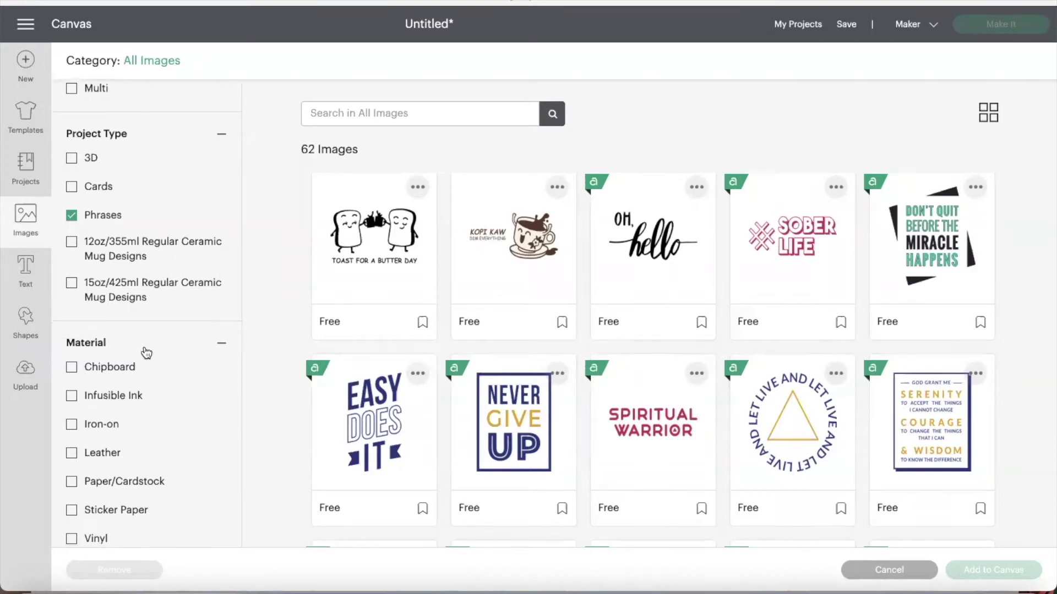
{"action": "scroll", "coordinate": [132, 341], "scroll_direction": "down", "scroll_amount": 2}
{"action": "left_click", "coordinate": [72, 319]}
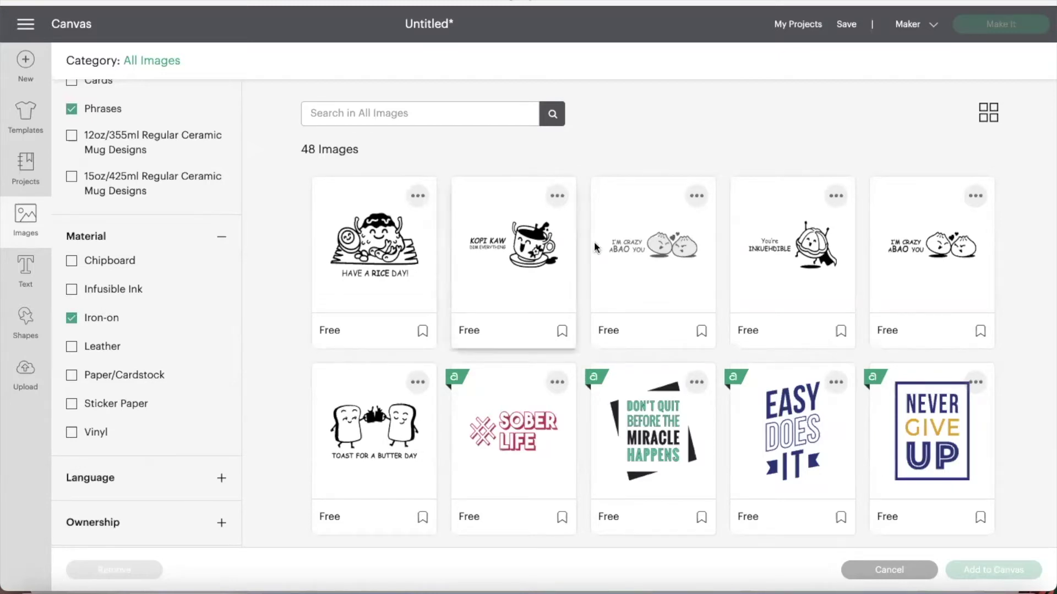
{"action": "scroll", "coordinate": [490, 266], "scroll_direction": "down", "scroll_amount": 1}
{"action": "scroll", "coordinate": [491, 266], "scroll_direction": "down", "scroll_amount": 4}
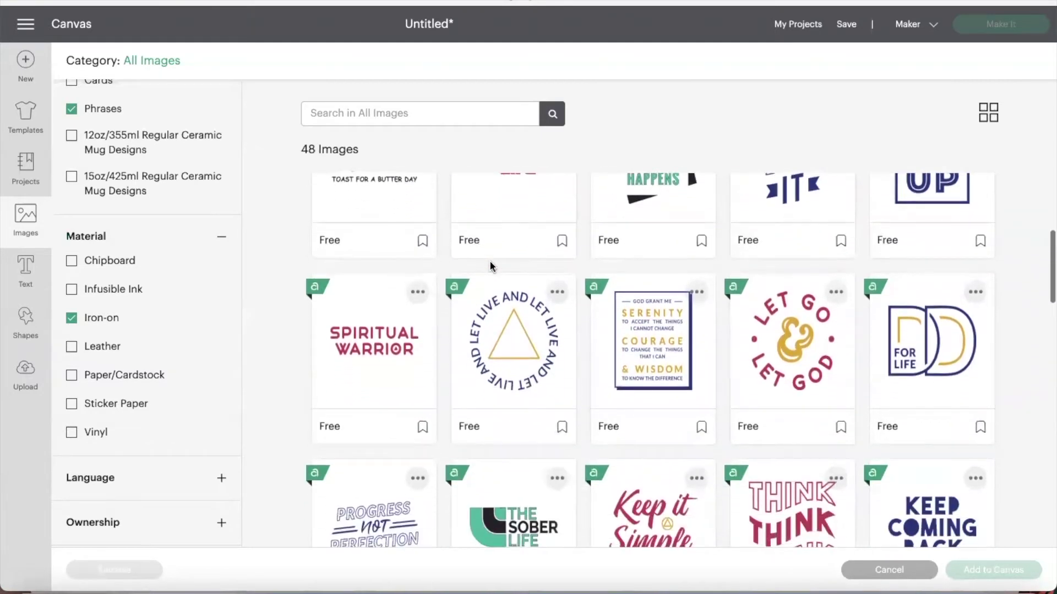
Step: Review the Language filter options, limit the images to Spanish and browse them
{"action": "left_click", "coordinate": [114, 448]}
{"action": "scroll", "coordinate": [113, 448], "scroll_direction": "down", "scroll_amount": 4}
{"action": "scroll", "coordinate": [113, 449], "scroll_direction": "down", "scroll_amount": 1}
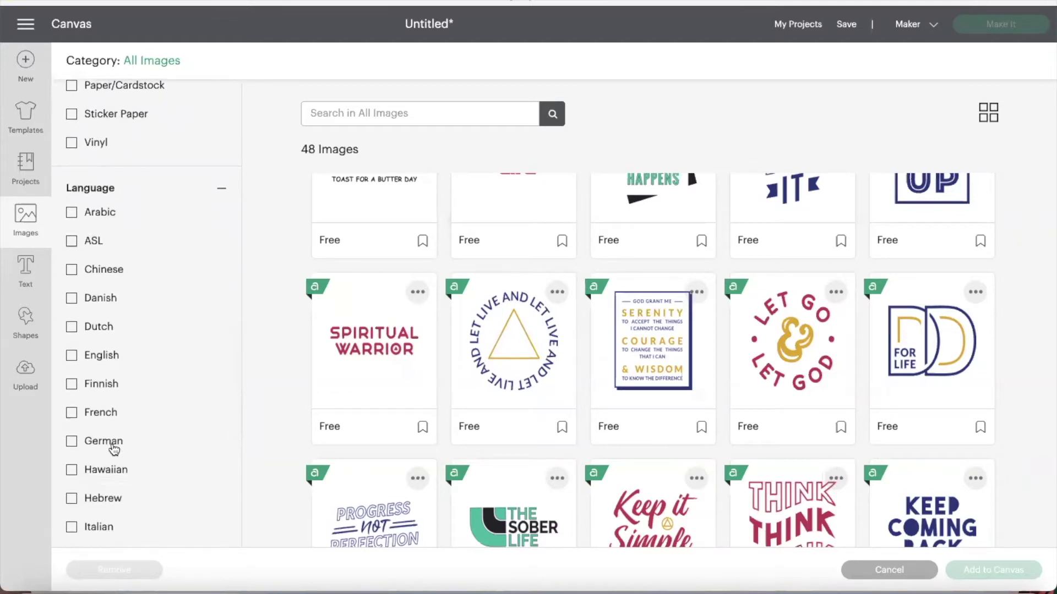
{"action": "scroll", "coordinate": [113, 449], "scroll_direction": "down", "scroll_amount": 5}
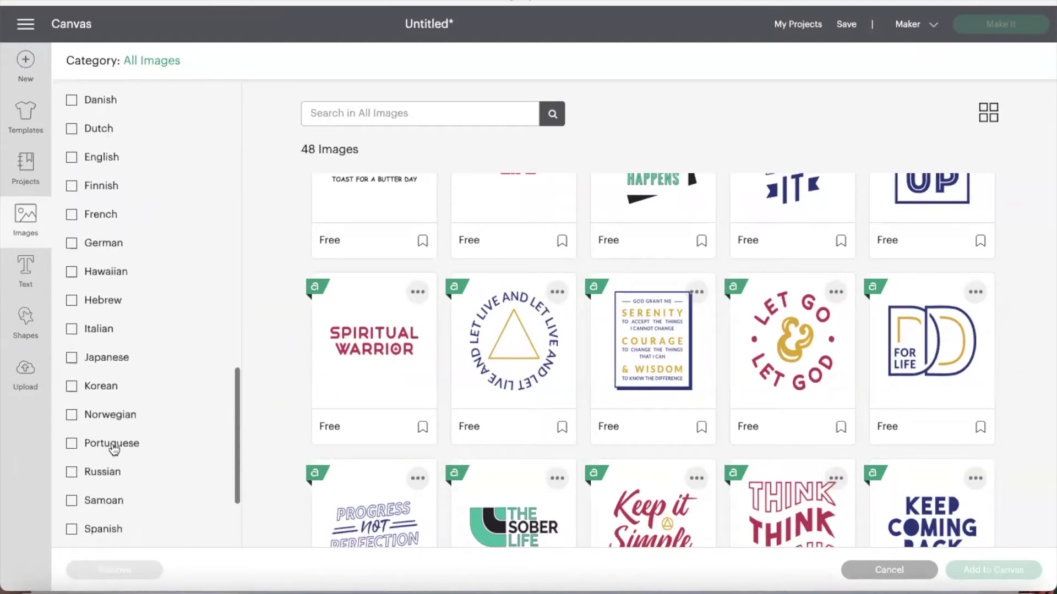
{"action": "scroll", "coordinate": [108, 498], "scroll_direction": "down", "scroll_amount": 1}
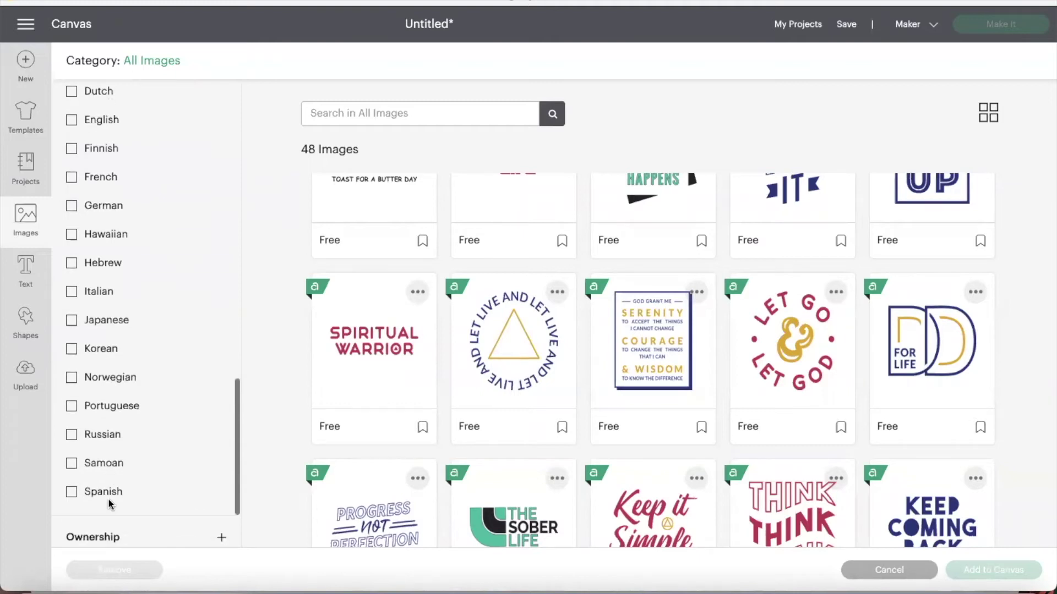
{"action": "left_click", "coordinate": [71, 493]}
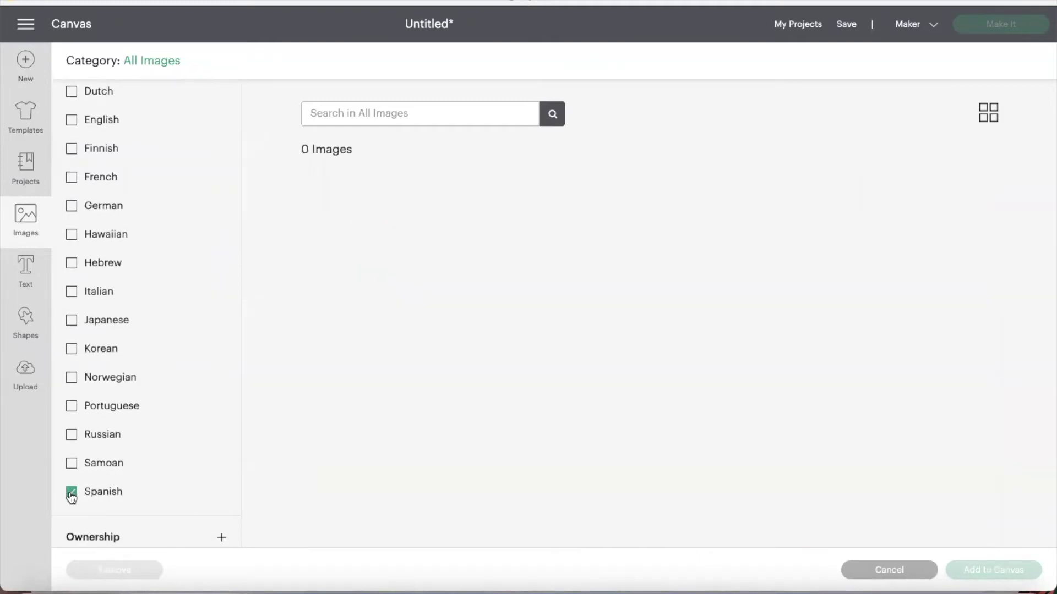
{"action": "scroll", "coordinate": [104, 390], "scroll_direction": "down", "scroll_amount": 2}
{"action": "scroll", "coordinate": [776, 489], "scroll_direction": "down", "scroll_amount": 3}
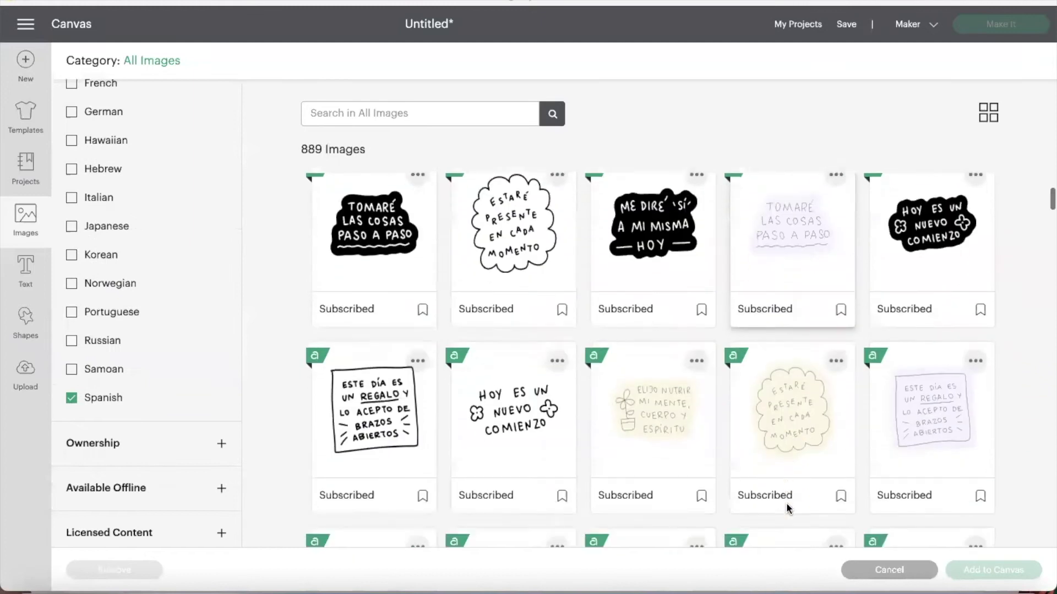
{"action": "scroll", "coordinate": [788, 507], "scroll_direction": "down", "scroll_amount": 5}
{"action": "scroll", "coordinate": [788, 507], "scroll_direction": "down", "scroll_amount": 7}
Step: Remove the Spanish filter and expand the Ownership and Available Offline filters
{"action": "left_click", "coordinate": [72, 398]}
{"action": "left_click", "coordinate": [94, 444]}
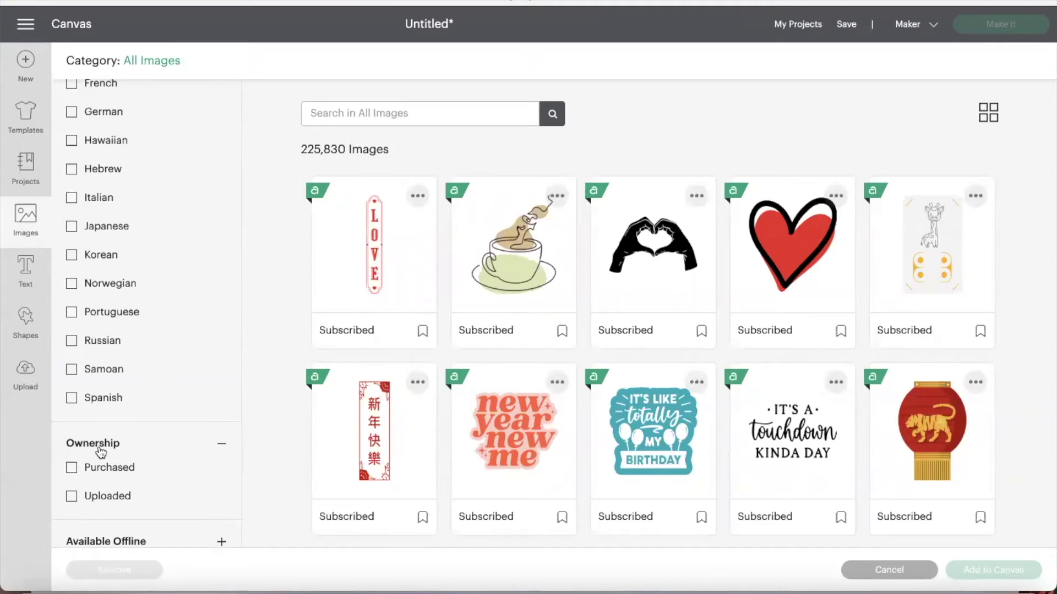
{"action": "scroll", "coordinate": [99, 485], "scroll_direction": "down", "scroll_amount": 1}
{"action": "left_click", "coordinate": [99, 487]}
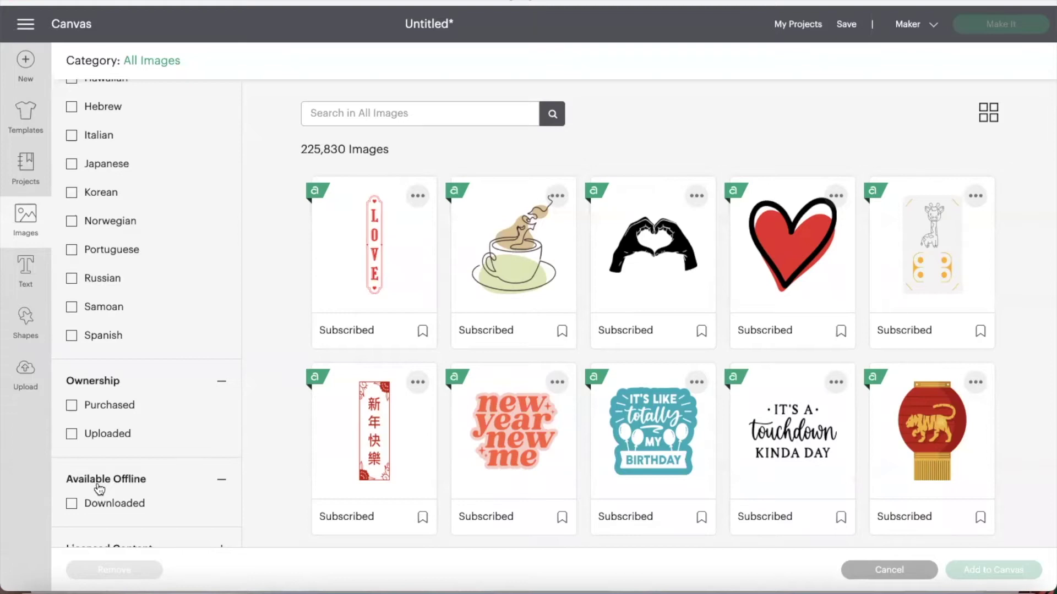
Step: Expand the Licensed Content filter, limit the images to Disney and browse them
{"action": "left_click", "coordinate": [110, 547]}
{"action": "scroll", "coordinate": [106, 525], "scroll_direction": "down", "scroll_amount": 3}
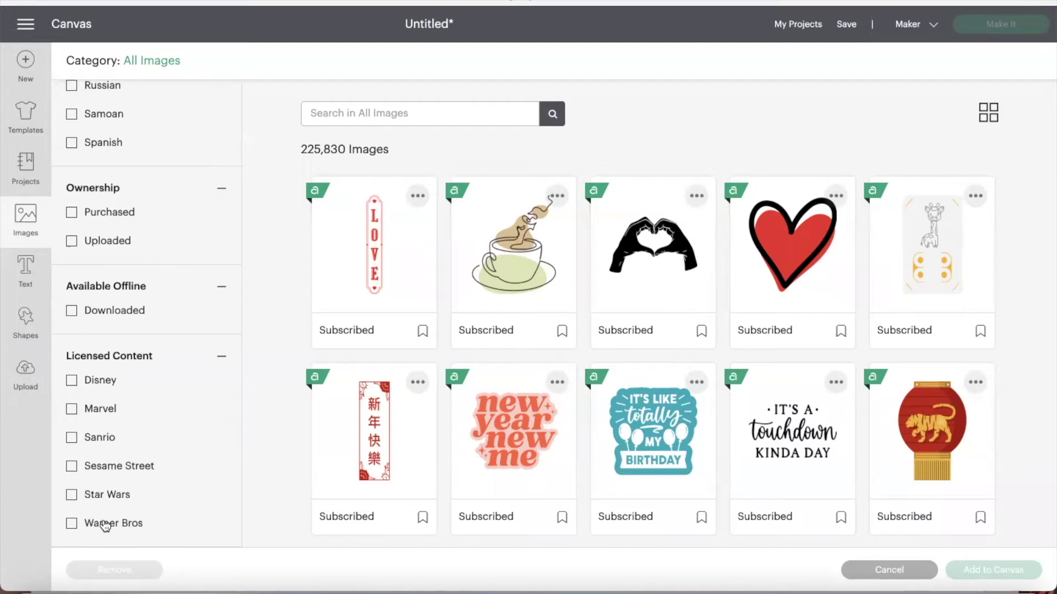
{"action": "left_click", "coordinate": [72, 382]}
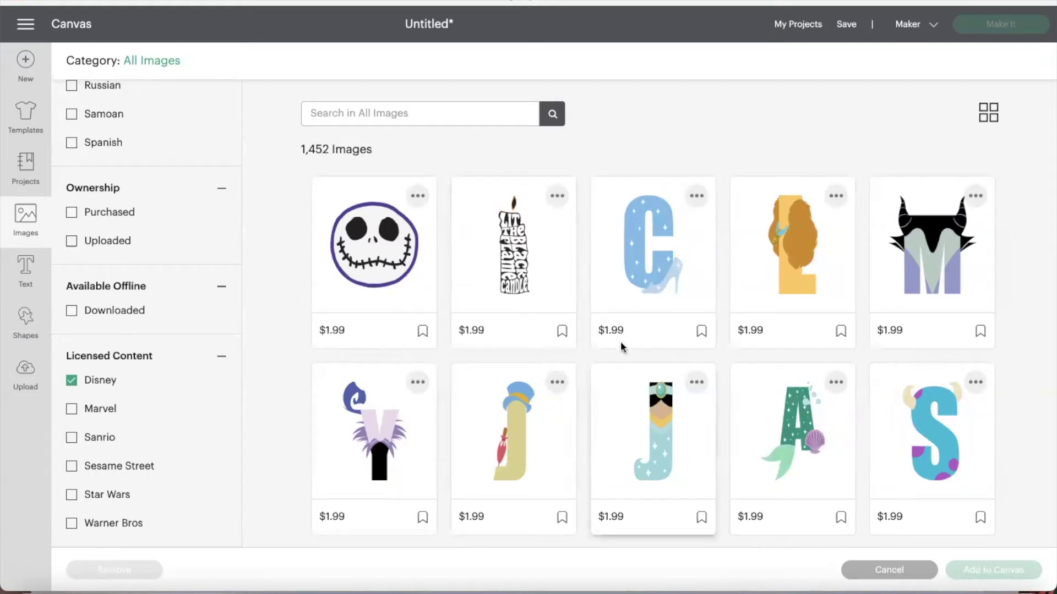
{"action": "scroll", "coordinate": [949, 463], "scroll_direction": "down", "scroll_amount": 5}
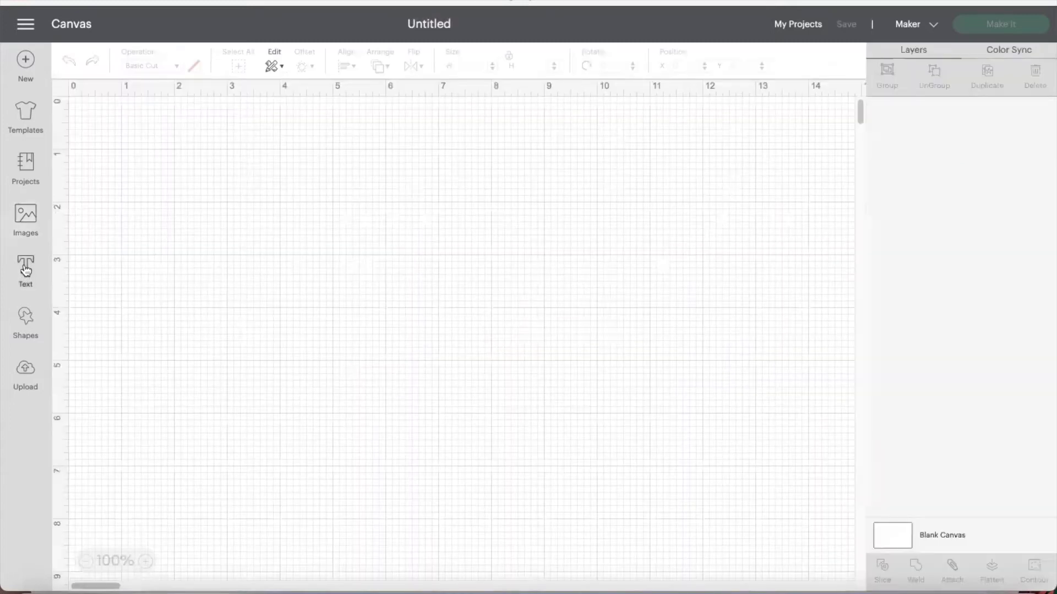
Step: Add a text object reading "HELLO" to the blank canvas
{"action": "left_click", "coordinate": [25, 270]}
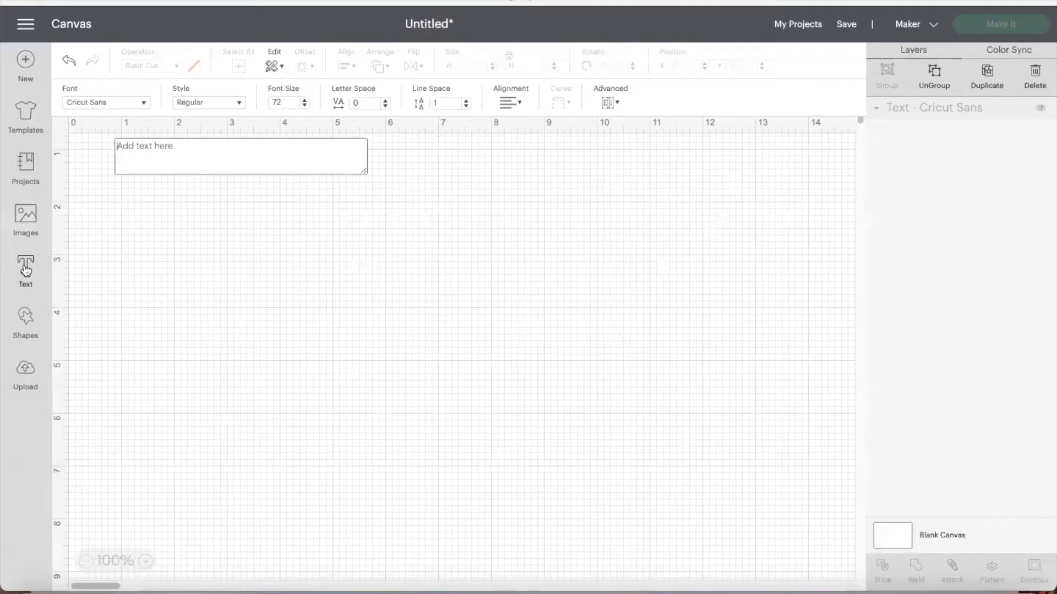
{"action": "type", "text": "HELLO"}
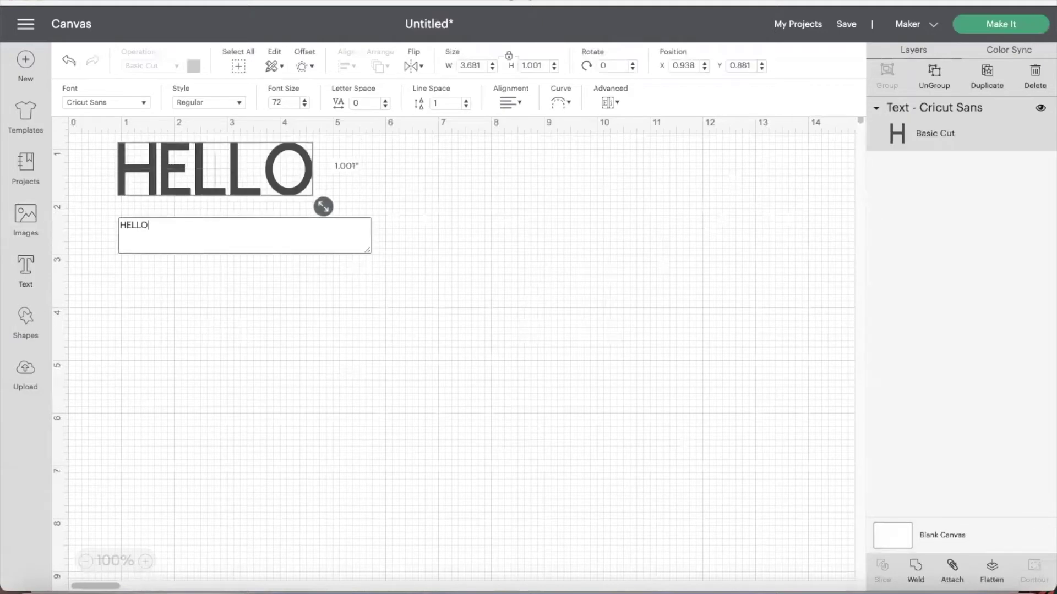
Step: Browse the fonts available for the HELLO text, including the font filters and the System and Cricut font lists
{"action": "left_click", "coordinate": [109, 102]}
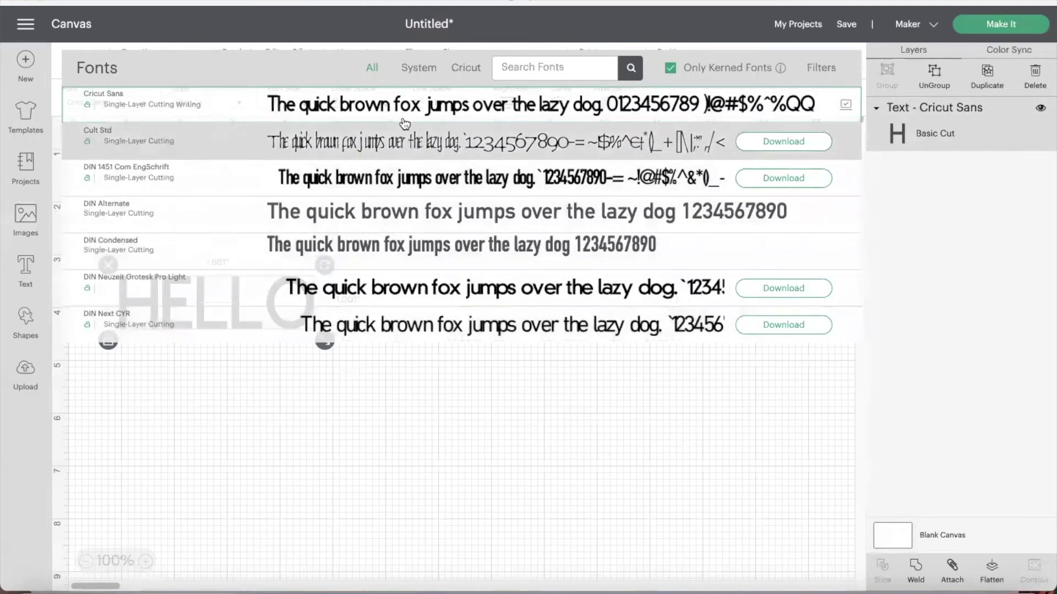
{"action": "scroll", "coordinate": [391, 182], "scroll_direction": "up", "scroll_amount": 5}
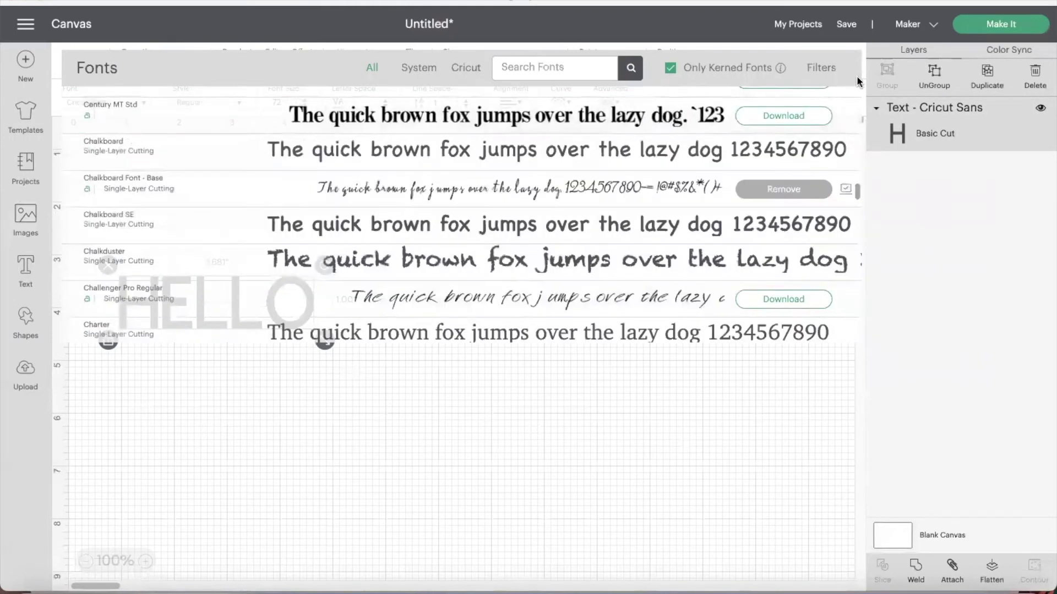
{"action": "left_click", "coordinate": [819, 71]}
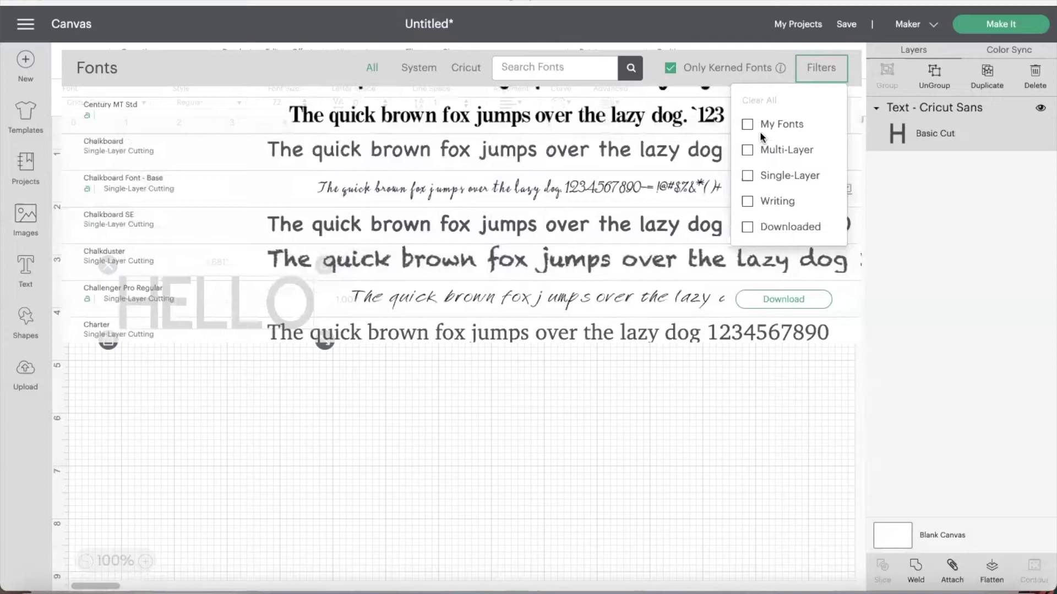
{"action": "left_click", "coordinate": [418, 67]}
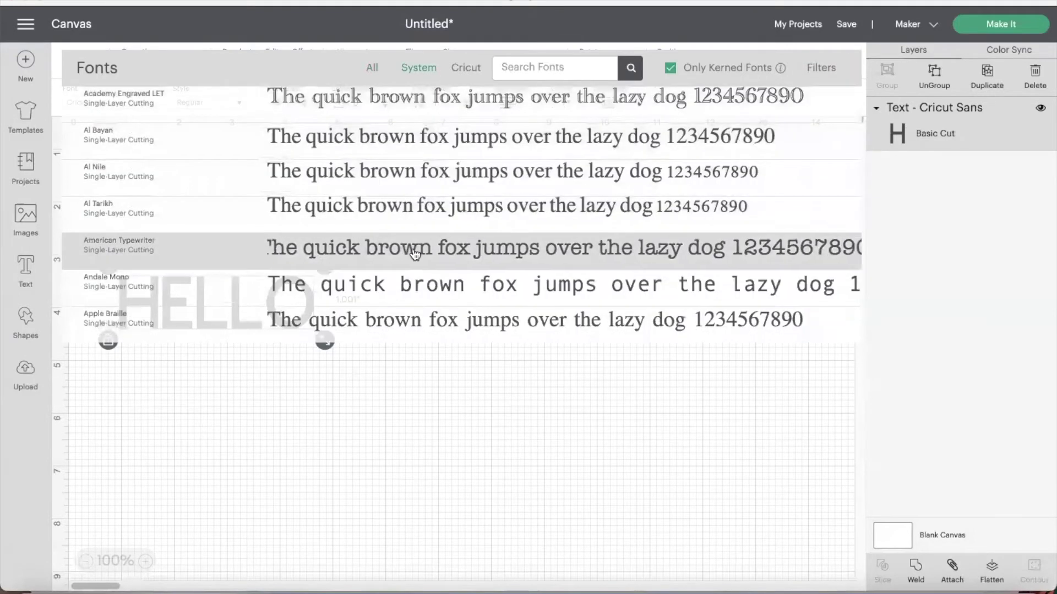
{"action": "scroll", "coordinate": [414, 247], "scroll_direction": "down", "scroll_amount": 10}
{"action": "scroll", "coordinate": [413, 253], "scroll_direction": "down", "scroll_amount": 6}
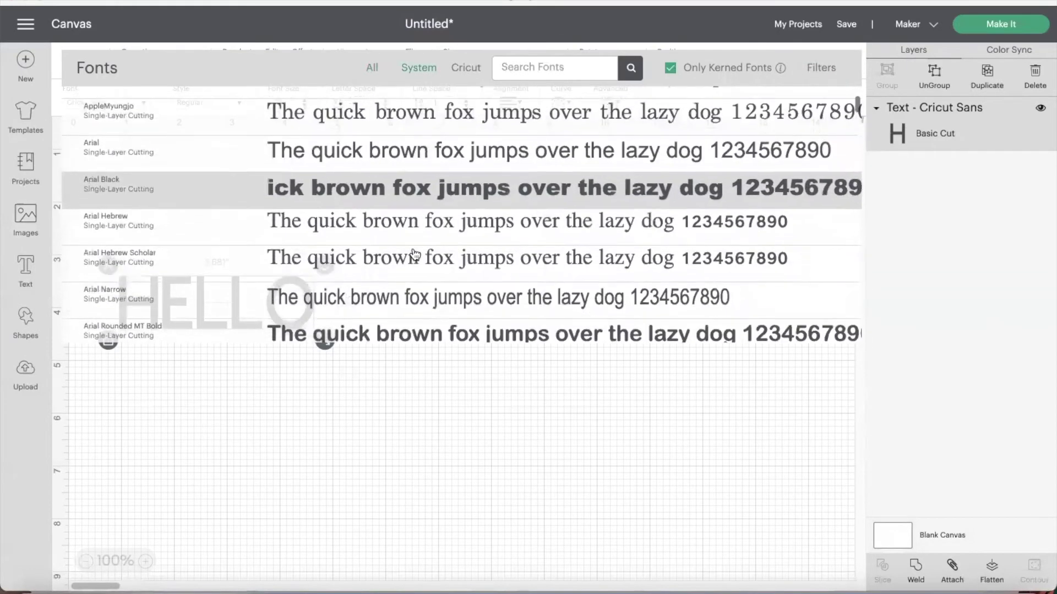
{"action": "left_click", "coordinate": [466, 67]}
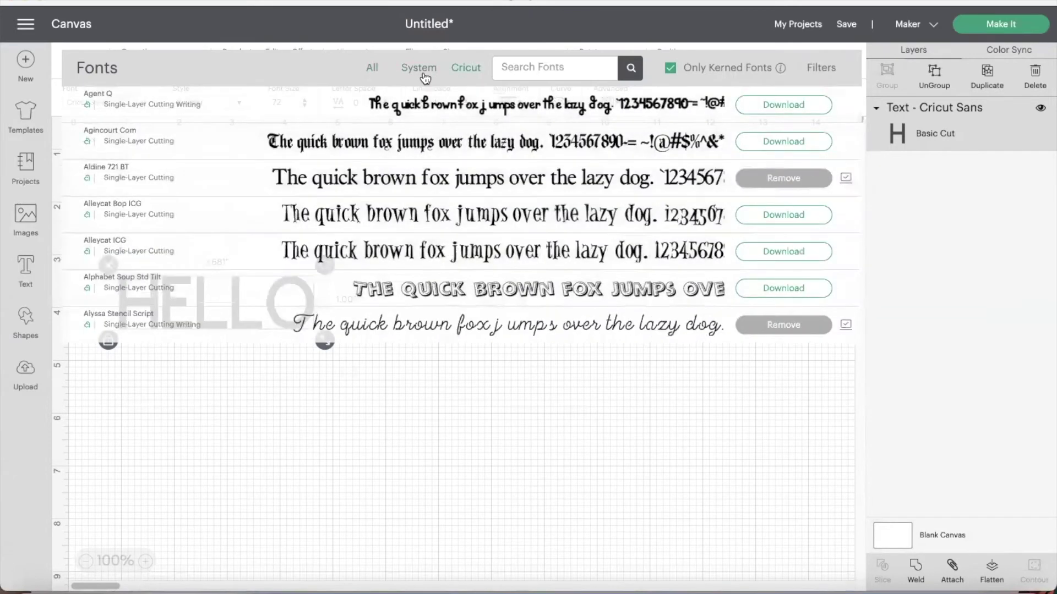
{"action": "left_click", "coordinate": [201, 105]}
Step: Examine the HELLO text's style options, reduce its font size to 70 and restore it to 72
{"action": "left_click", "coordinate": [203, 102]}
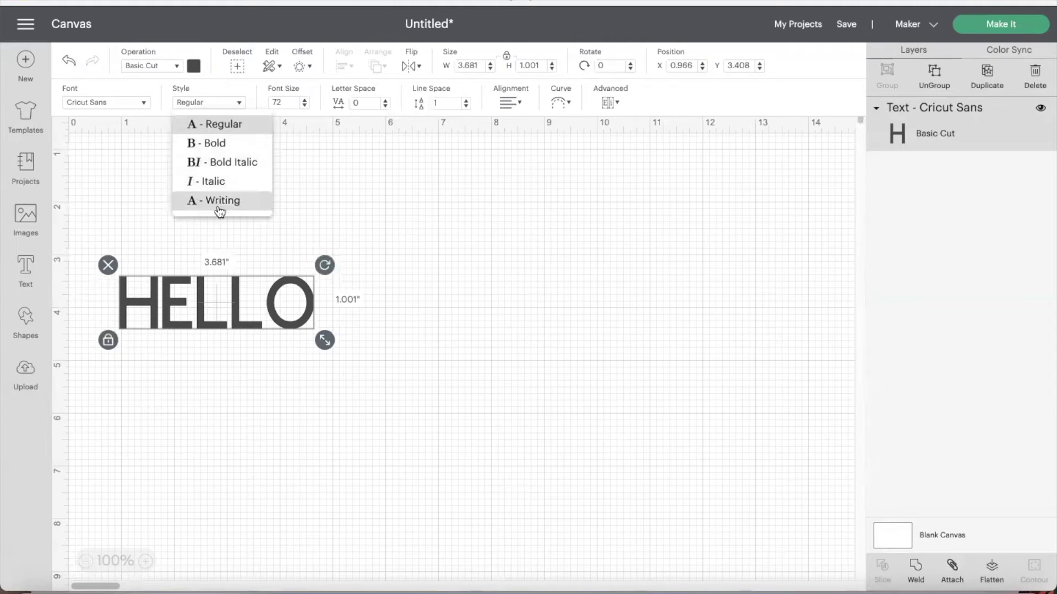
{"action": "left_click", "coordinate": [304, 106]}
{"action": "left_click", "coordinate": [304, 106]}
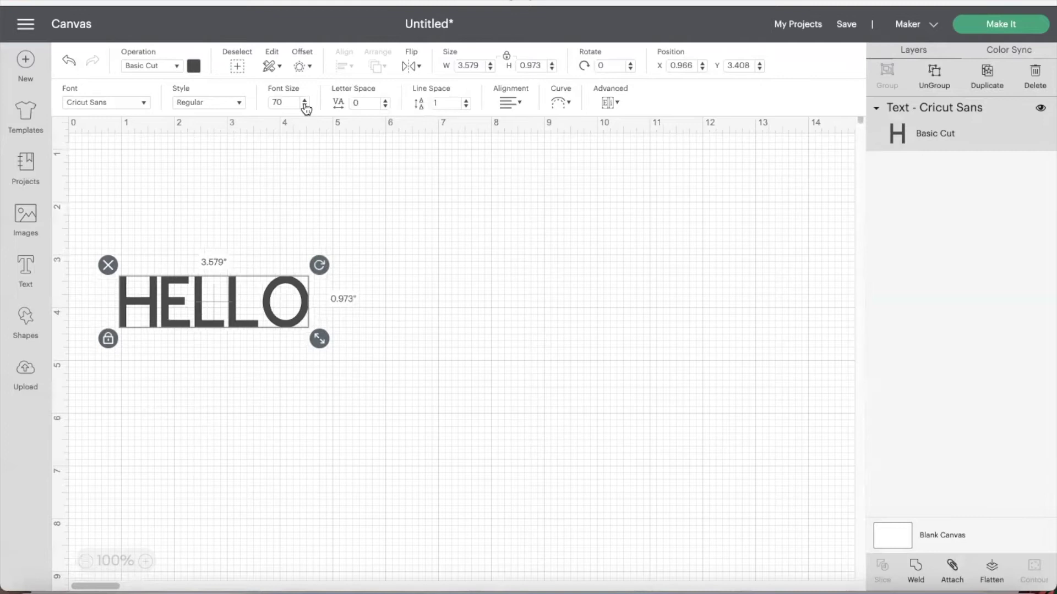
{"action": "left_click", "coordinate": [303, 101]}
{"action": "left_click", "coordinate": [304, 101]}
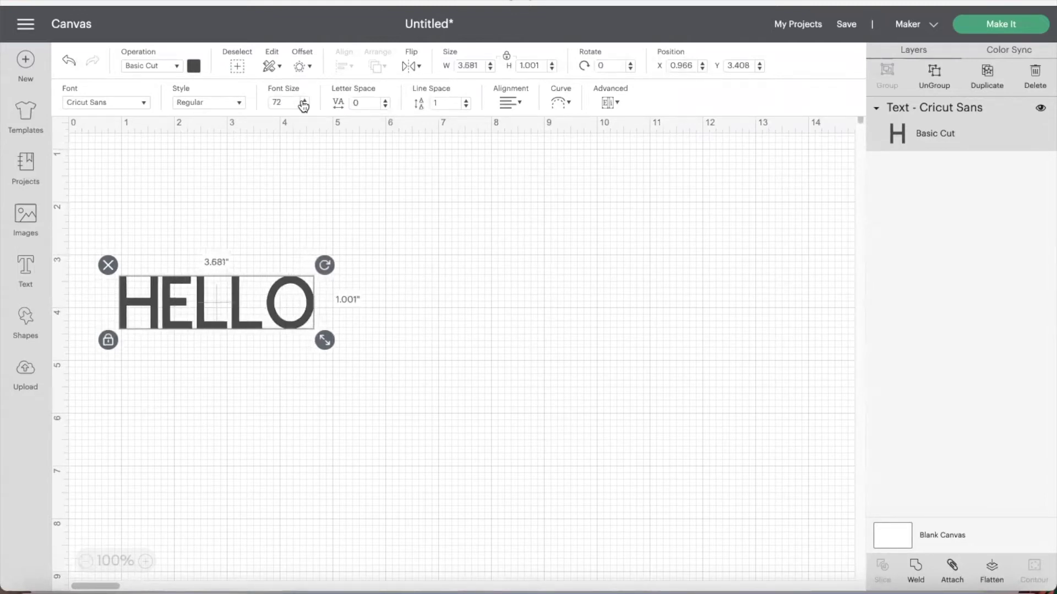
Step: Widen the HELLO text's letter spacing and reduce it again to 0.1
{"action": "left_click", "coordinate": [385, 101]}
{"action": "left_click", "coordinate": [385, 101]}
{"action": "left_click", "coordinate": [385, 101]}
{"action": "left_click", "coordinate": [384, 101]}
{"action": "left_click", "coordinate": [385, 101]}
{"action": "left_click", "coordinate": [385, 101]}
{"action": "left_click", "coordinate": [384, 101]}
{"action": "left_click", "coordinate": [385, 106]}
{"action": "left_click", "coordinate": [385, 106]}
{"action": "left_click", "coordinate": [385, 106]}
{"action": "left_click", "coordinate": [386, 106]}
{"action": "left_click", "coordinate": [385, 106]}
{"action": "left_click", "coordinate": [385, 106]}
{"action": "left_click", "coordinate": [386, 106]}
{"action": "left_click", "coordinate": [386, 105]}
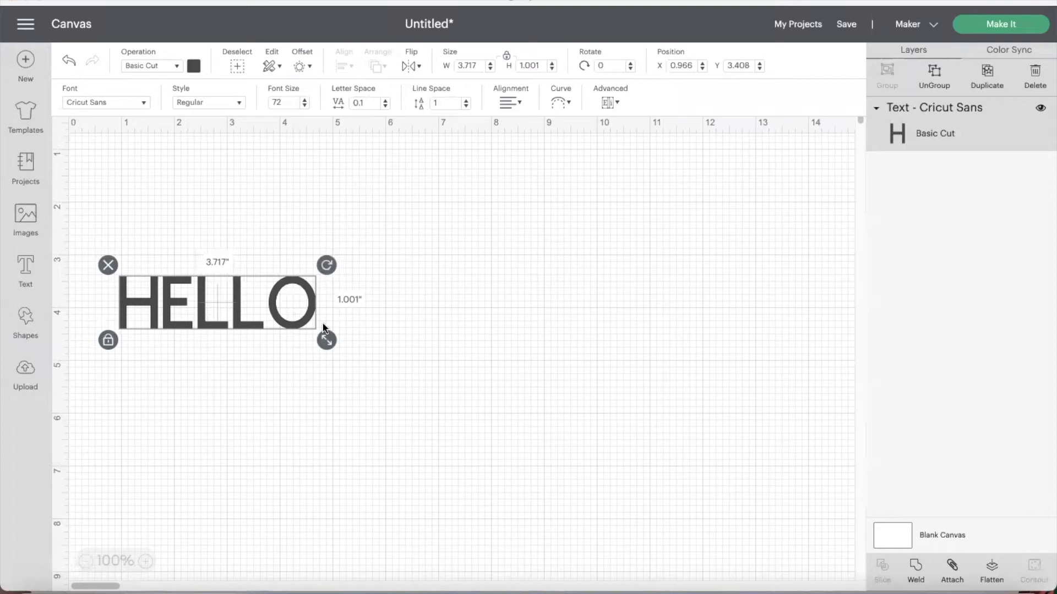
Step: Add a second line reading "HI" beneath HELLO in the text object
{"action": "double_click", "coordinate": [297, 314]}
{"action": "key", "text": "Return"}
{"action": "type", "text": "HI"}
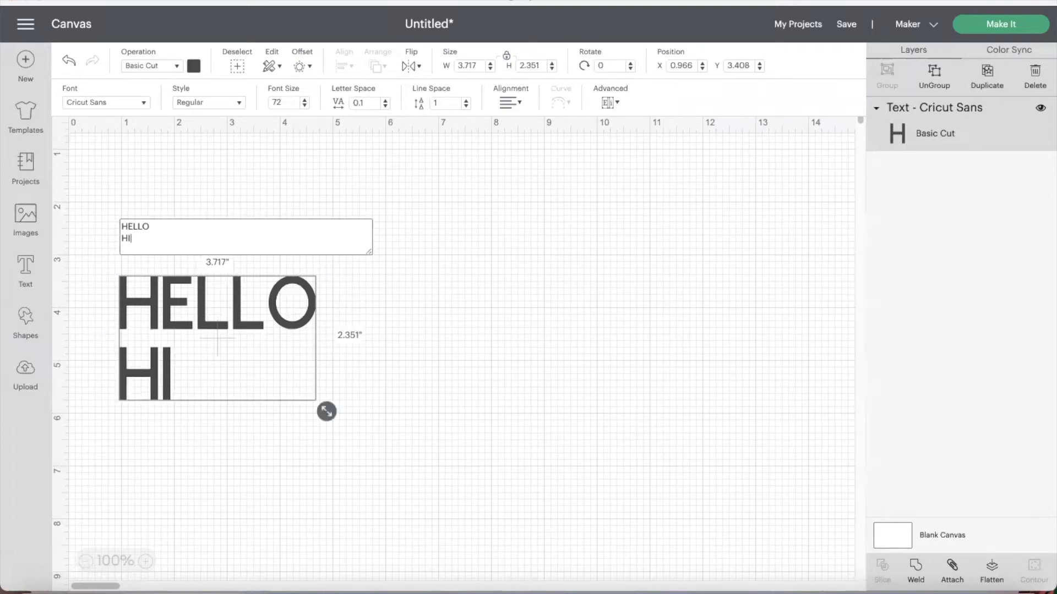
{"action": "left_click", "coordinate": [368, 186]}
Step: Increase the two-line text's line spacing to 2.3
{"action": "left_click", "coordinate": [219, 306]}
{"action": "left_click", "coordinate": [467, 103]}
{"action": "left_click", "coordinate": [467, 102]}
{"action": "left_click", "coordinate": [467, 102]}
{"action": "left_click", "coordinate": [468, 102]}
{"action": "left_click", "coordinate": [467, 103]}
{"action": "left_click", "coordinate": [467, 102]}
{"action": "left_click", "coordinate": [467, 102]}
{"action": "left_click", "coordinate": [467, 102]}
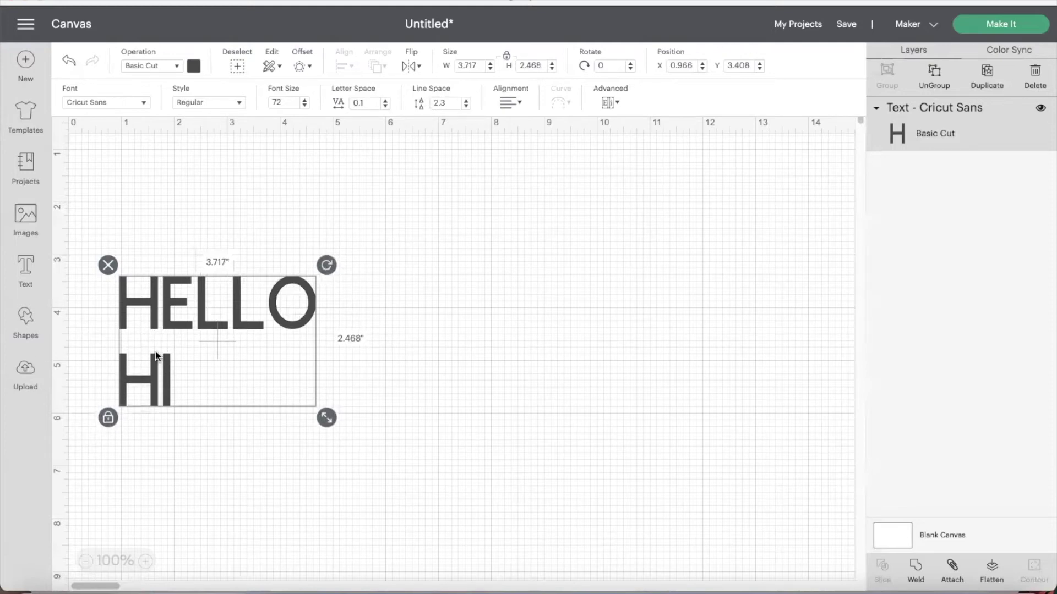
Step: Tighten the two-line text's line spacing to -2.3
{"action": "left_click", "coordinate": [466, 105]}
{"action": "left_click", "coordinate": [466, 106]}
{"action": "left_click", "coordinate": [466, 106]}
{"action": "left_click", "coordinate": [466, 106]}
{"action": "left_click", "coordinate": [466, 106]}
{"action": "left_click_drag", "start_coordinate": [466, 106], "coordinate": [466, 106]}
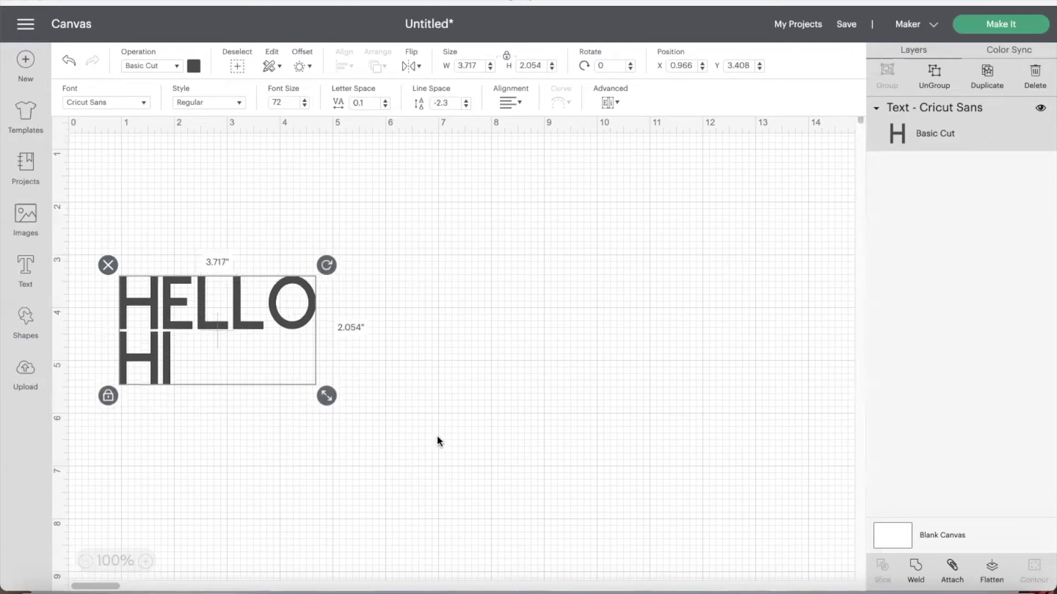
Step: Try center alignment on the two lines of text and switch them to right alignment
{"action": "left_click", "coordinate": [512, 101]}
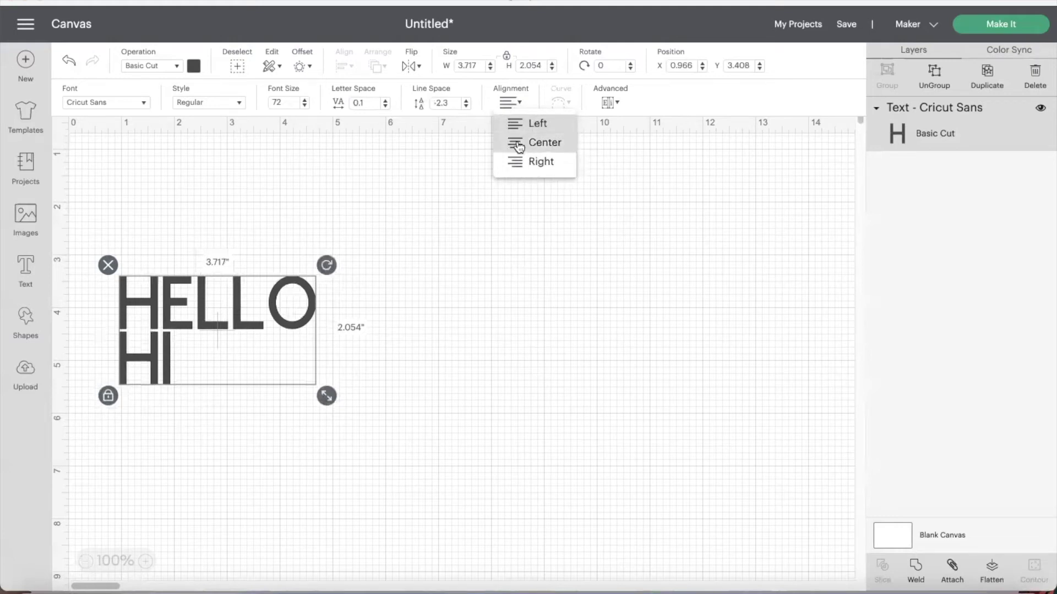
{"action": "left_click", "coordinate": [523, 143]}
{"action": "left_click", "coordinate": [515, 103]}
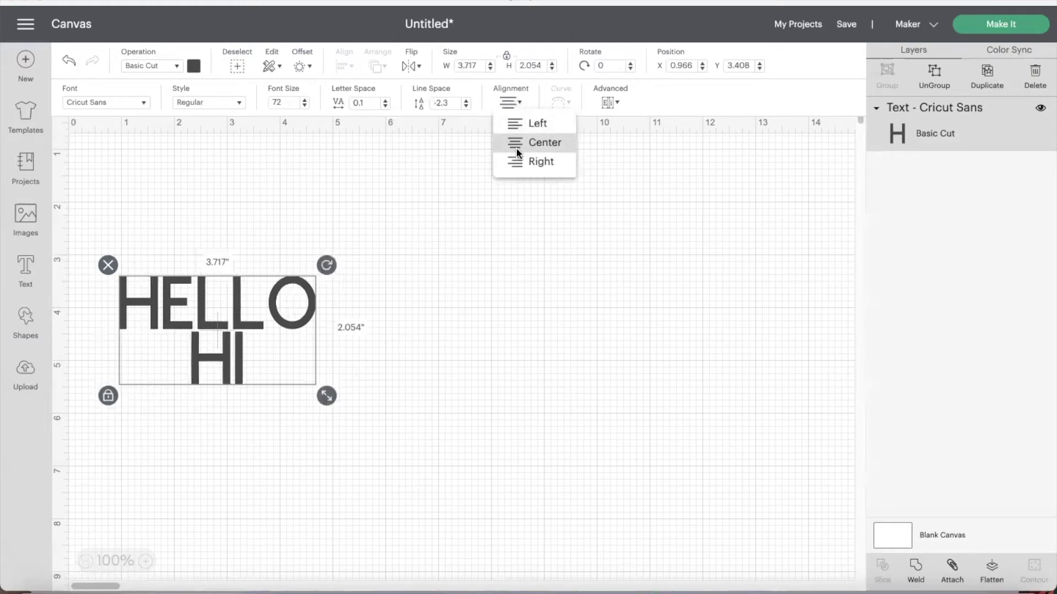
{"action": "left_click", "coordinate": [519, 161]}
Step: Apply a slight curve to the HELLO text and open its advanced ungrouping options
{"action": "left_click", "coordinate": [561, 102]}
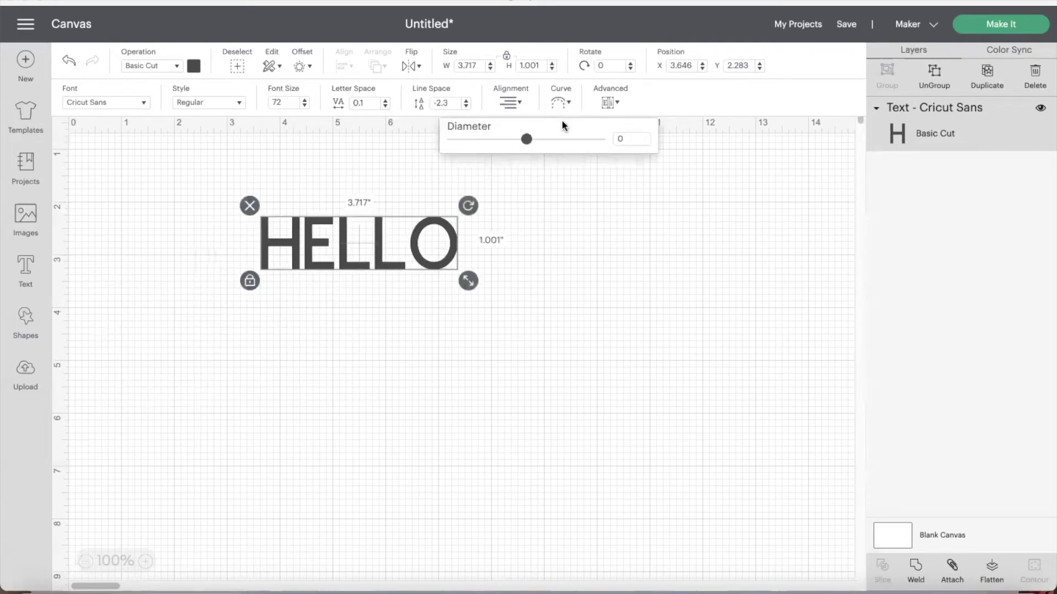
{"action": "mouse_move", "coordinate": [526, 142]}
{"action": "left_mouse_down"}
{"action": "mouse_move", "coordinate": [604, 142]}
{"action": "mouse_move", "coordinate": [462, 142]}
{"action": "mouse_move", "coordinate": [526, 142]}
{"action": "left_mouse_up"}
{"action": "left_click", "coordinate": [616, 103]}
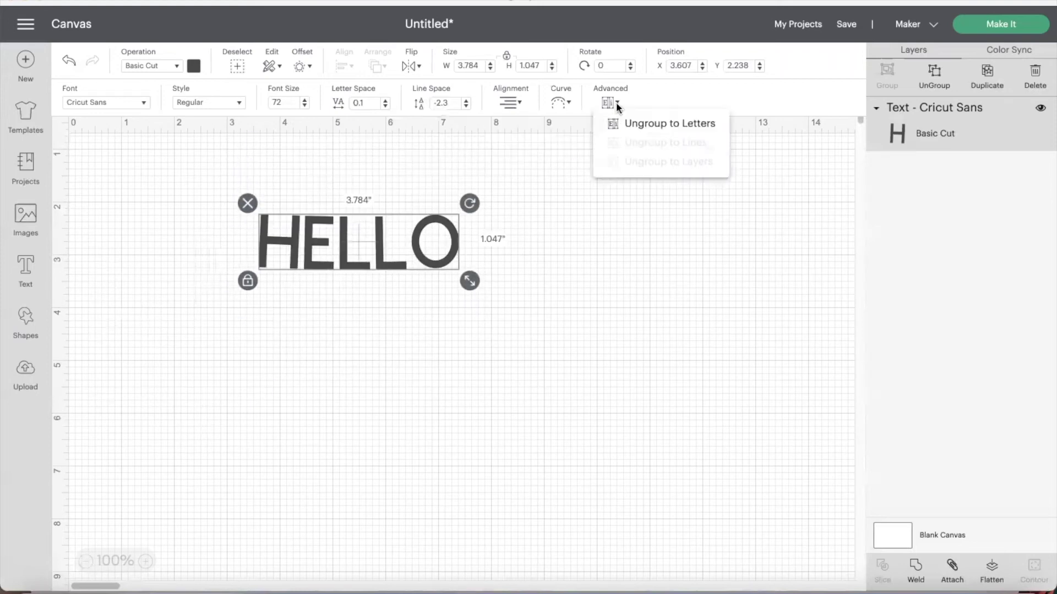
Step: Ungroup the HELLO text to separate letters, and move the O away from the word and back beside the last L
{"action": "left_click", "coordinate": [633, 132]}
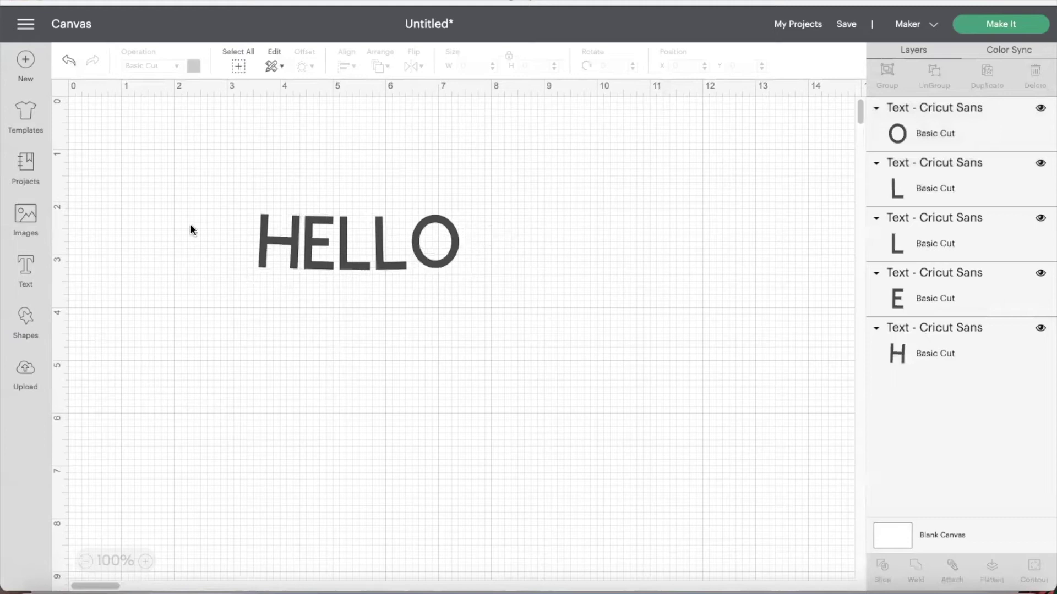
{"action": "left_click_drag", "start_coordinate": [455, 234], "coordinate": [571, 239]}
{"action": "left_click", "coordinate": [379, 267]}
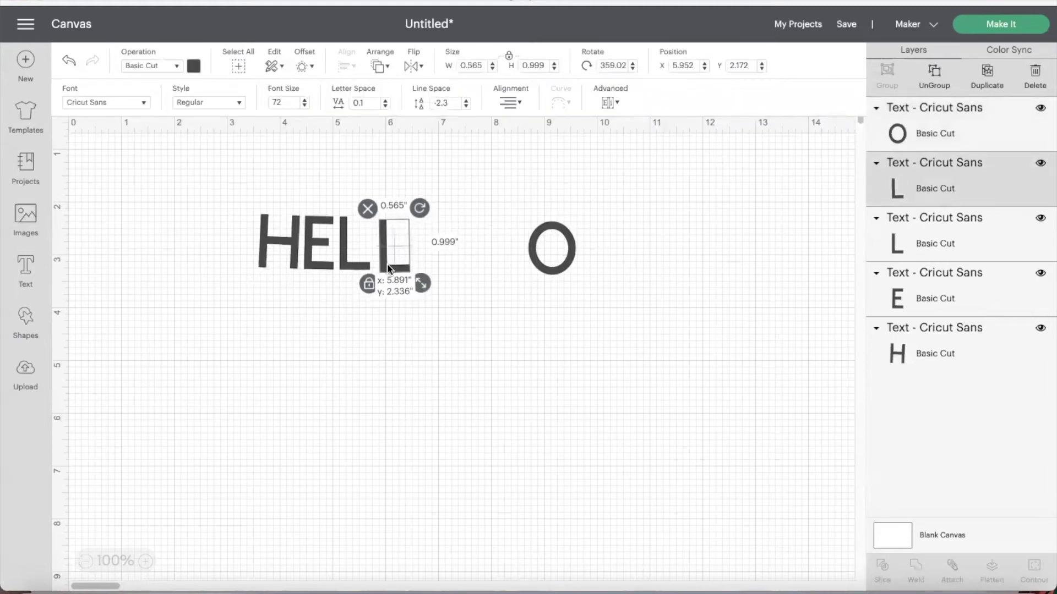
{"action": "left_click_drag", "start_coordinate": [538, 272], "coordinate": [424, 262]}
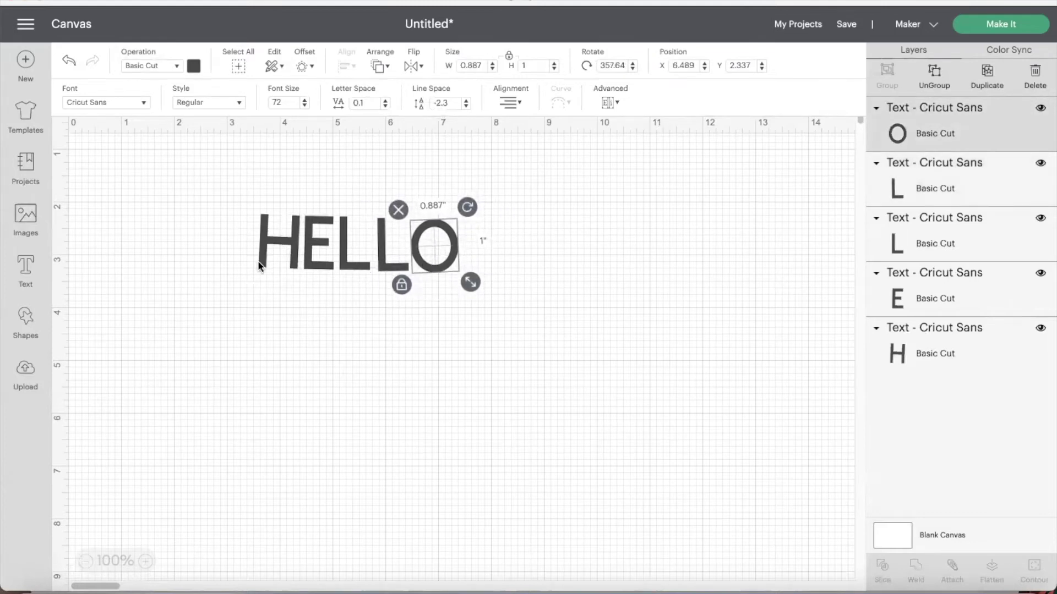
Step: Select all five letters of HELLO, group them into one object and nudge the group slightly
{"action": "left_click", "coordinate": [217, 185]}
{"action": "left_click_drag", "start_coordinate": [217, 185], "coordinate": [546, 354]}
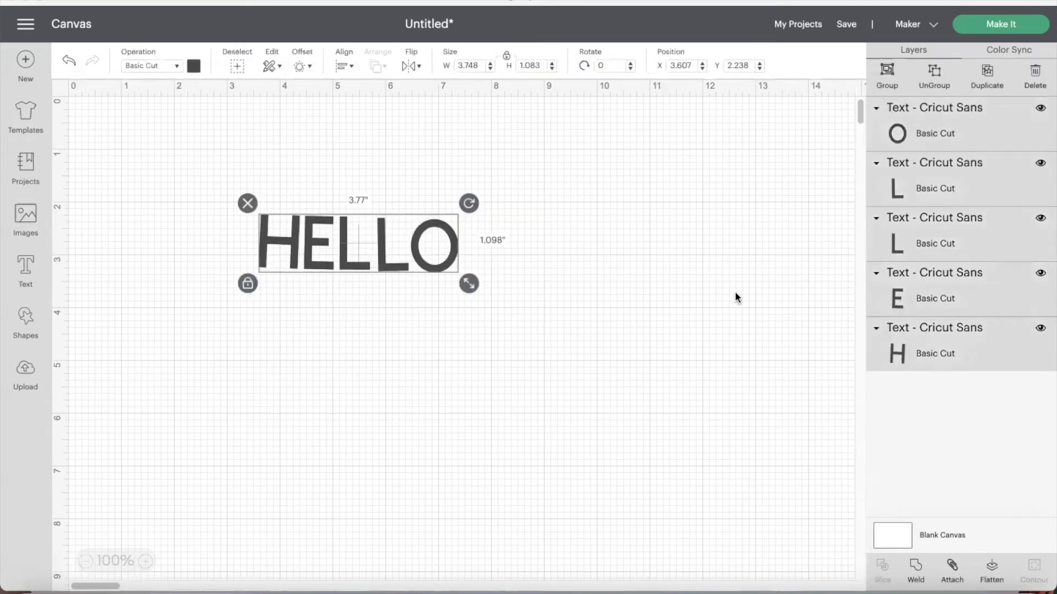
{"action": "left_click", "coordinate": [888, 80]}
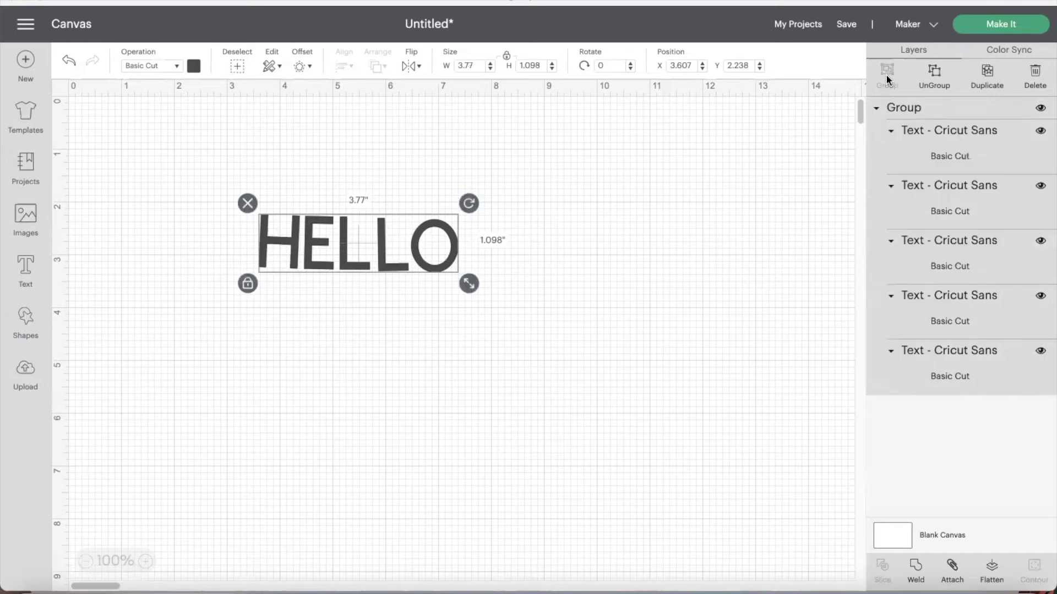
{"action": "left_click", "coordinate": [625, 246]}
{"action": "left_click", "coordinate": [412, 265]}
{"action": "mouse_move", "coordinate": [412, 265]}
{"action": "left_mouse_down"}
{"action": "mouse_move", "coordinate": [425, 421]}
{"action": "mouse_move", "coordinate": [409, 269]}
{"action": "left_mouse_up"}
Step: Undo the grouping, letter separation, curve and spacing changes back to the straight, unspaced HELLO text
{"action": "key", "text": "ctrl+z"}
{"action": "key", "text": "ctrl+z"}
{"action": "key", "text": "ctrl+z"}
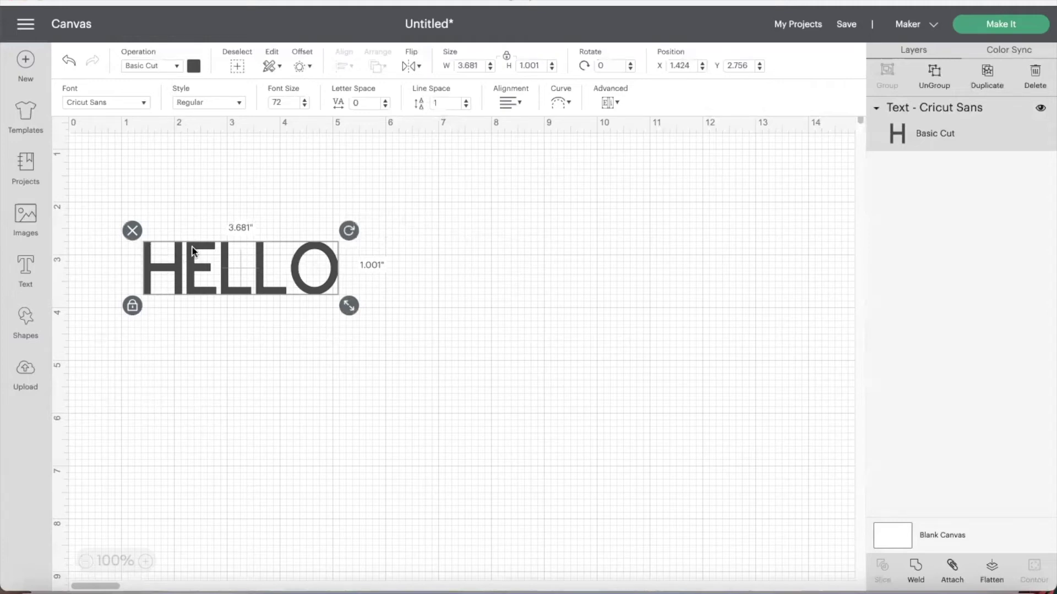
Step: Examine the cut, draw and print operation types available for the HELLO text without changing the operation
{"action": "left_click", "coordinate": [152, 69]}
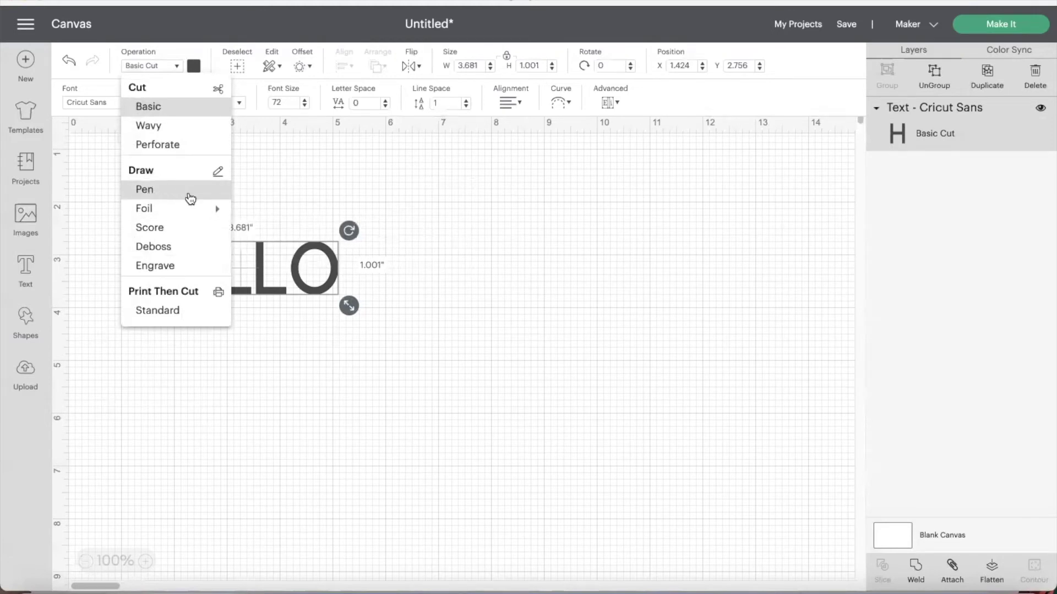
{"action": "mouse_move", "coordinate": [198, 213]}
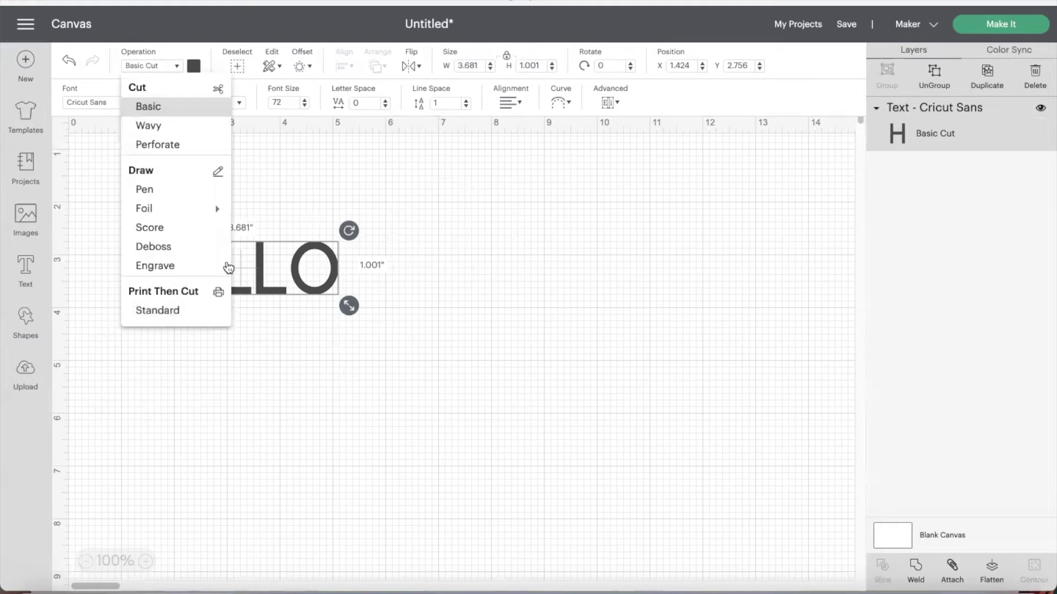
{"action": "left_click", "coordinate": [194, 67]}
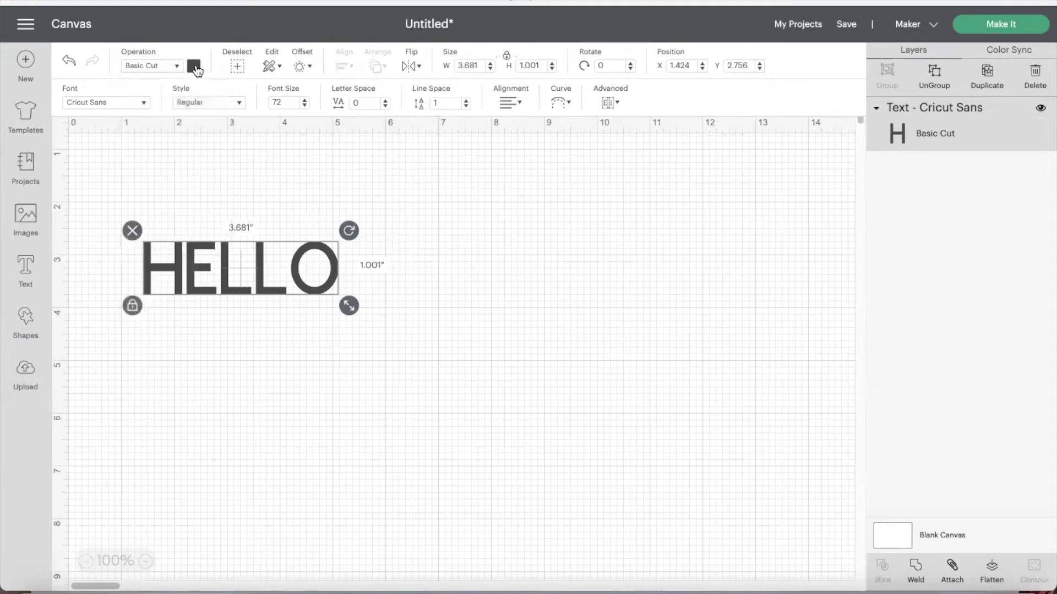
Step: Try light purple, light blue and light yellow on the HELLO text, and set its material color to medium green
{"action": "left_click", "coordinate": [194, 67]}
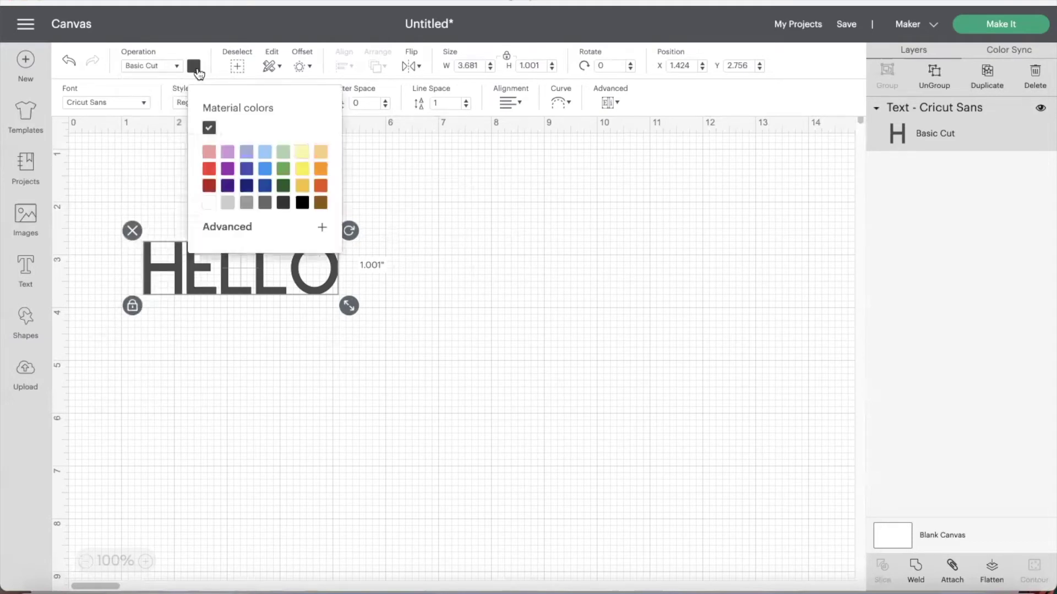
{"action": "left_click", "coordinate": [226, 156]}
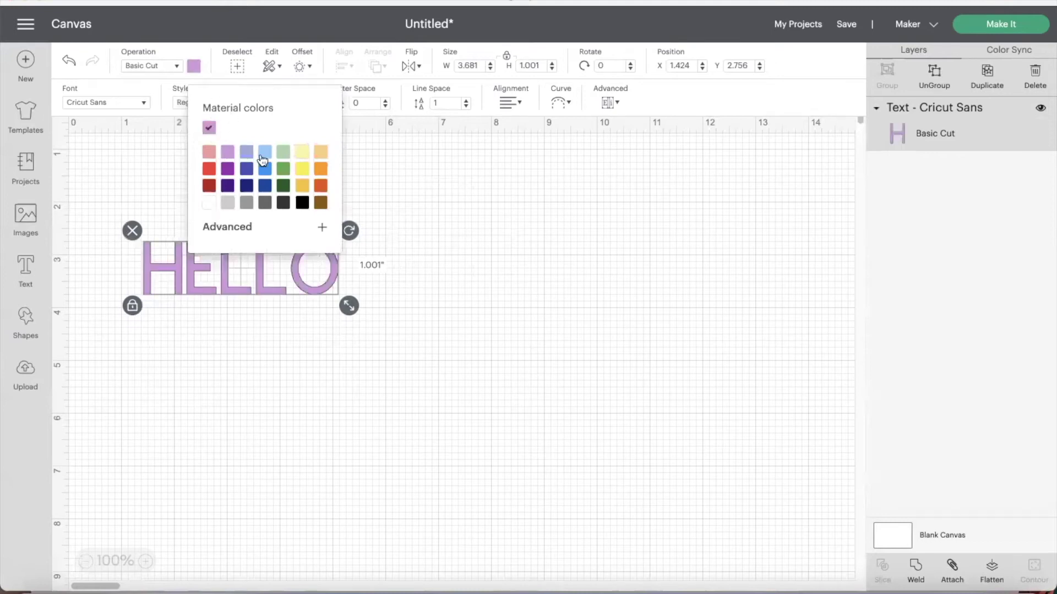
{"action": "left_click", "coordinate": [265, 153]}
{"action": "left_click", "coordinate": [303, 153]}
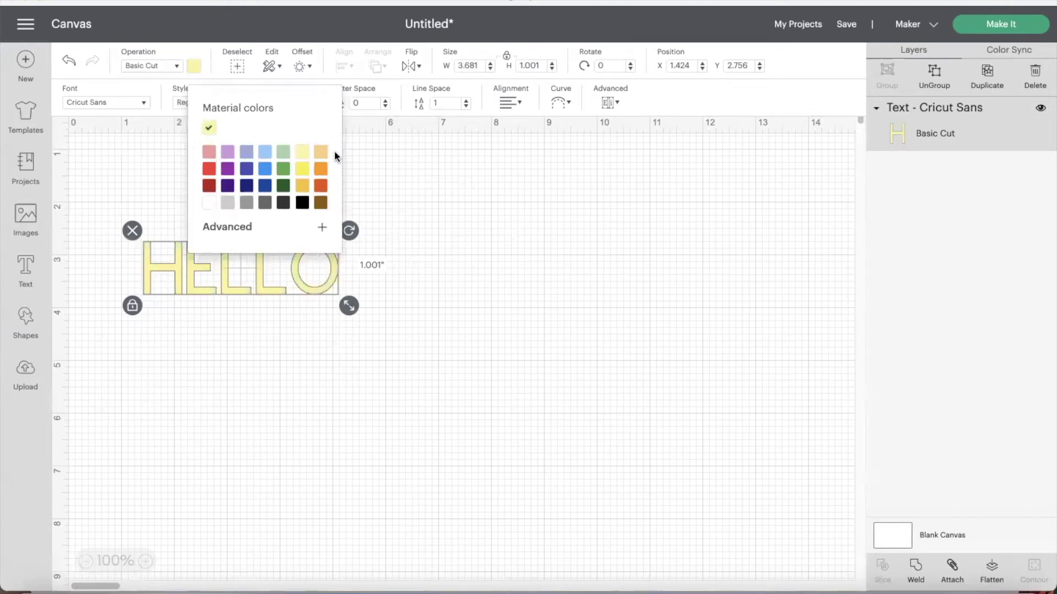
{"action": "left_click", "coordinate": [284, 169]}
{"action": "left_click", "coordinate": [386, 191]}
{"action": "left_click", "coordinate": [244, 292]}
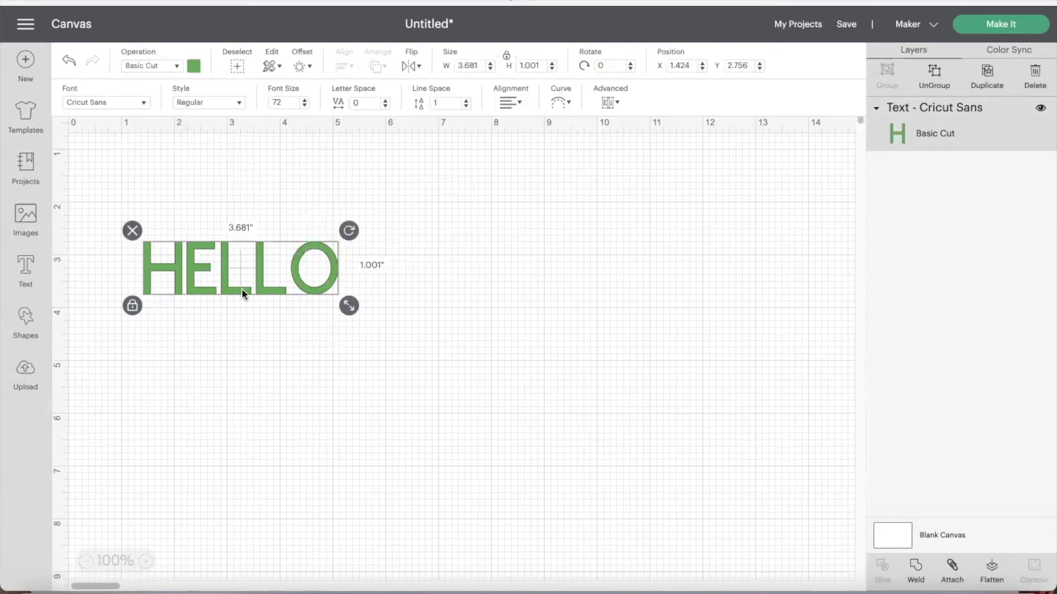
Step: Reselect everything on the canvas, copy and paste the HELLO text, and delete the pasted copy after moving it aside
{"action": "left_click", "coordinate": [238, 67]}
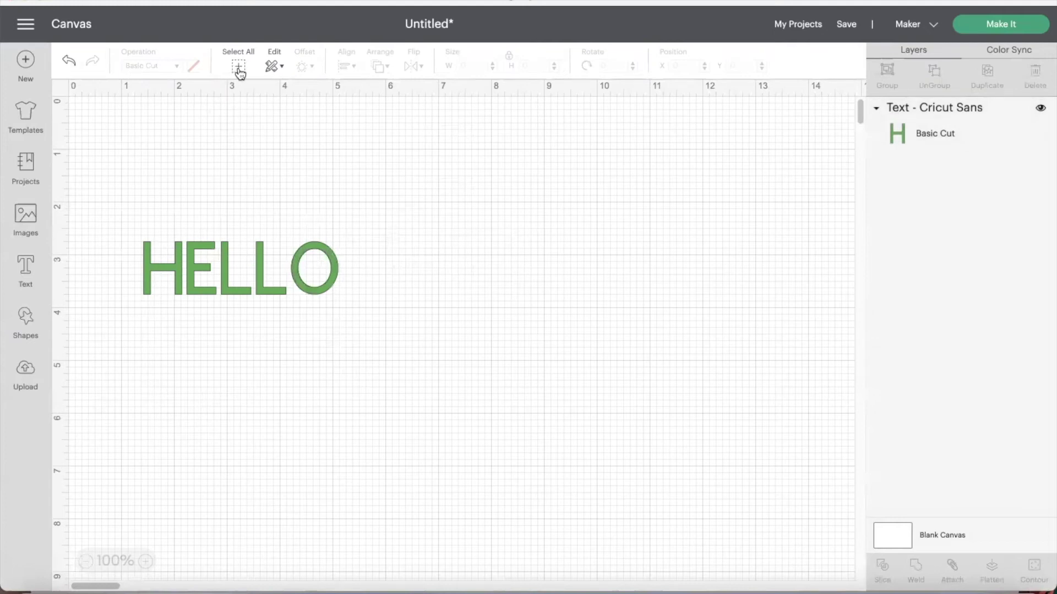
{"action": "left_click", "coordinate": [238, 68]}
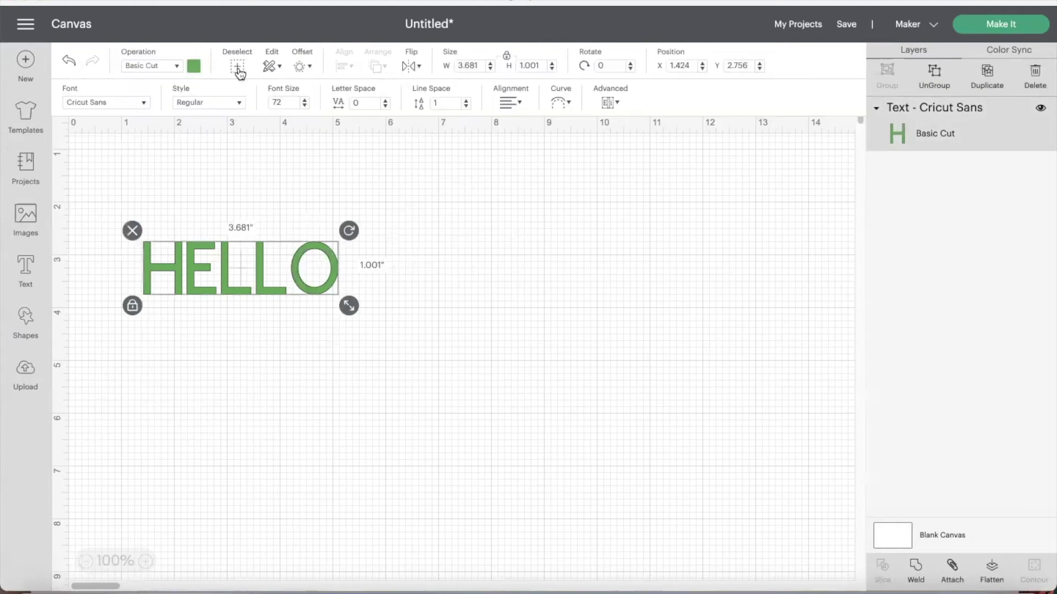
{"action": "left_click", "coordinate": [273, 67]}
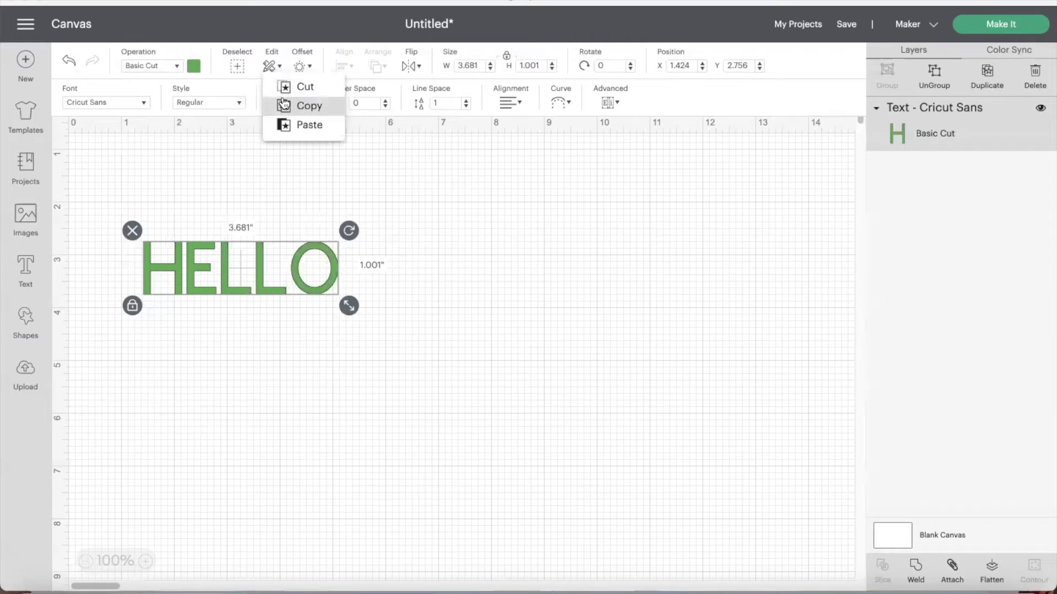
{"action": "left_click", "coordinate": [283, 106]}
{"action": "left_click", "coordinate": [269, 65]}
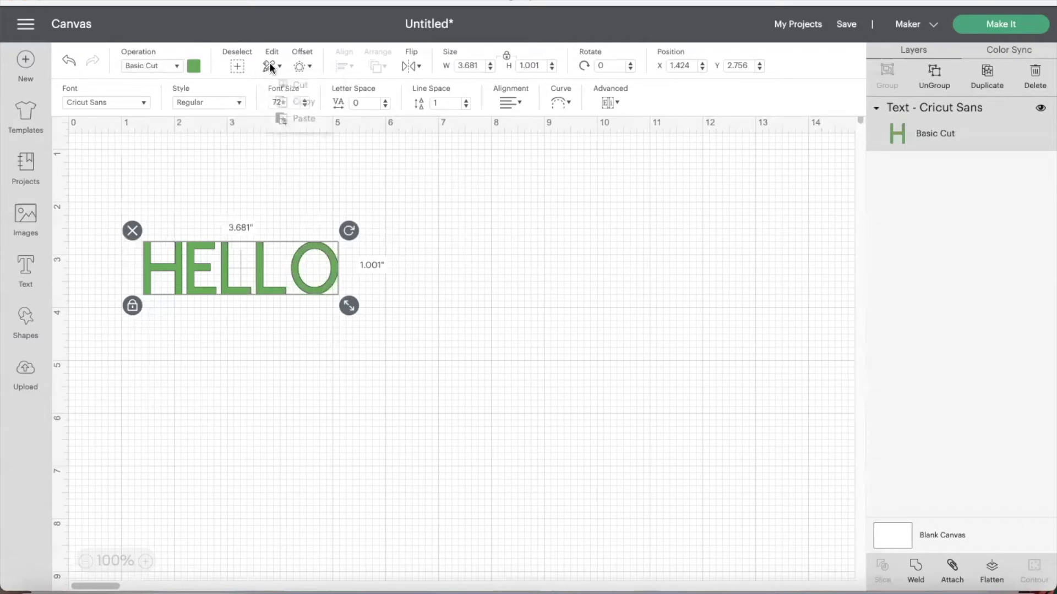
{"action": "left_click", "coordinate": [288, 125]}
{"action": "left_click_drag", "start_coordinate": [236, 299], "coordinate": [491, 281]}
{"action": "left_click", "coordinate": [401, 223]}
Step: Check the HELLO text's context commands and offset settings, and move the text to about X 8.27, Y 2.71
{"action": "left_click", "coordinate": [249, 269]}
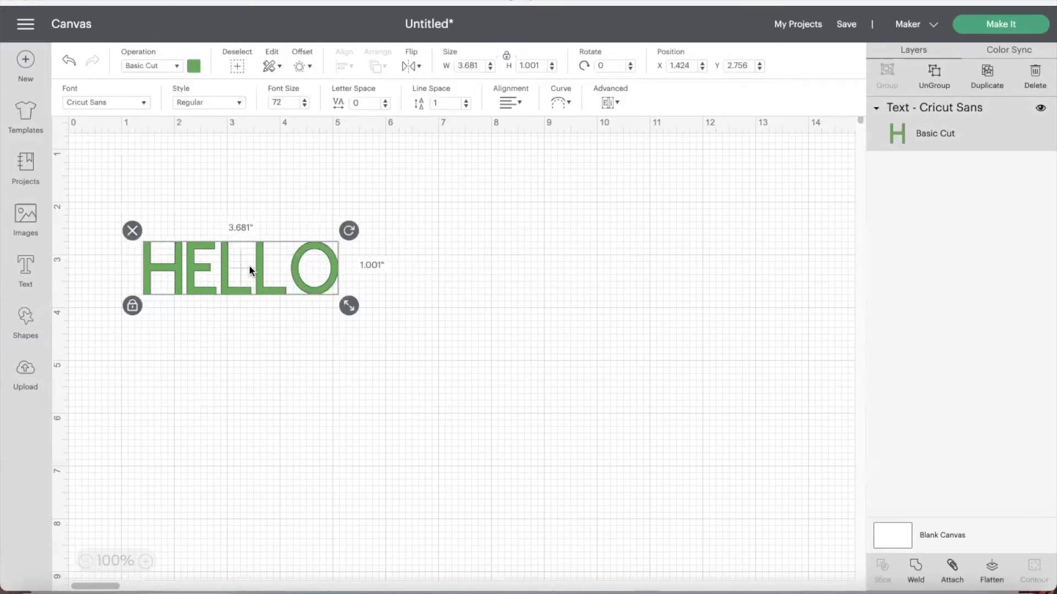
{"action": "right_click", "coordinate": [249, 267]}
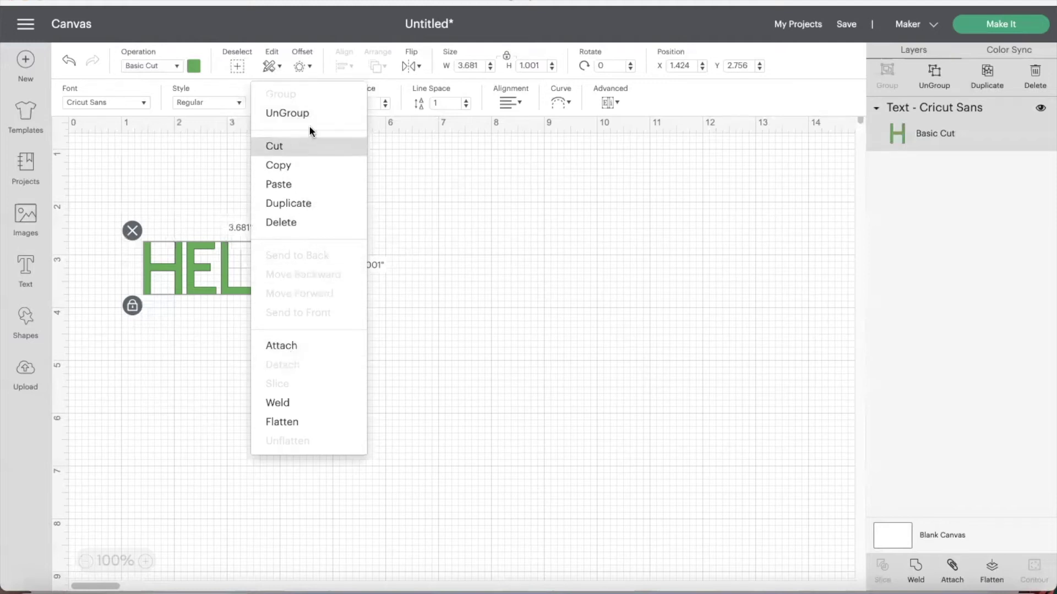
{"action": "left_click", "coordinate": [303, 67]}
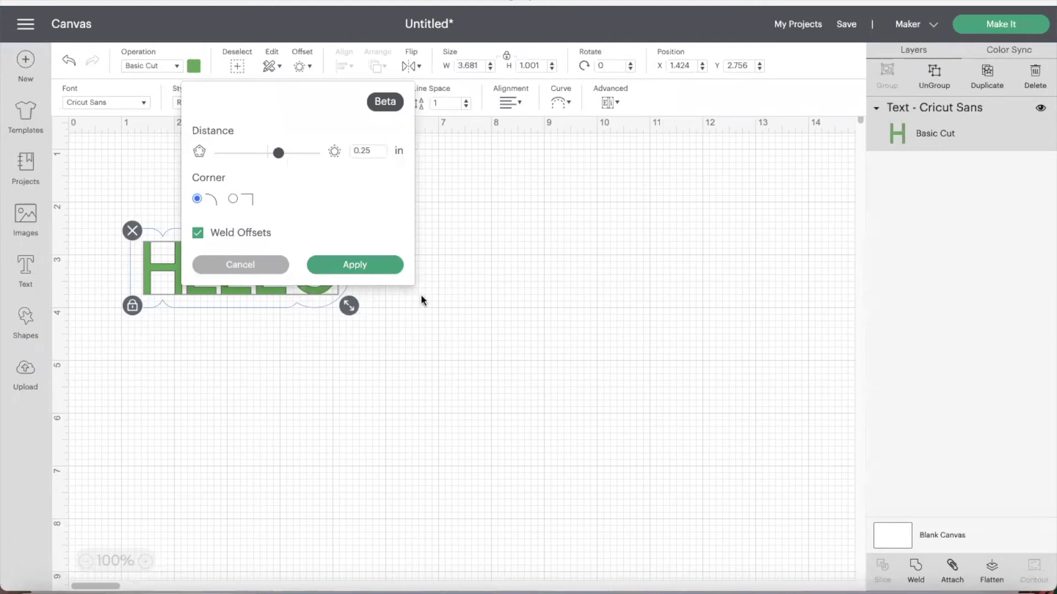
{"action": "left_click", "coordinate": [416, 377]}
{"action": "left_click_drag", "start_coordinate": [286, 282], "coordinate": [648, 287]}
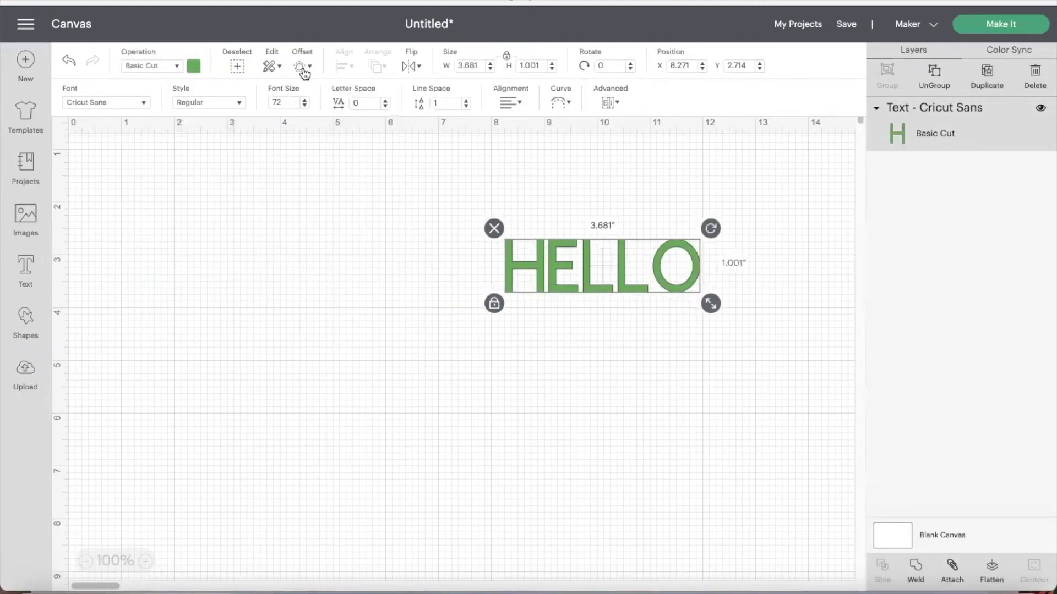
Step: Create a welded offset with rounded corners around the HELLO text at a distance of 0.347 in
{"action": "left_click", "coordinate": [302, 68]}
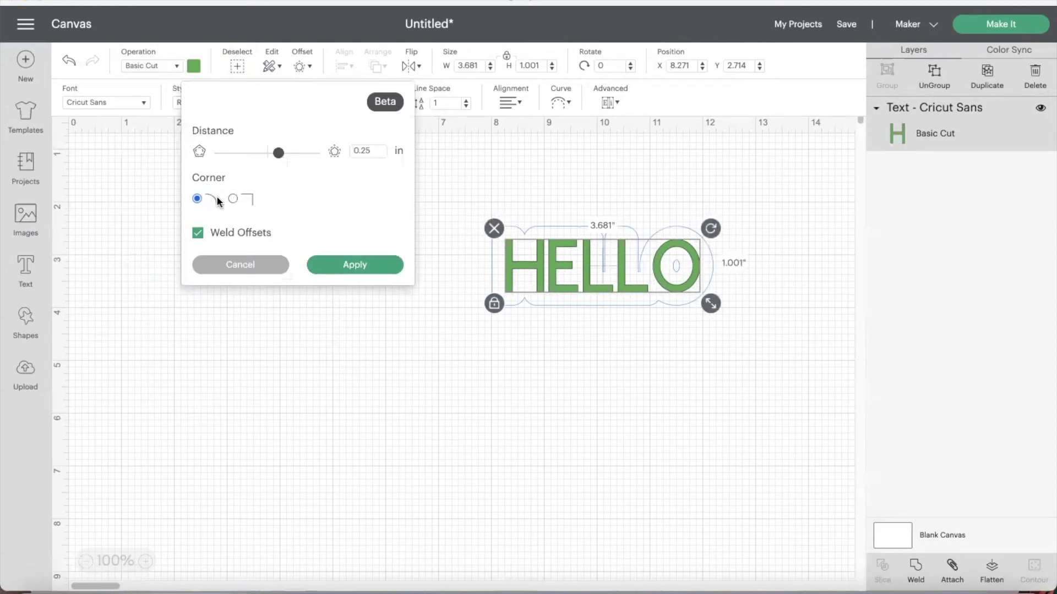
{"action": "left_click", "coordinate": [250, 197]}
{"action": "left_click", "coordinate": [206, 197]}
{"action": "mouse_move", "coordinate": [278, 153]}
{"action": "left_mouse_down"}
{"action": "mouse_move", "coordinate": [331, 154]}
{"action": "mouse_move", "coordinate": [231, 153]}
{"action": "mouse_move", "coordinate": [283, 153]}
{"action": "left_mouse_up"}
{"action": "left_click", "coordinate": [354, 265]}
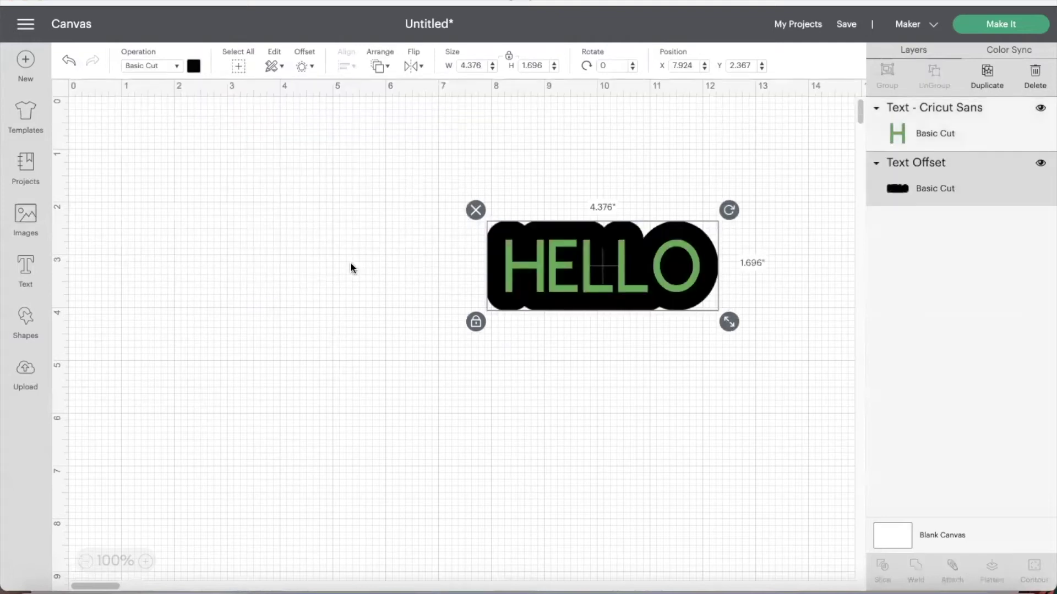
Step: Set the material color of the offset behind HELLO to light pink
{"action": "left_click", "coordinate": [191, 69]}
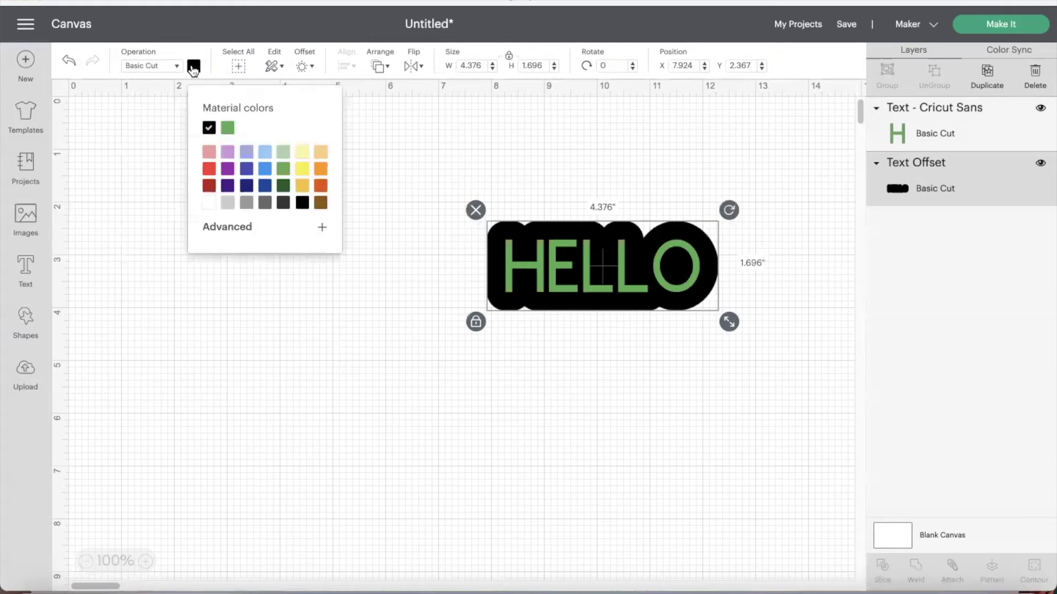
{"action": "left_click", "coordinate": [209, 156]}
{"action": "left_click", "coordinate": [406, 316]}
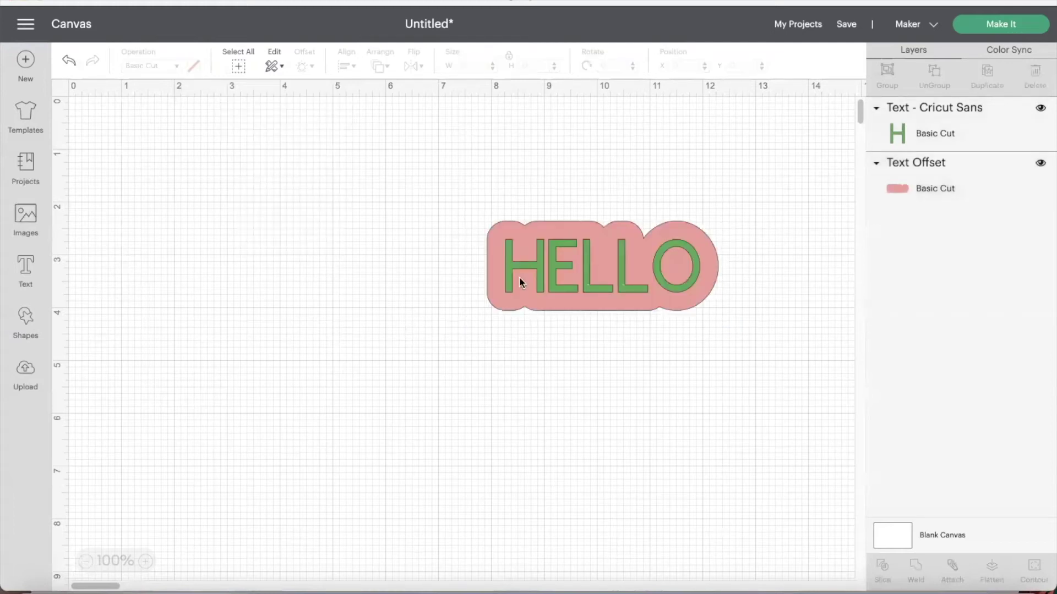
Step: Add a second rounded offset of 0.347 in around the pink offset and undo it
{"action": "left_click", "coordinate": [506, 237]}
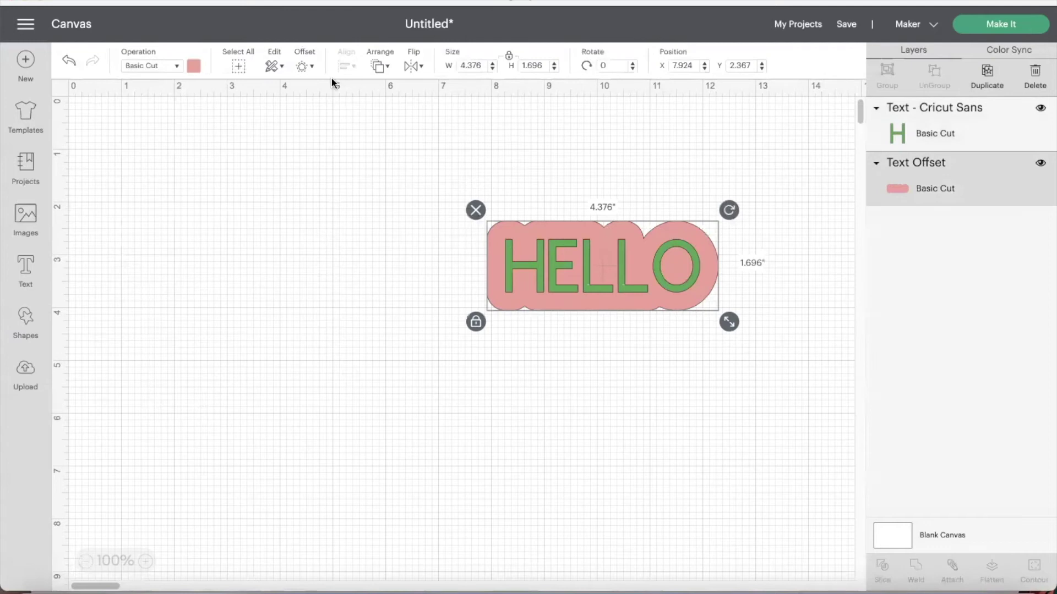
{"action": "left_click", "coordinate": [307, 74]}
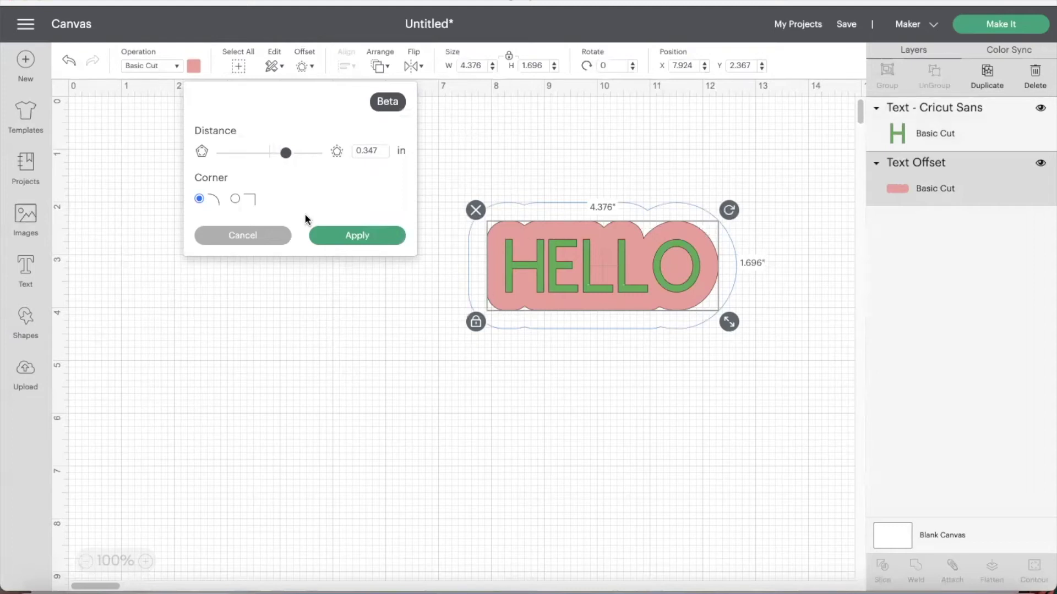
{"action": "left_click", "coordinate": [347, 238]}
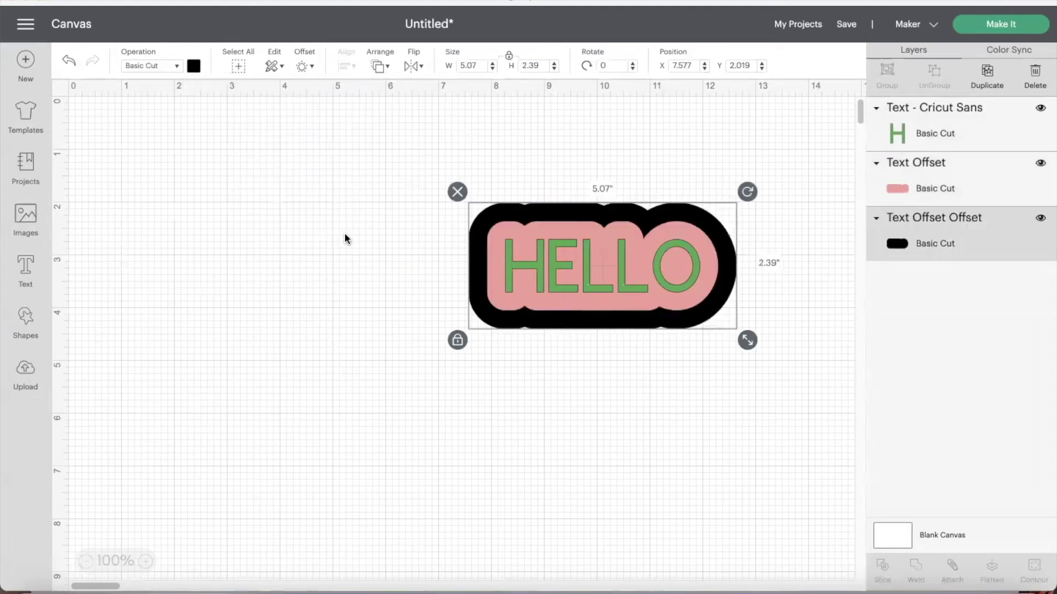
{"action": "key", "text": "ctrl+z"}
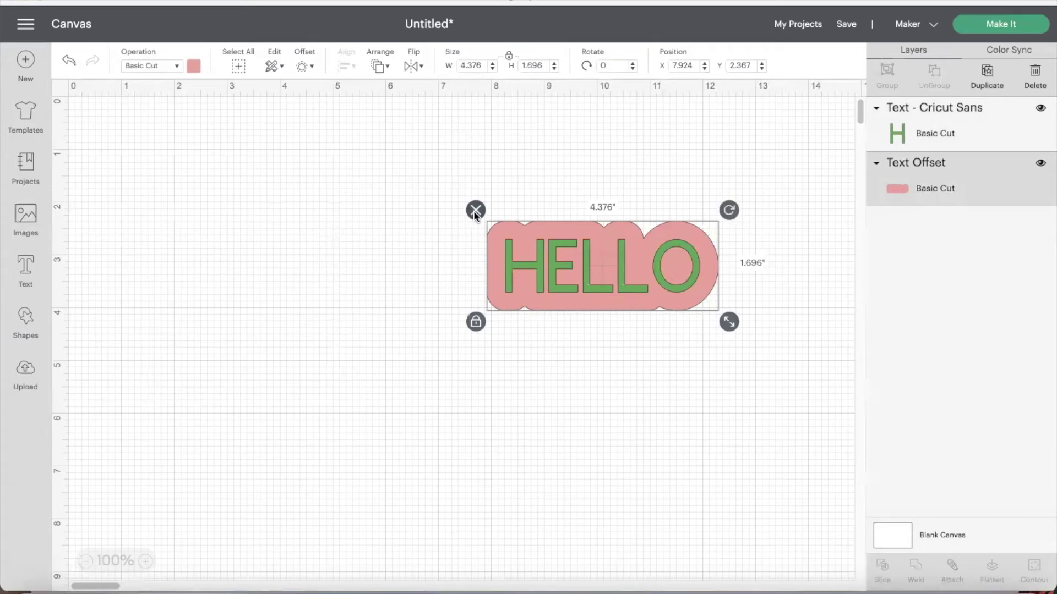
Step: Rotate the pink offset to about 1.13° and scale it proportionally to about 4.21 by 1.63 in
{"action": "left_click_drag", "start_coordinate": [728, 210], "coordinate": [763, 188]}
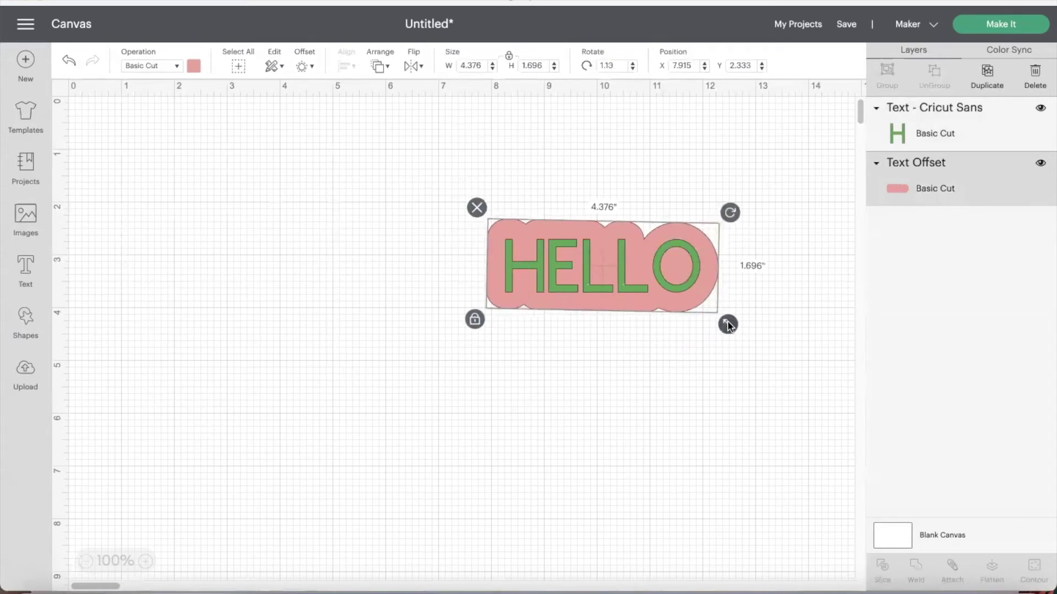
{"action": "left_click_drag", "start_coordinate": [729, 320], "coordinate": [694, 323]}
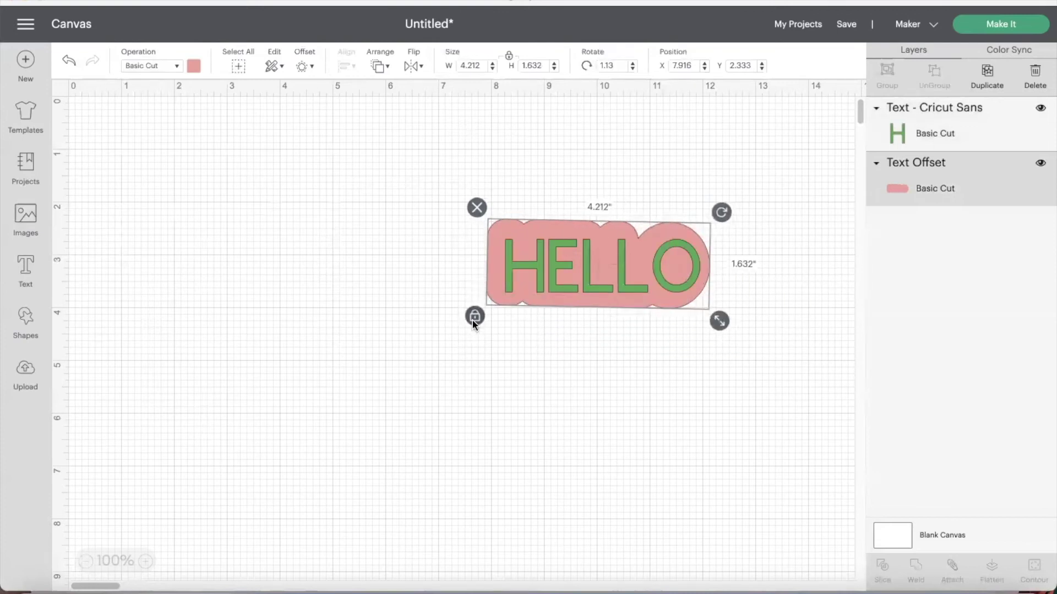
Step: Unlock the pink offset's proportions, reduce its height to about 1.59 in, and lock the proportions again
{"action": "left_click", "coordinate": [474, 318]}
{"action": "mouse_move", "coordinate": [720, 320]}
{"action": "left_mouse_down"}
{"action": "mouse_move", "coordinate": [789, 318]}
{"action": "mouse_move", "coordinate": [752, 474]}
{"action": "mouse_move", "coordinate": [802, 345]}
{"action": "mouse_move", "coordinate": [556, 325]}
{"action": "mouse_move", "coordinate": [731, 315]}
{"action": "mouse_move", "coordinate": [714, 319]}
{"action": "left_mouse_up"}
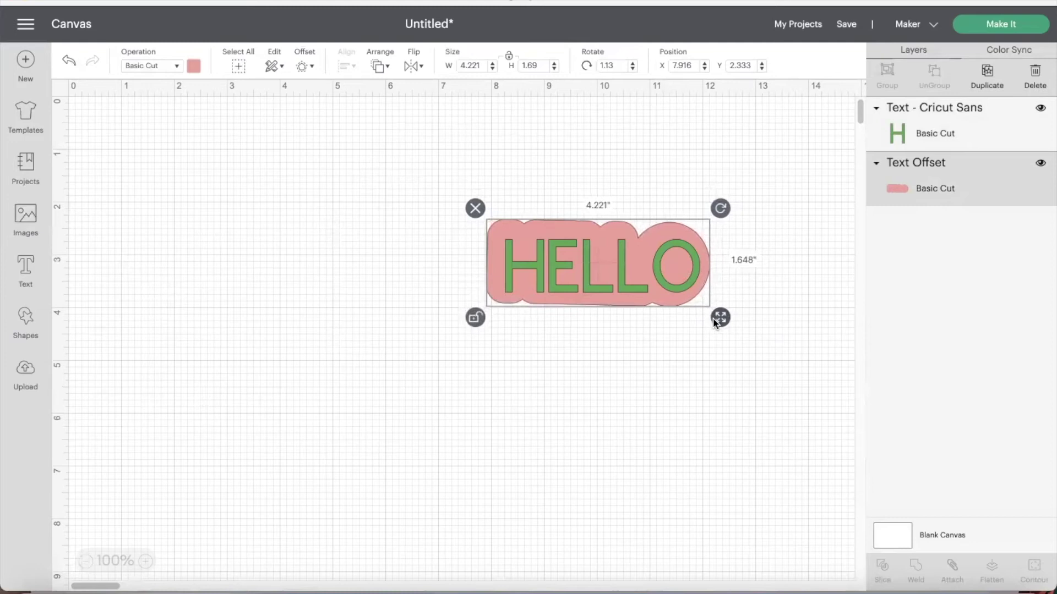
{"action": "left_click", "coordinate": [474, 318]}
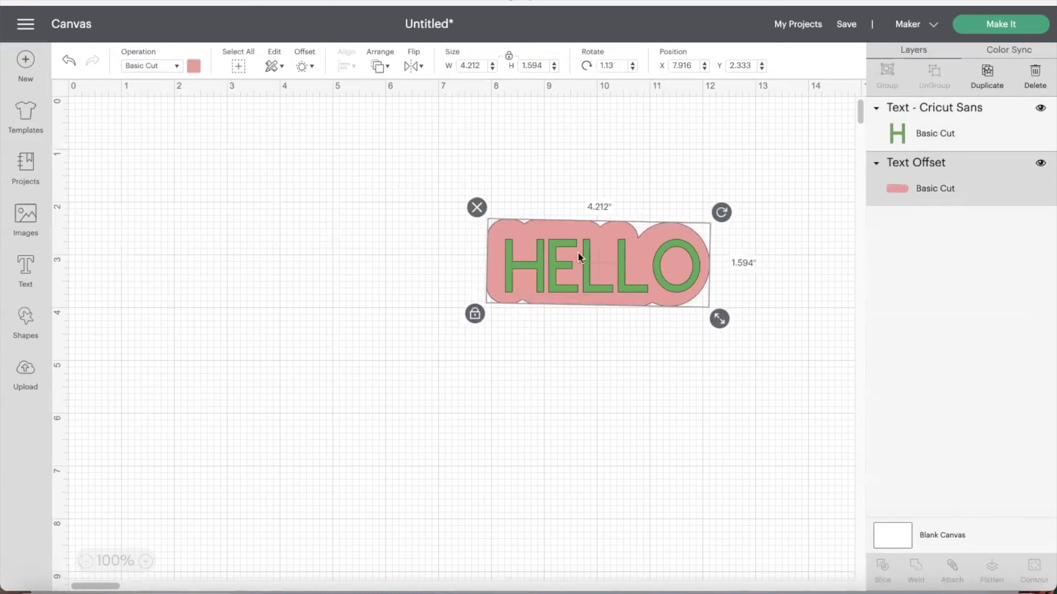
Step: Send the HELLO text to the back, behind the pink offset
{"action": "left_click", "coordinate": [574, 282]}
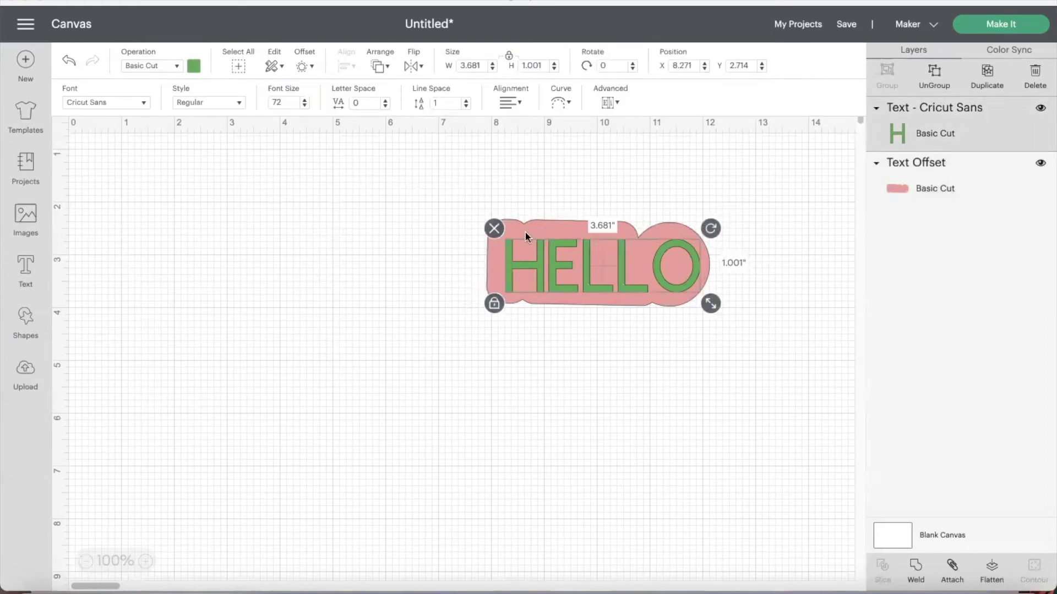
{"action": "left_click", "coordinate": [385, 70]}
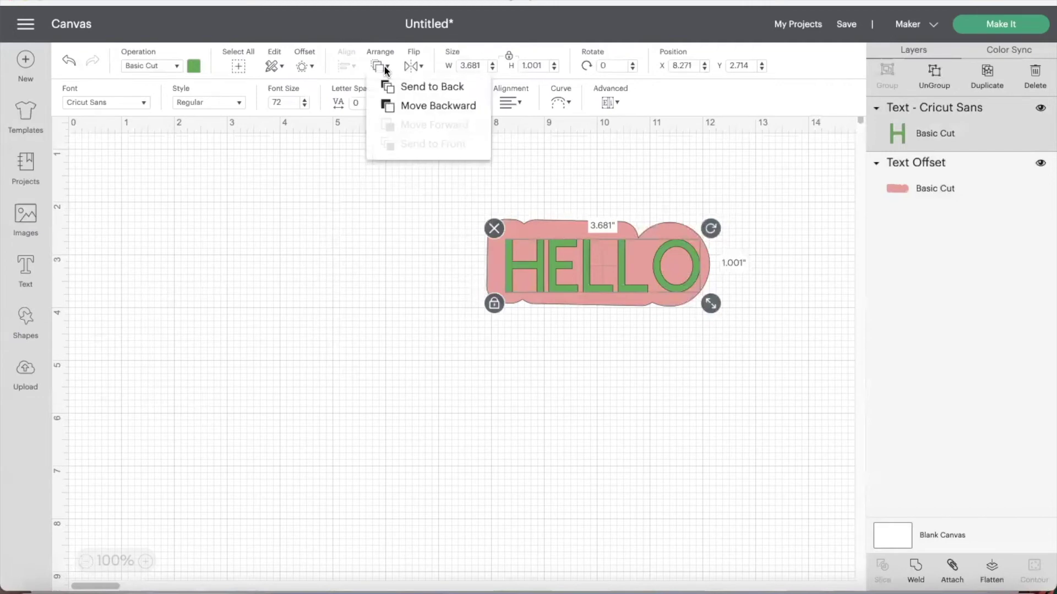
{"action": "left_click", "coordinate": [457, 90]}
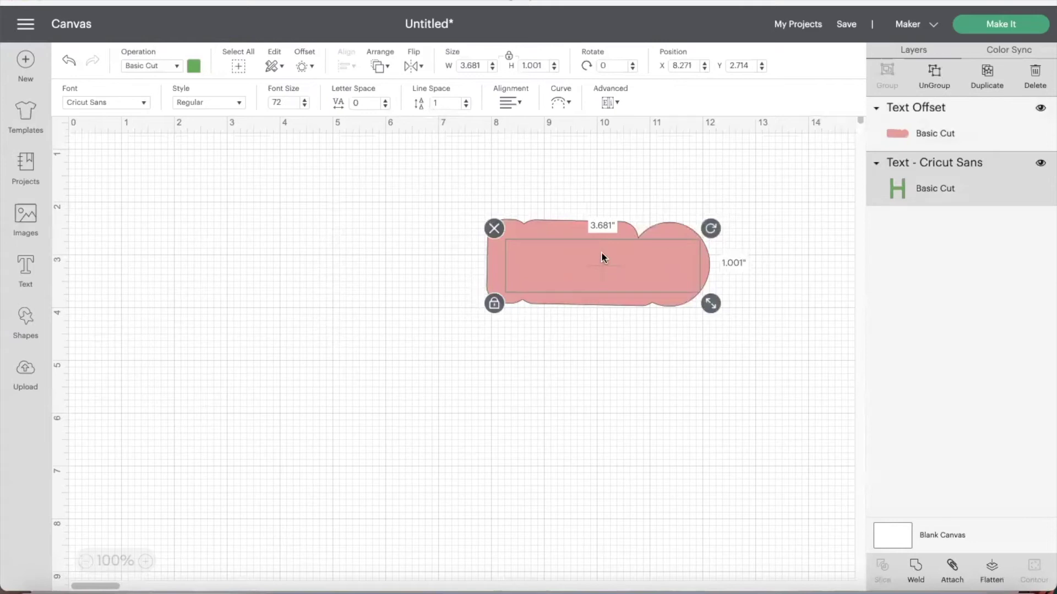
Step: Send the pink offset to the back behind HELLO and reposition it at about X 8.0, Y 2.39
{"action": "mouse_move", "coordinate": [559, 226]}
{"action": "left_mouse_down"}
{"action": "mouse_move", "coordinate": [572, 441]}
{"action": "mouse_move", "coordinate": [559, 236]}
{"action": "left_mouse_up"}
{"action": "right_click", "coordinate": [559, 238]}
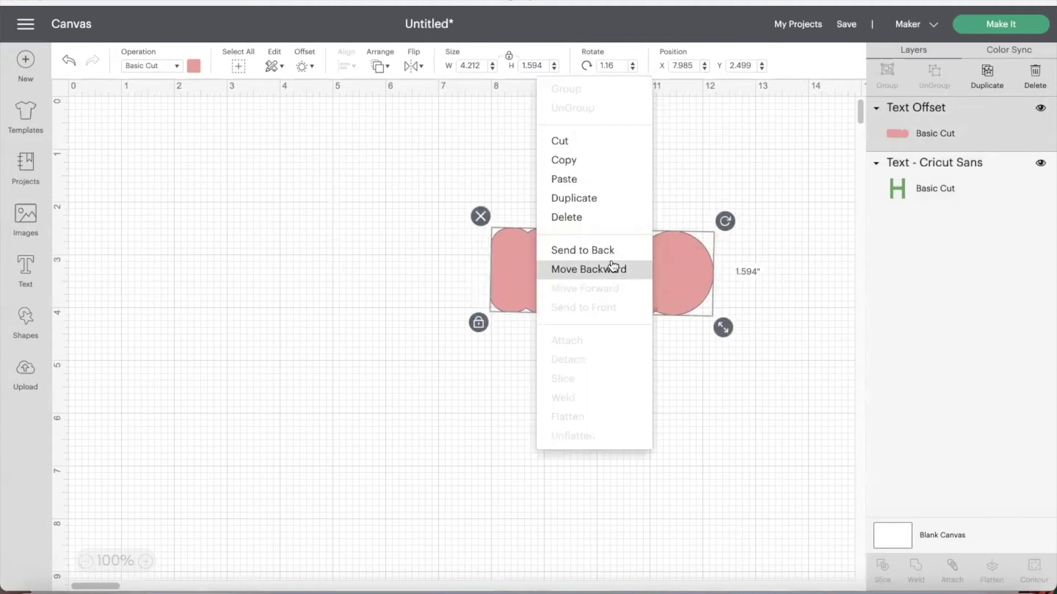
{"action": "left_click", "coordinate": [583, 251]}
{"action": "left_click_drag", "start_coordinate": [618, 304], "coordinate": [616, 298]}
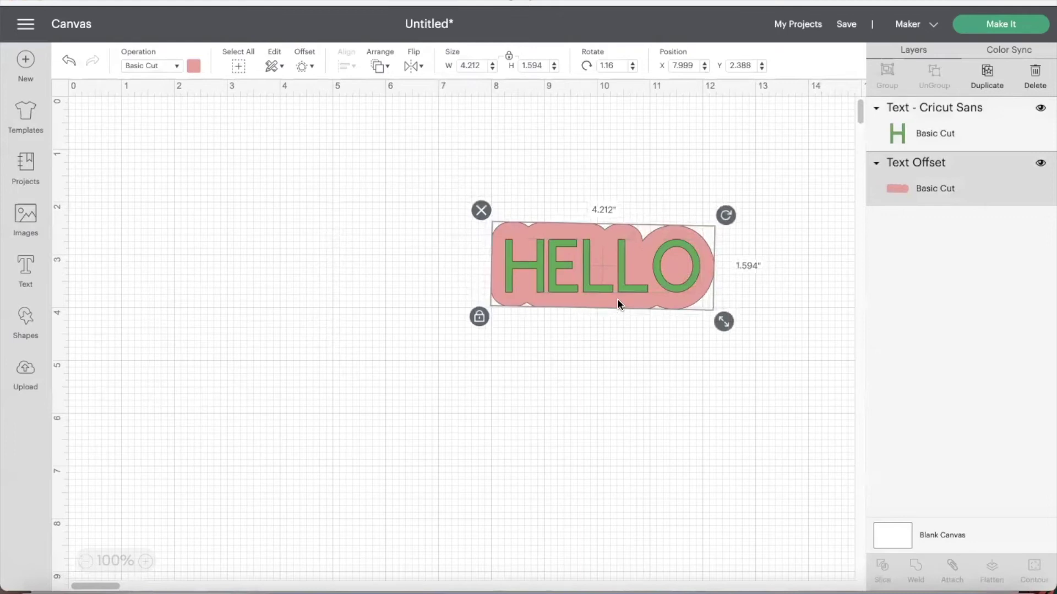
Step: Move the pink offset forward in front of HELLO and delete the offset
{"action": "right_click", "coordinate": [541, 299]}
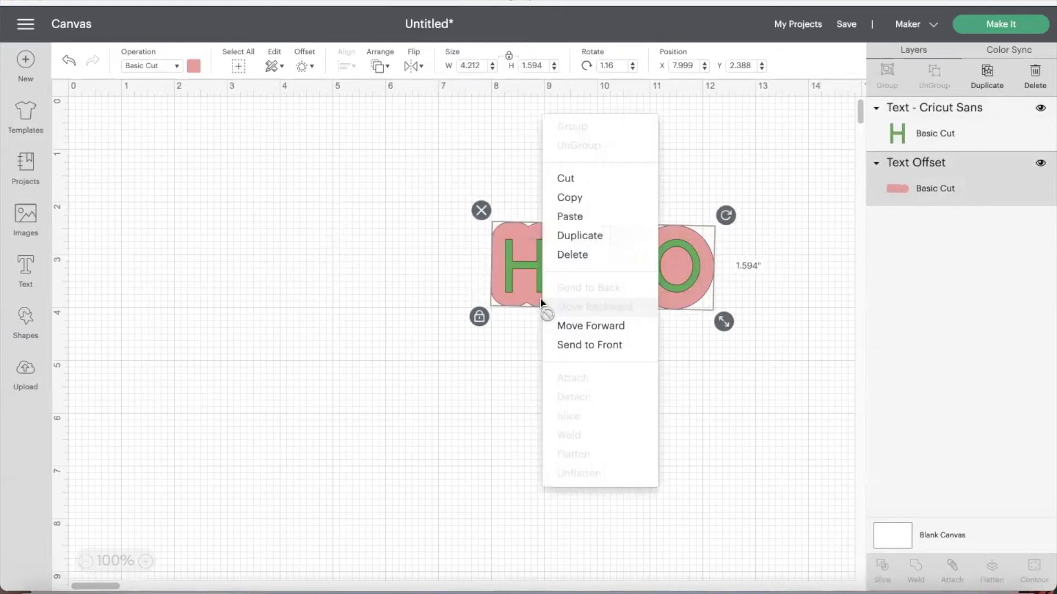
{"action": "left_click", "coordinate": [562, 329]}
{"action": "right_click", "coordinate": [556, 248]}
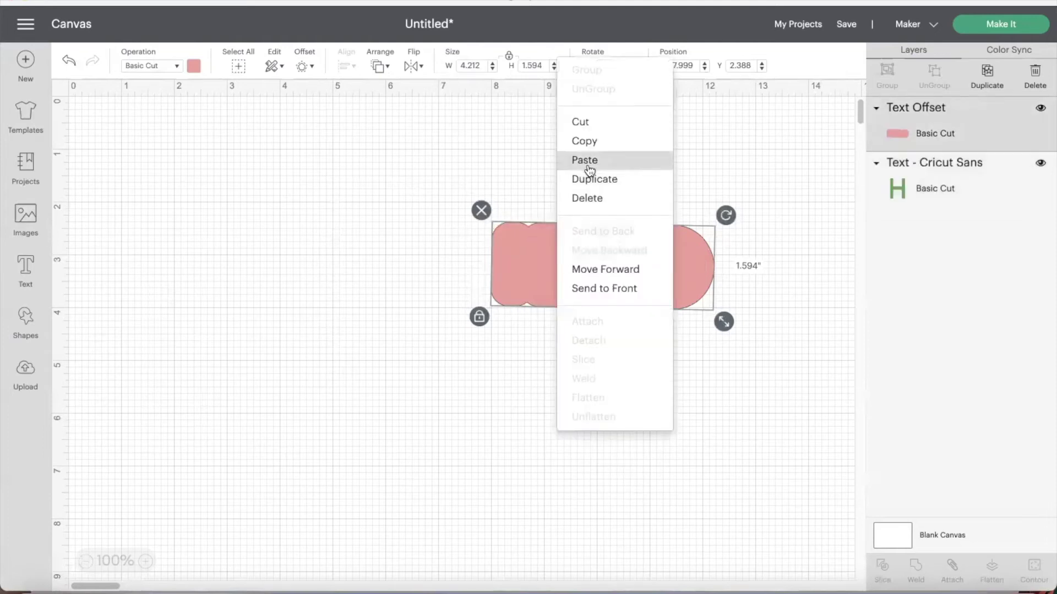
{"action": "left_click", "coordinate": [518, 264]}
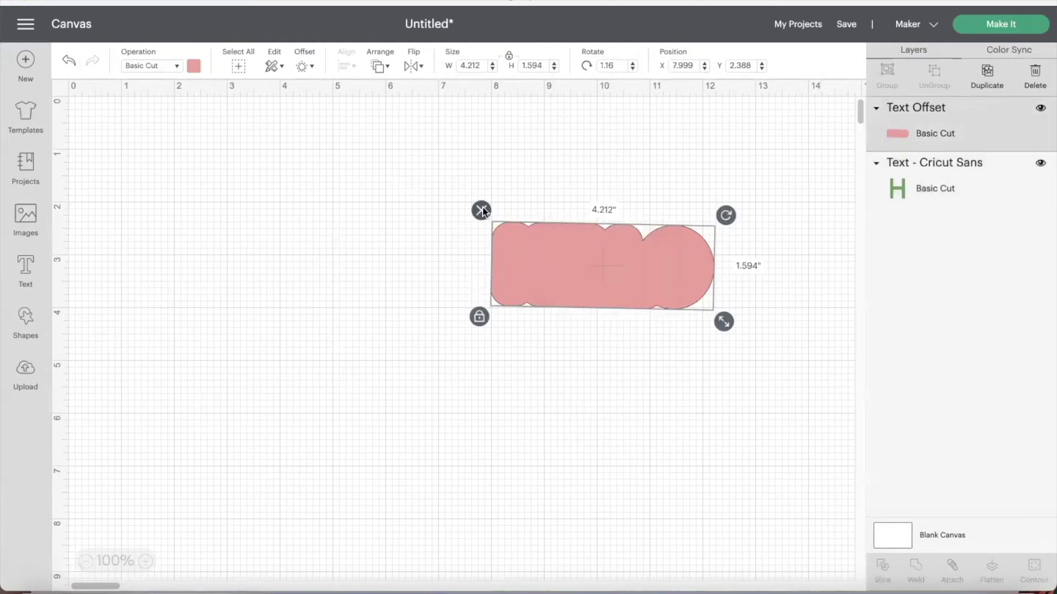
{"action": "left_click", "coordinate": [482, 212]}
Step: Try flipping the HELLO text vertically and horizontally, and flip it back to its original orientation
{"action": "left_click", "coordinate": [511, 240]}
{"action": "left_click", "coordinate": [407, 68]}
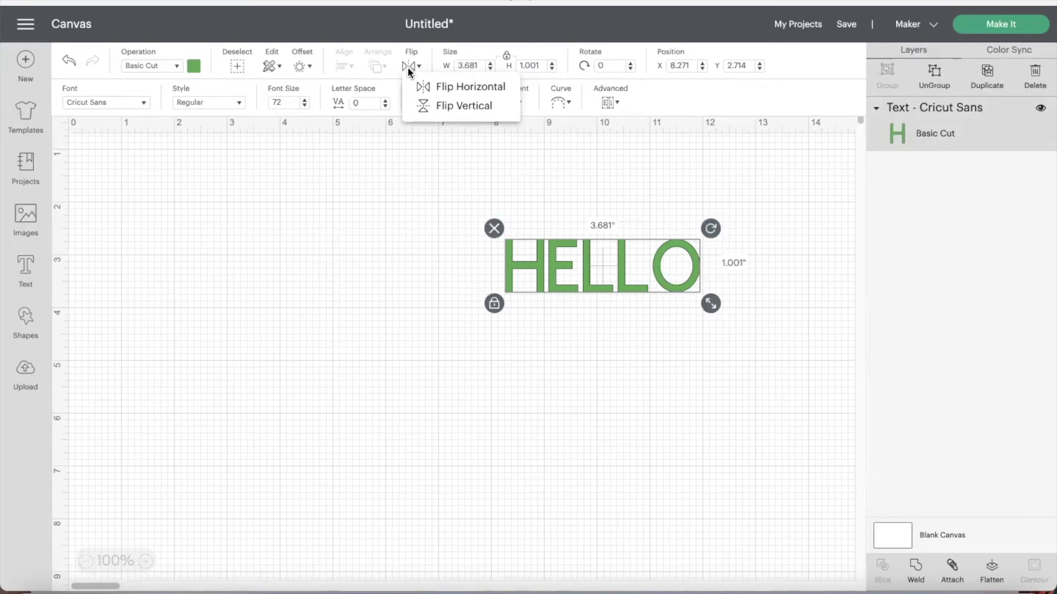
{"action": "left_click", "coordinate": [444, 115]}
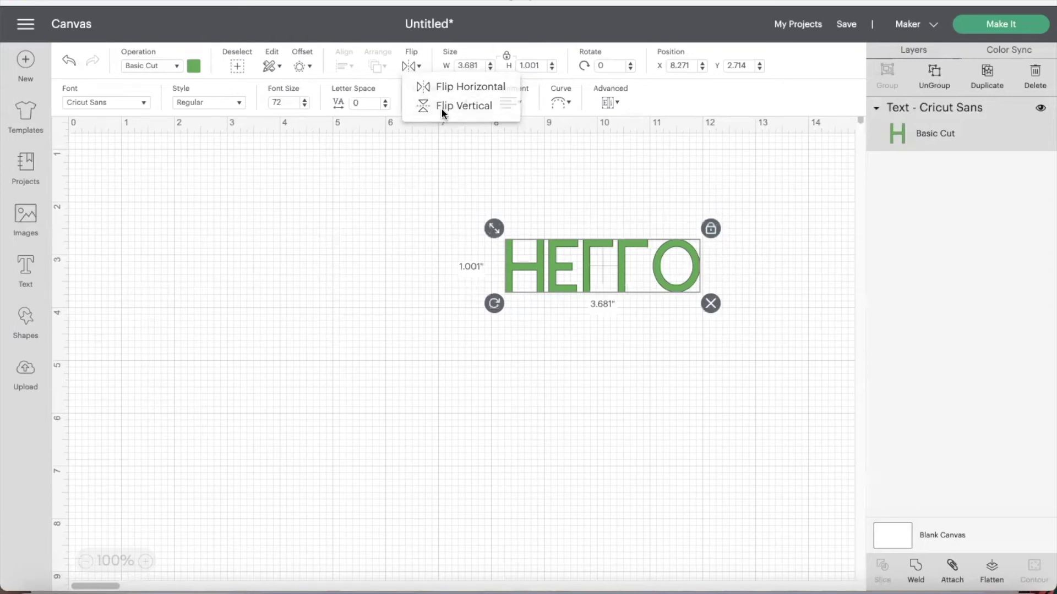
{"action": "left_click", "coordinate": [421, 64]}
{"action": "left_click", "coordinate": [434, 88]}
{"action": "left_click", "coordinate": [420, 66]}
{"action": "left_click", "coordinate": [423, 89]}
{"action": "left_click", "coordinate": [419, 66]}
{"action": "left_click", "coordinate": [441, 105]}
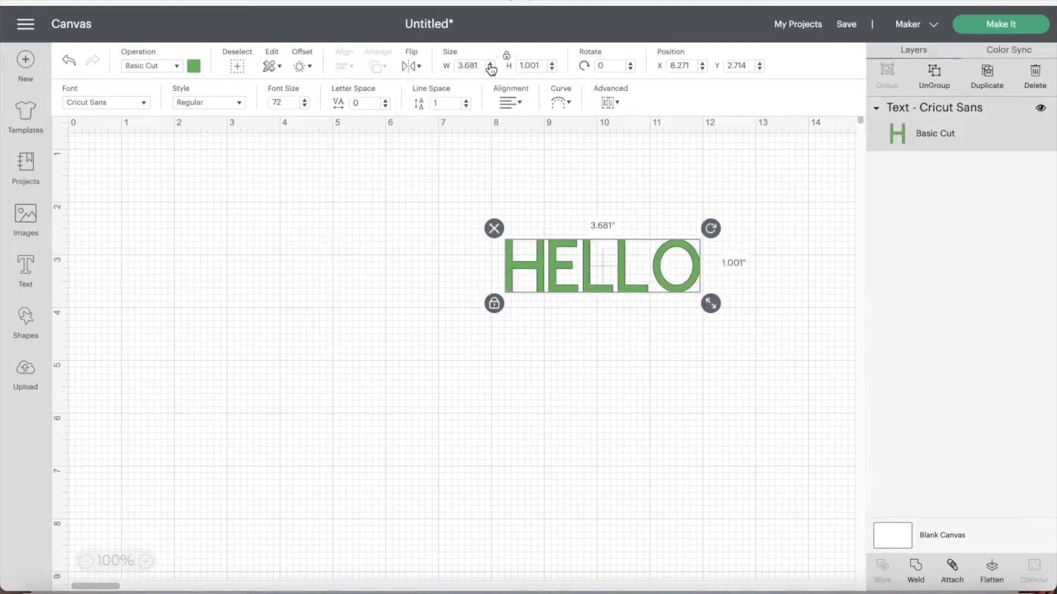
Step: Enlarge the HELLO text proportionally to 4.7 in wide and move it to about X 4.6, Y 2.3
{"action": "left_click", "coordinate": [490, 65]}
{"action": "left_click", "coordinate": [490, 65]}
{"action": "left_click", "coordinate": [490, 64]}
{"action": "left_click", "coordinate": [490, 64]}
{"action": "left_click", "coordinate": [490, 64]}
{"action": "left_click", "coordinate": [490, 64]}
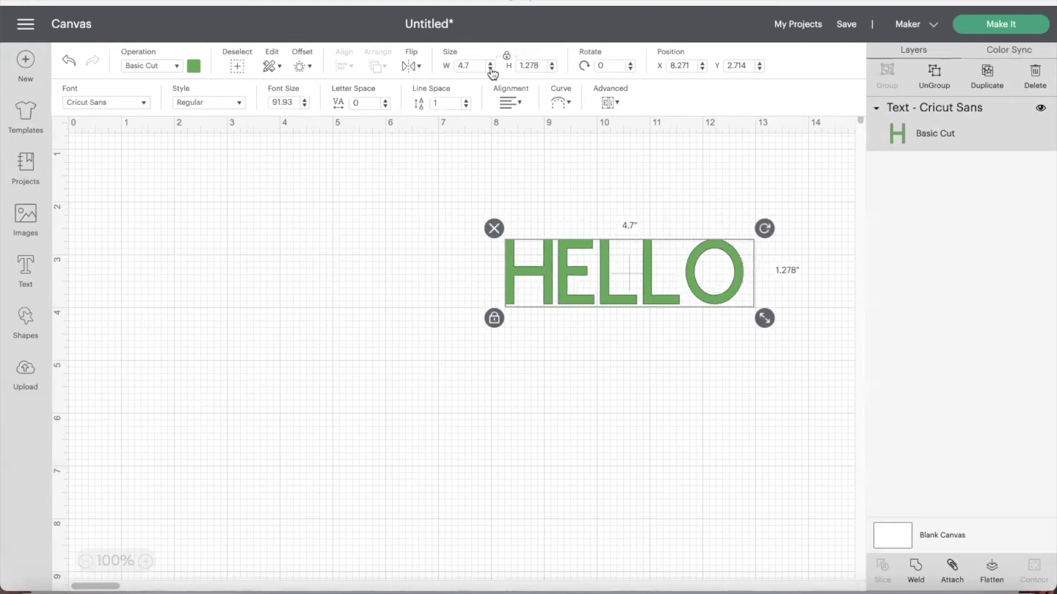
{"action": "left_click_drag", "start_coordinate": [520, 263], "coordinate": [326, 240]}
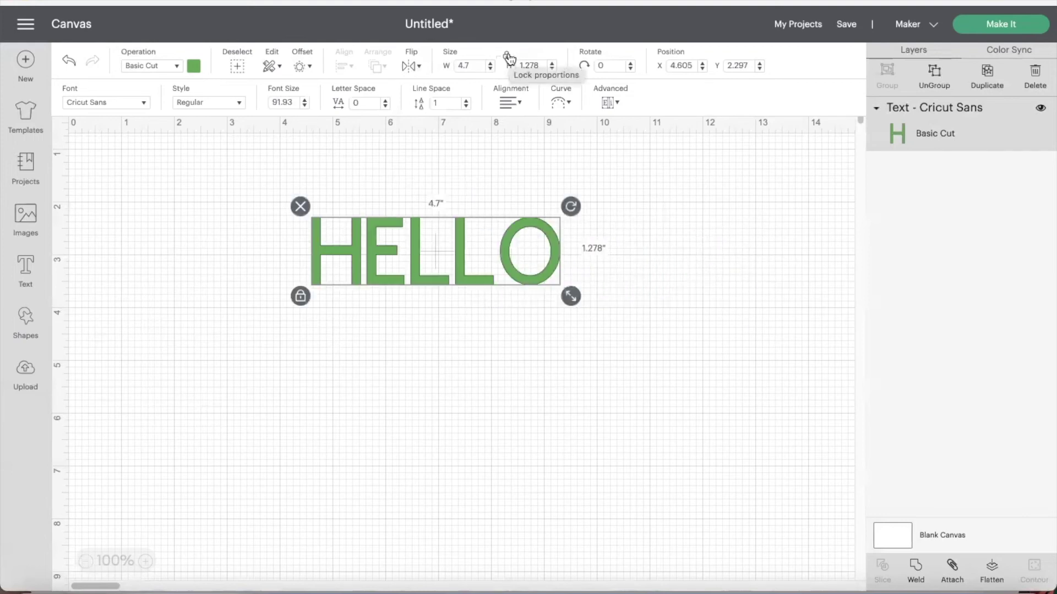
Step: Unlock and relock the HELLO text's proportions, and rotate it slightly to about 359.85°
{"action": "left_click", "coordinate": [507, 56]}
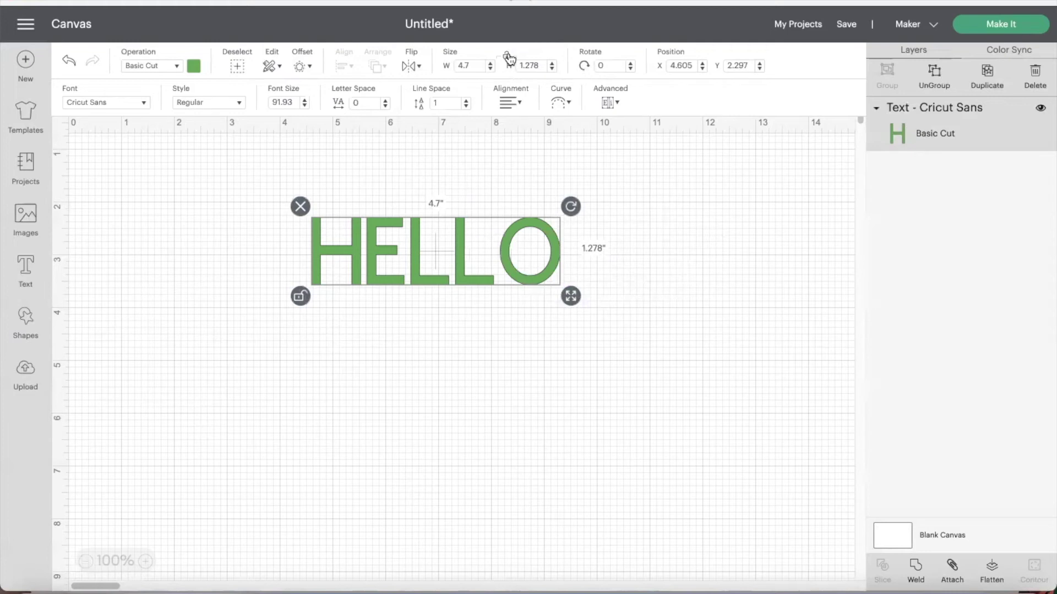
{"action": "left_click", "coordinate": [299, 297]}
{"action": "mouse_move", "coordinate": [570, 209]}
{"action": "left_mouse_down"}
{"action": "mouse_move", "coordinate": [580, 270]}
{"action": "mouse_move", "coordinate": [571, 205]}
{"action": "left_mouse_up"}
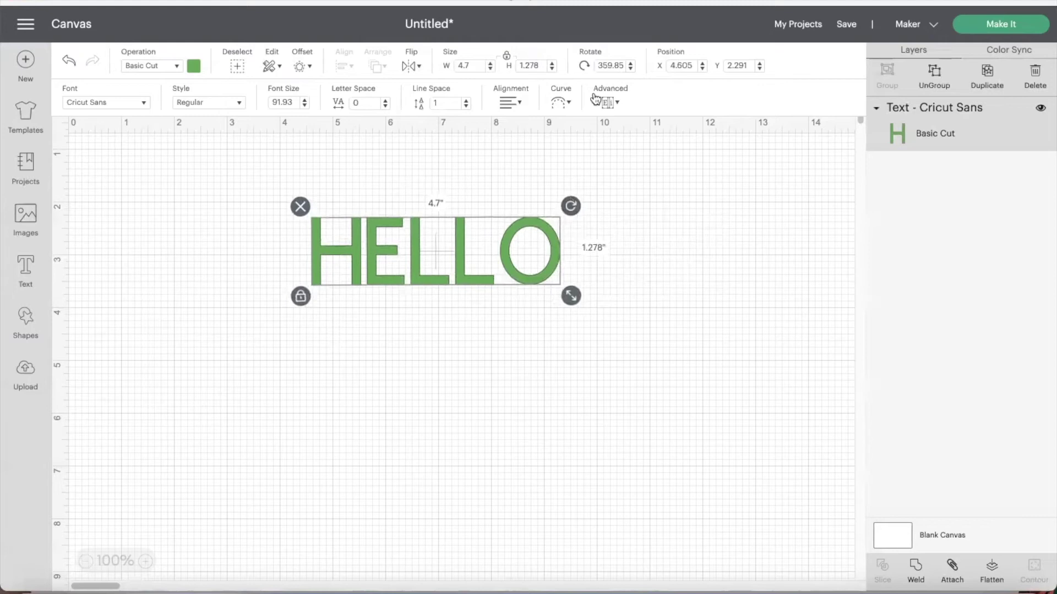
Step: Rotate the HELLO text in increments to 332°, and turn it back to about 0.42°
{"action": "left_click", "coordinate": [630, 69]}
{"action": "left_click", "coordinate": [630, 68]}
{"action": "left_click", "coordinate": [631, 69]}
{"action": "left_click", "coordinate": [631, 68]}
{"action": "left_click", "coordinate": [631, 69]}
{"action": "left_click", "coordinate": [631, 69]}
{"action": "left_click", "coordinate": [631, 69]}
{"action": "left_click", "coordinate": [631, 69]}
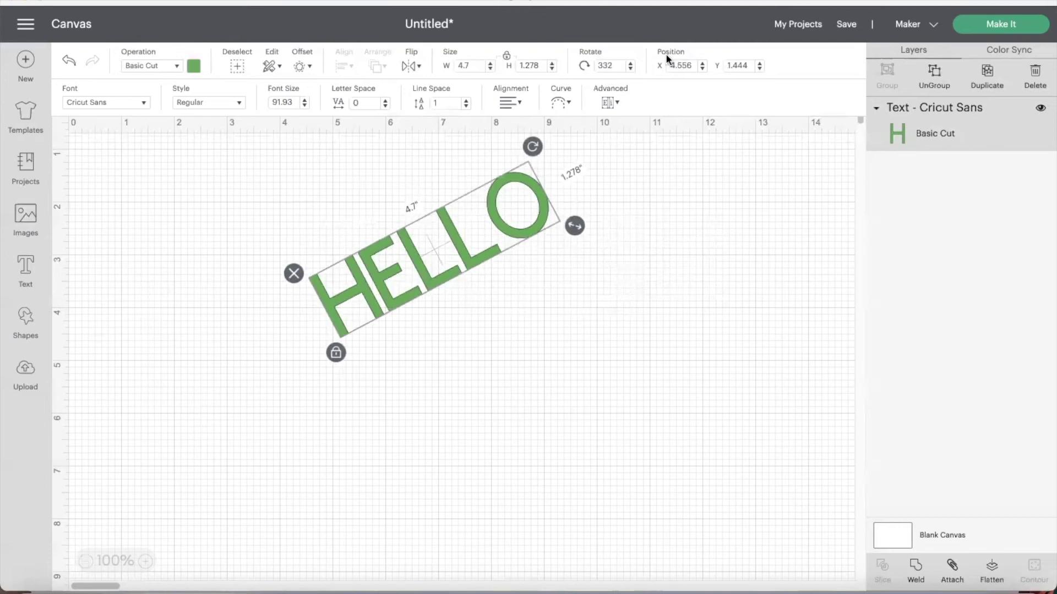
{"action": "left_click_drag", "start_coordinate": [532, 148], "coordinate": [572, 210]}
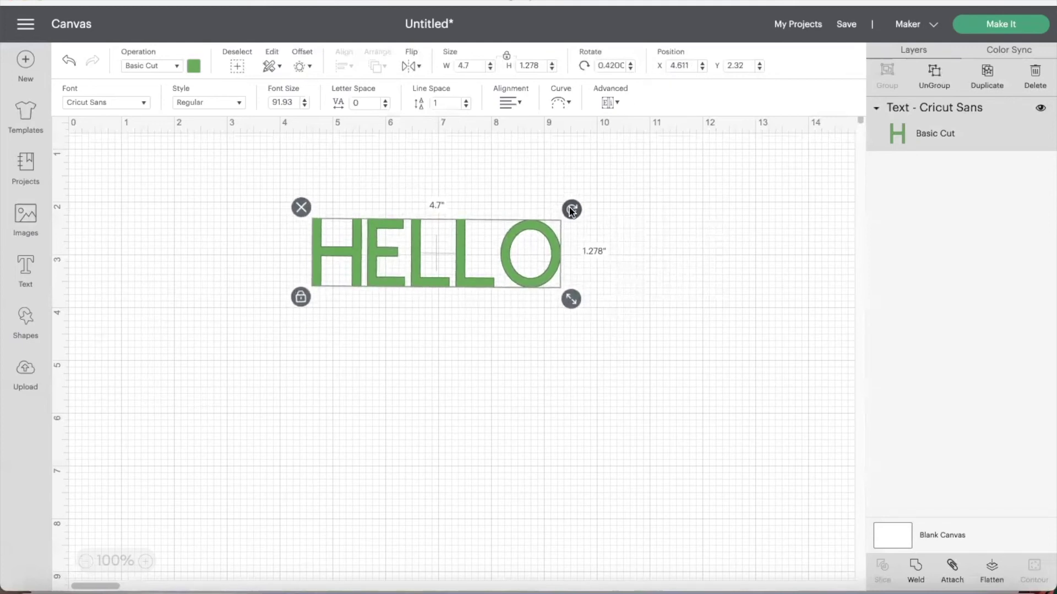
Step: Browse the free and subscription shapes in the shape library
{"action": "left_click", "coordinate": [25, 337]}
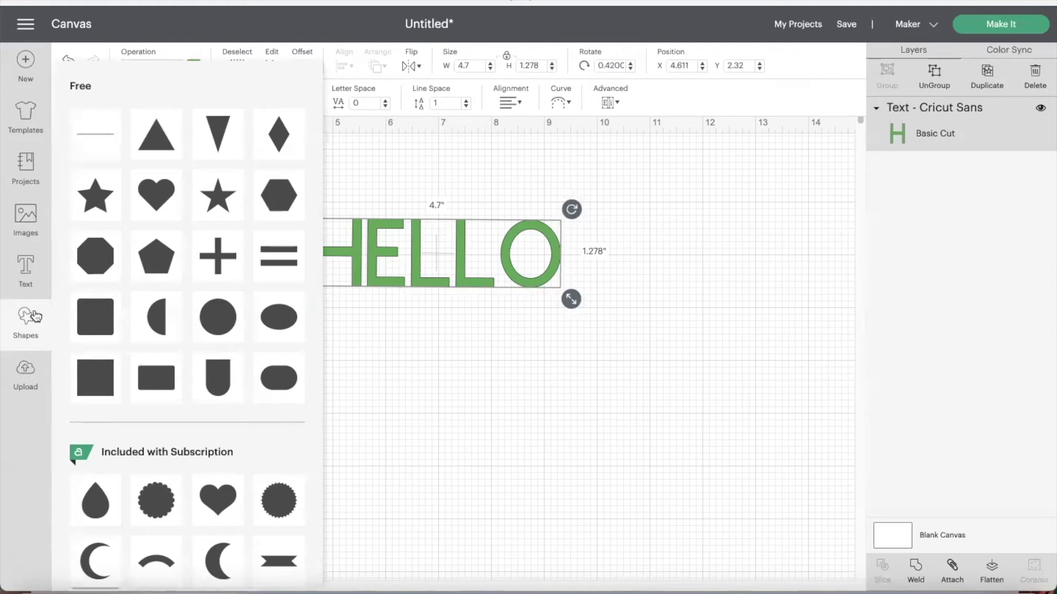
{"action": "scroll", "coordinate": [167, 448], "scroll_direction": "down", "scroll_amount": 5}
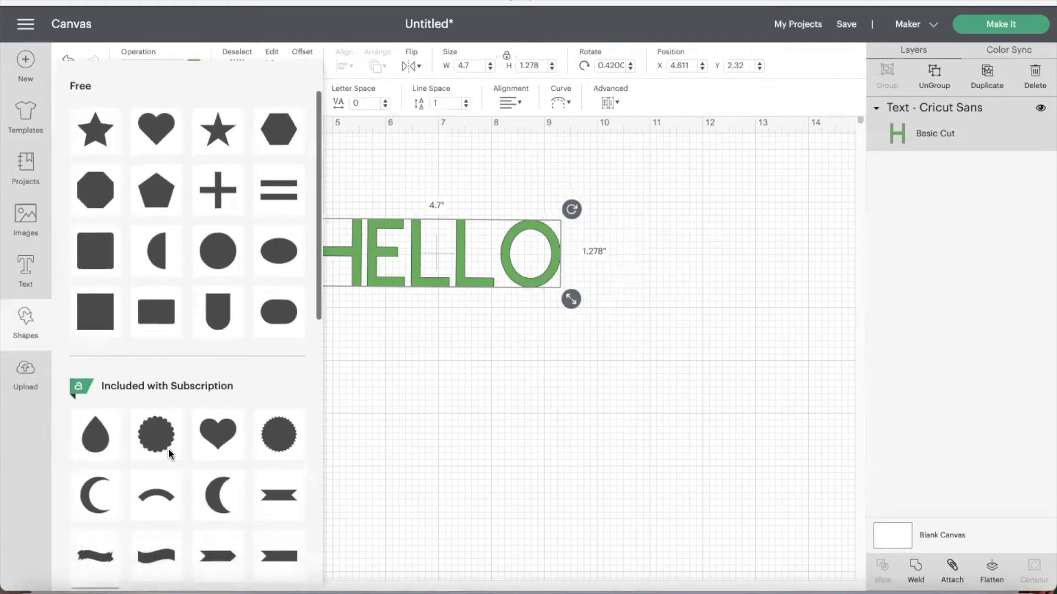
{"action": "scroll", "coordinate": [200, 404], "scroll_direction": "up", "scroll_amount": 5}
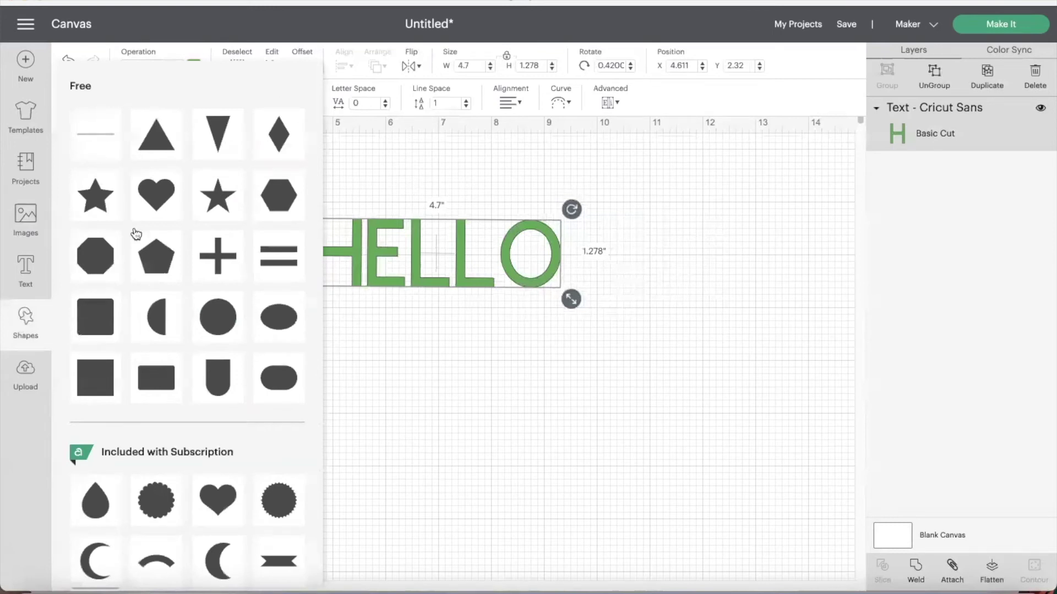
Step: Review the compatible file types for image and pattern fill uploads, and return to the canvas without adding anything
{"action": "left_click", "coordinate": [24, 385]}
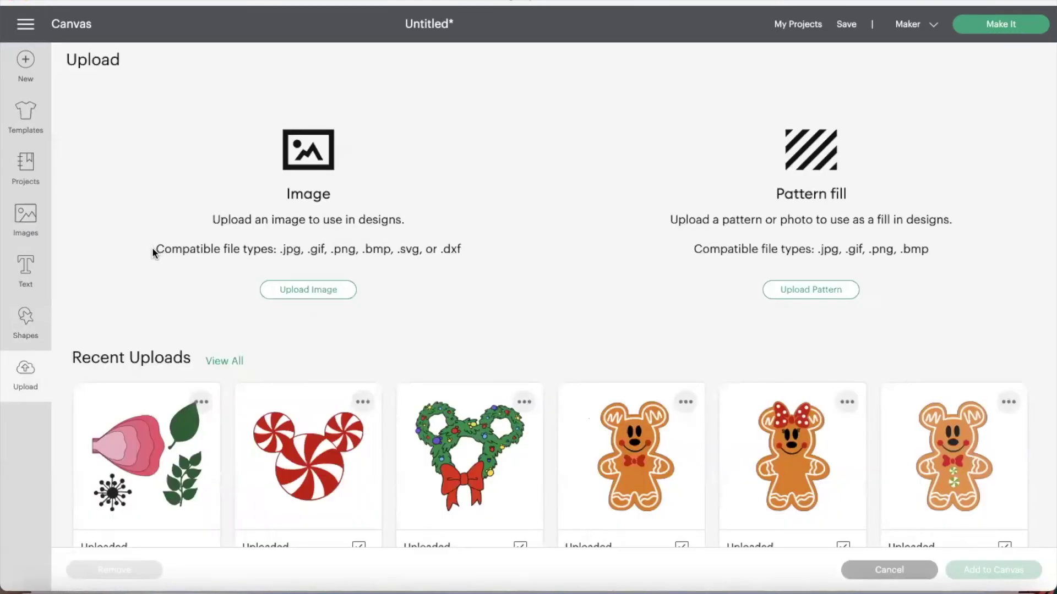
{"action": "left_click_drag", "start_coordinate": [192, 253], "coordinate": [167, 260]}
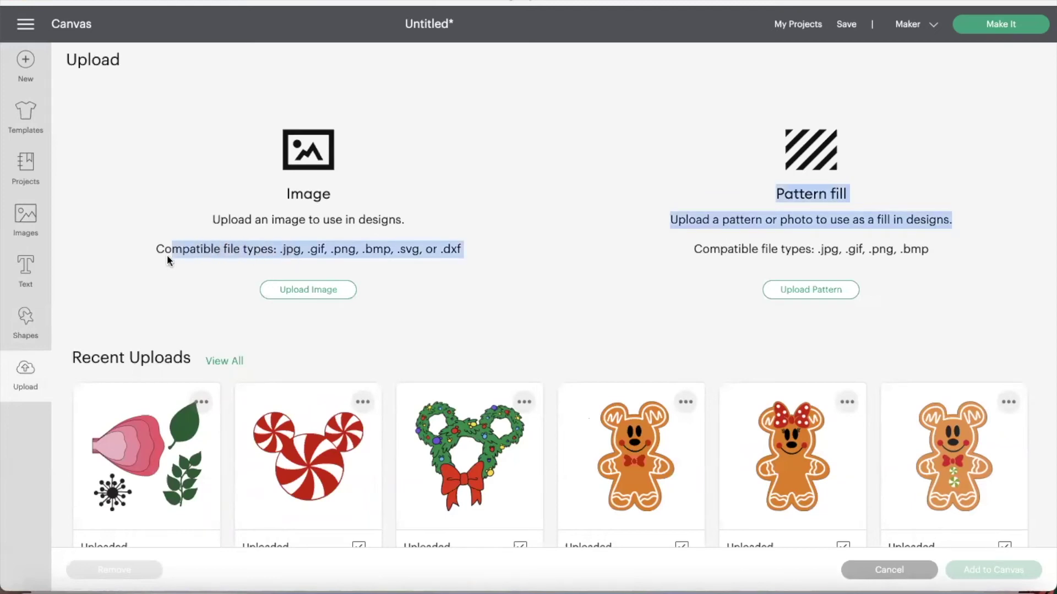
{"action": "left_click", "coordinate": [339, 251]}
{"action": "left_click_drag", "start_coordinate": [460, 248], "coordinate": [318, 251]}
{"action": "left_click", "coordinate": [417, 253]}
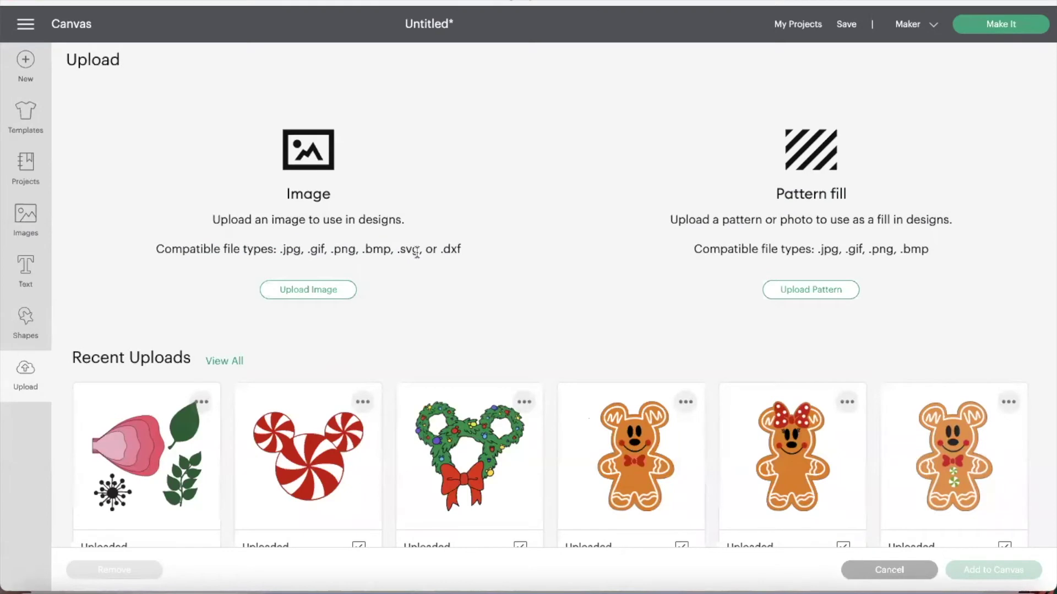
{"action": "left_click", "coordinate": [317, 297]}
{"action": "left_click_drag", "start_coordinate": [820, 251], "coordinate": [936, 259]}
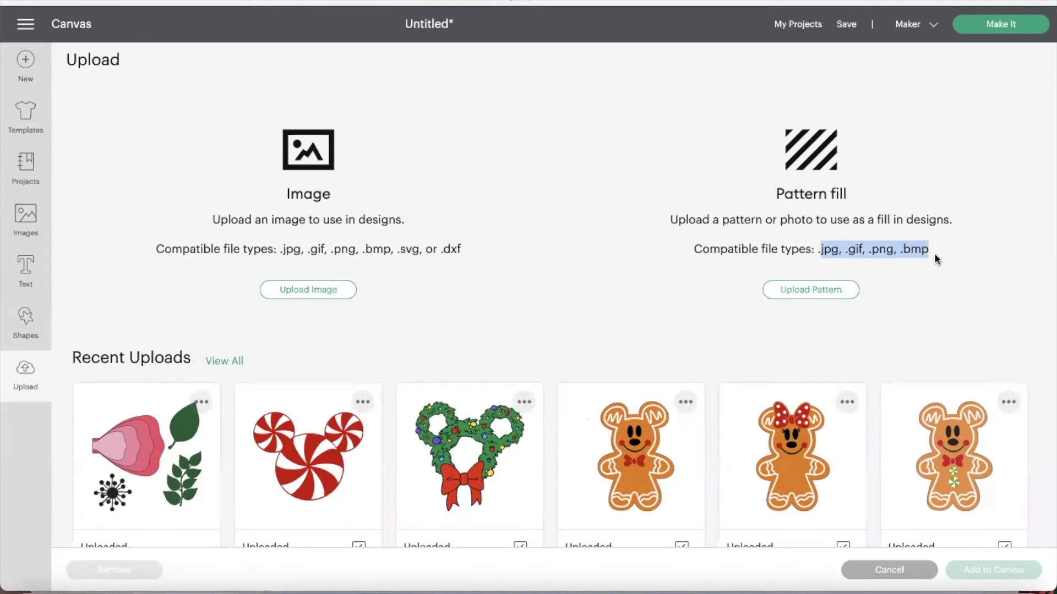
{"action": "left_click", "coordinate": [827, 289]}
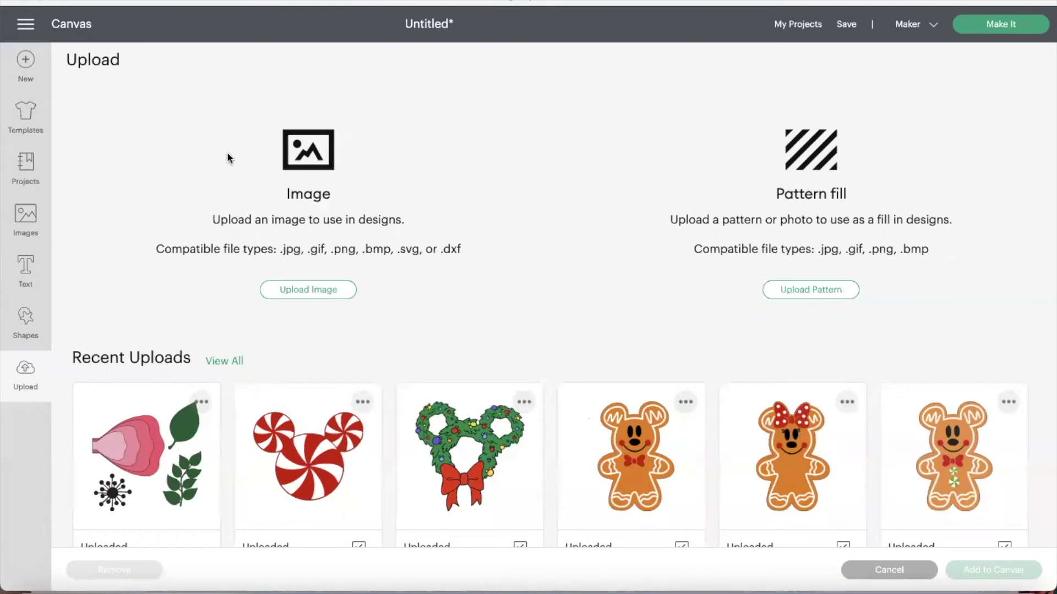
{"action": "left_click", "coordinate": [896, 572]}
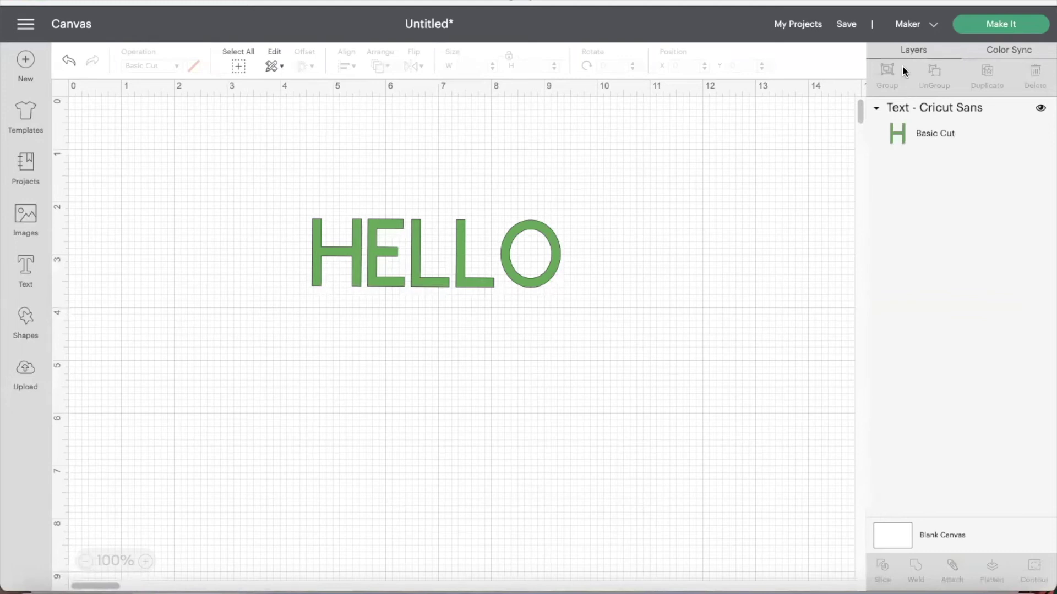
Step: Insert a triangle from the free shapes and set its material color to light pink
{"action": "left_click", "coordinate": [25, 322]}
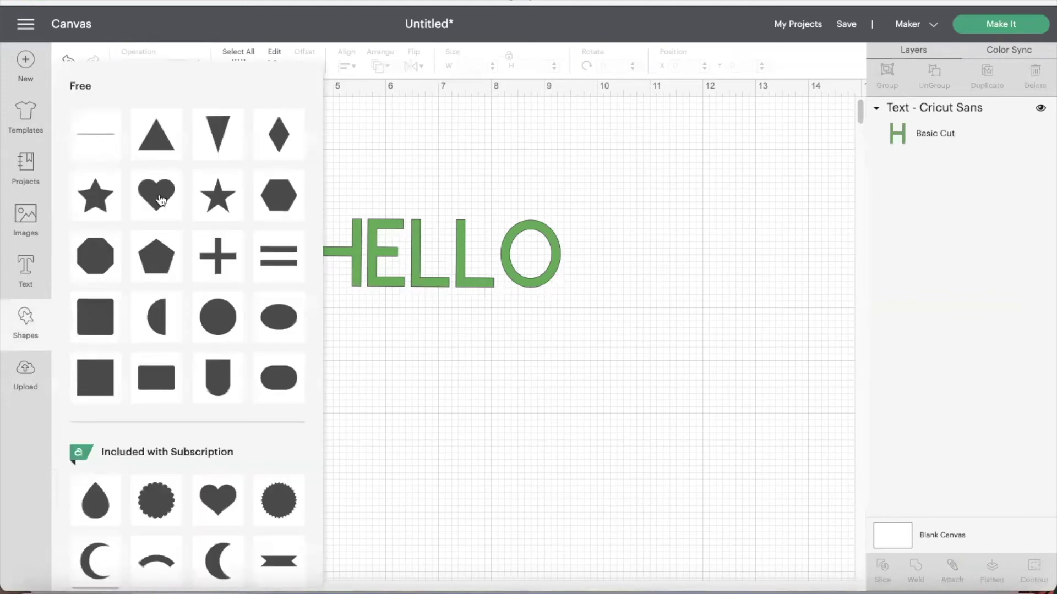
{"action": "left_click", "coordinate": [155, 147]}
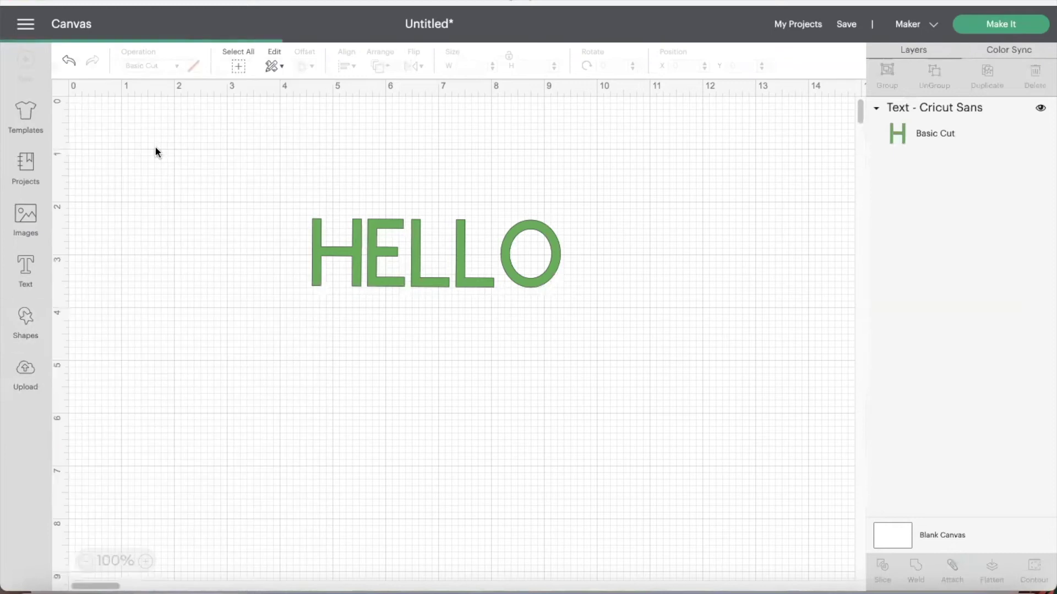
{"action": "left_click", "coordinate": [193, 67]}
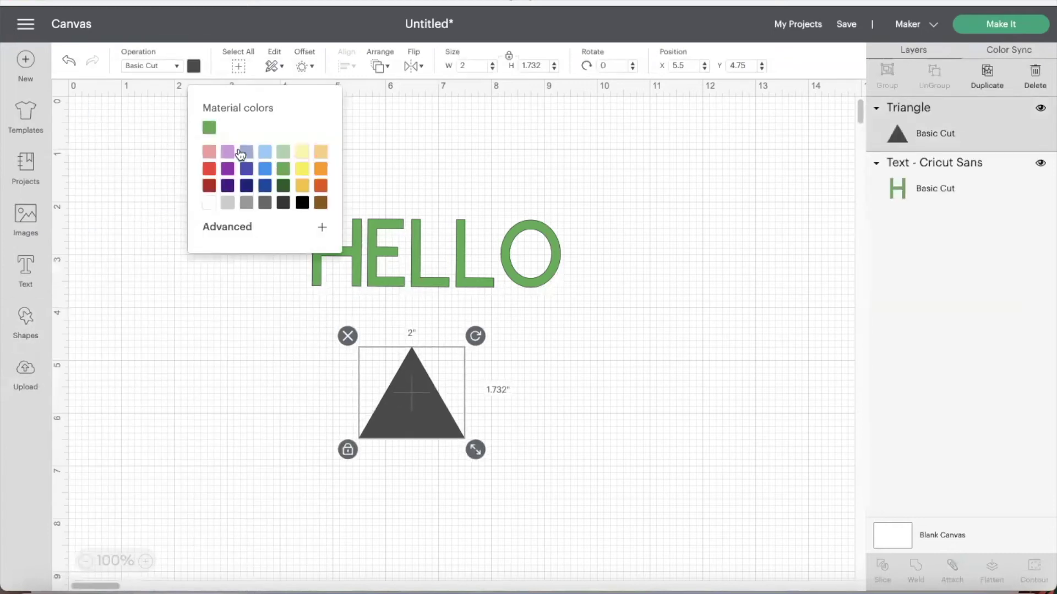
{"action": "left_click", "coordinate": [209, 152]}
Step: Scale the triangle proportionally to about 3.49 by 3.02 in and move it to about X 8.24, Y 3.89
{"action": "left_click_drag", "start_coordinate": [476, 450], "coordinate": [554, 518]}
{"action": "left_click_drag", "start_coordinate": [437, 454], "coordinate": [582, 407]}
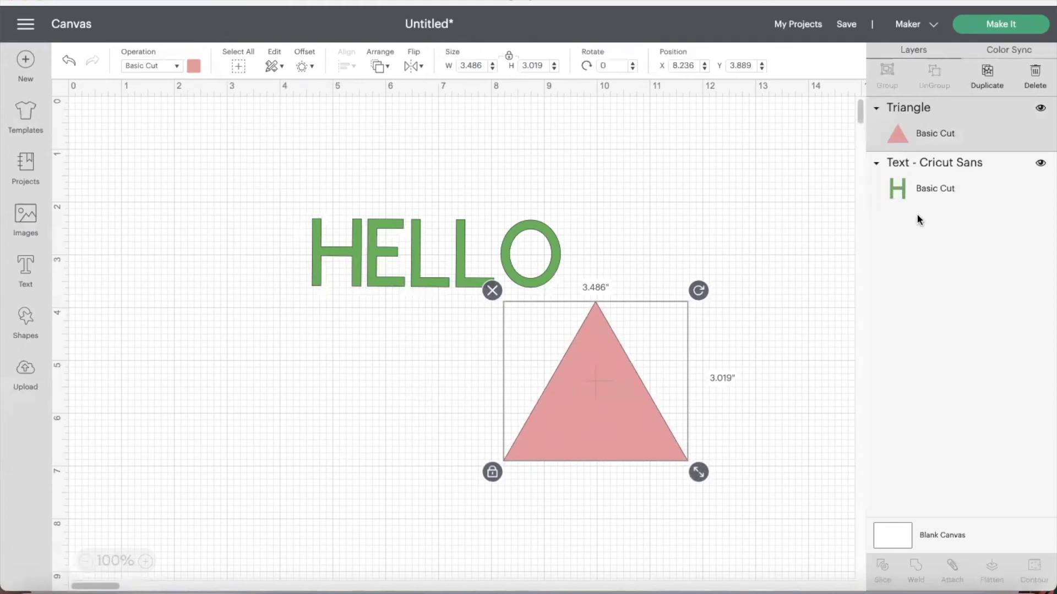
Step: Select the HELLO text layer and the triangle layer alternately to examine the layer list
{"action": "left_click", "coordinate": [917, 189]}
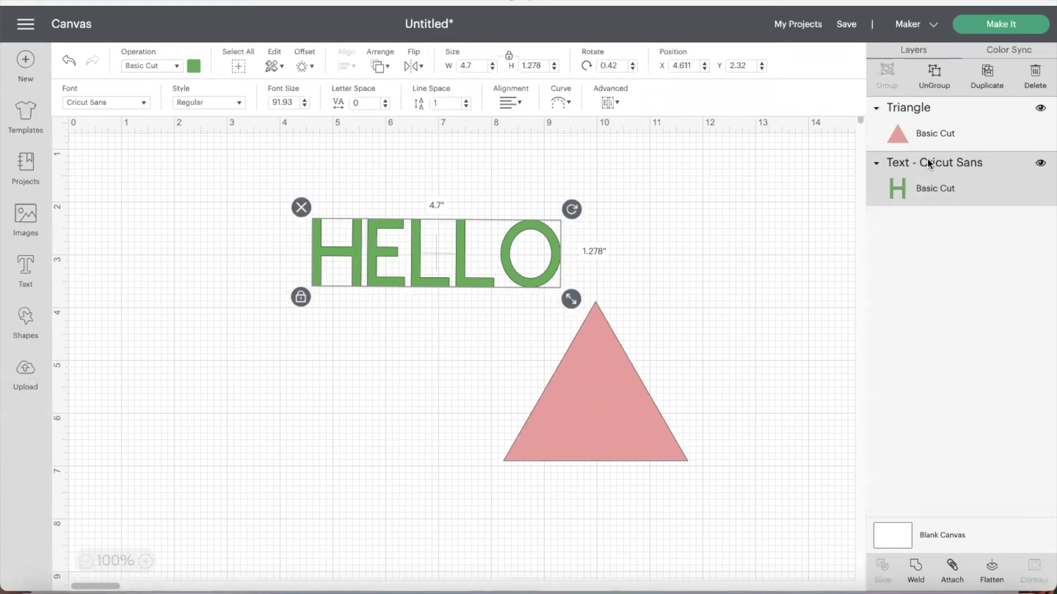
{"action": "left_click", "coordinate": [931, 122]}
{"action": "left_click", "coordinate": [927, 184]}
{"action": "left_click", "coordinate": [929, 122]}
{"action": "left_click", "coordinate": [933, 172]}
Step: Show the color sync view and set the triangle's material color to the same green as HELLO
{"action": "left_click", "coordinate": [1015, 56]}
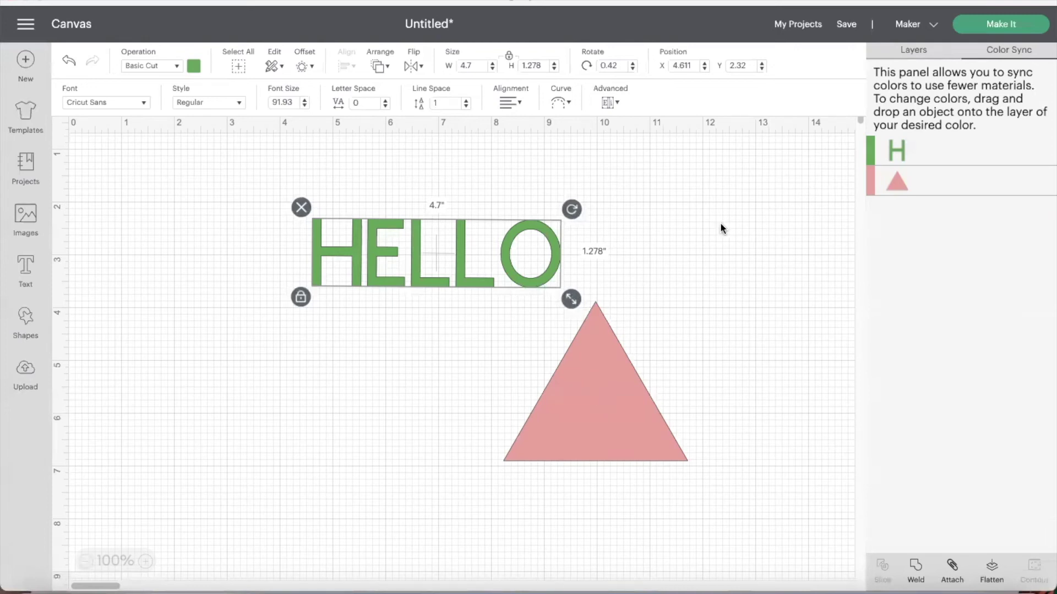
{"action": "left_click", "coordinate": [569, 395]}
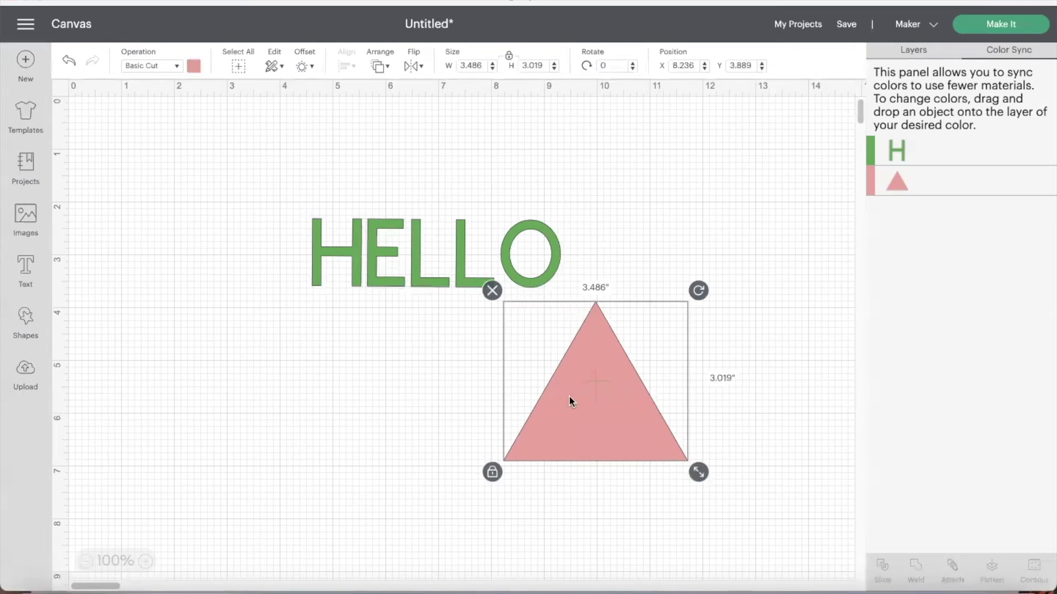
{"action": "left_click", "coordinate": [193, 67]}
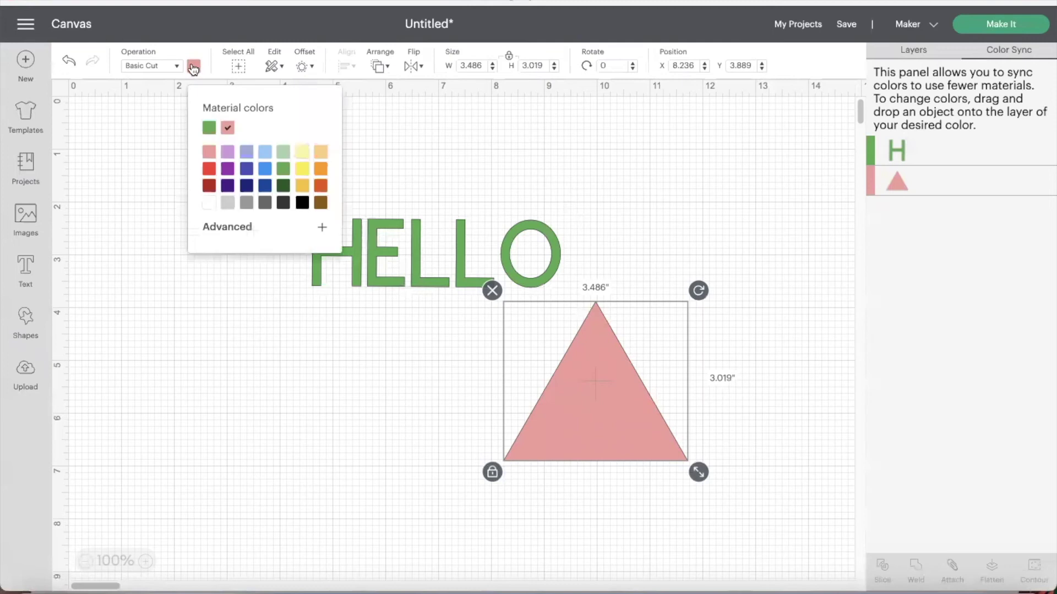
{"action": "left_click", "coordinate": [209, 131]}
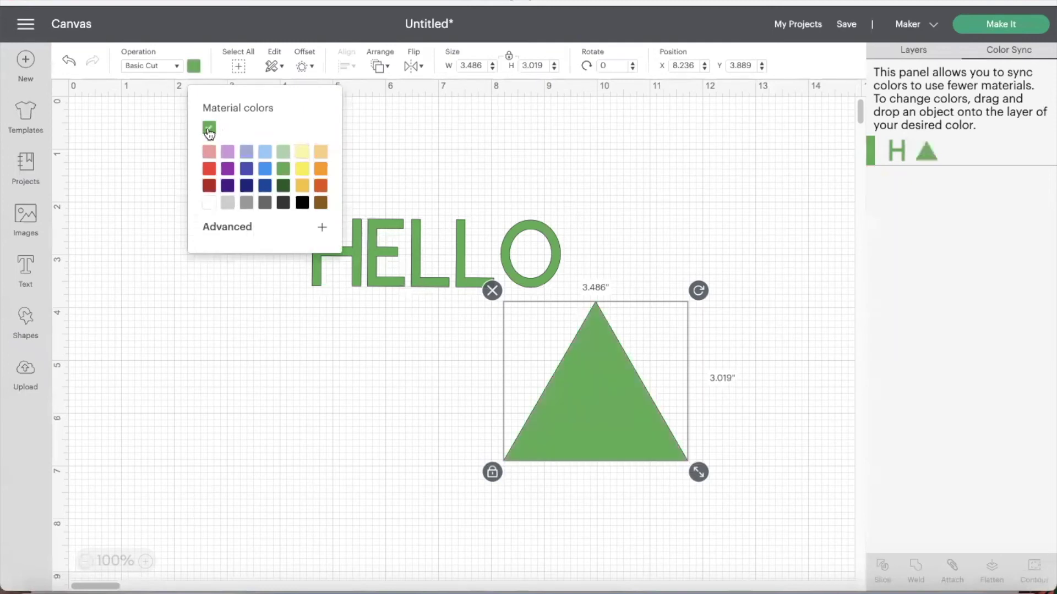
Step: Set the triangle's material color to light pink, and sync it to HELLO's green through the color sync layers
{"action": "left_click", "coordinate": [209, 151]}
{"action": "left_click", "coordinate": [576, 164]}
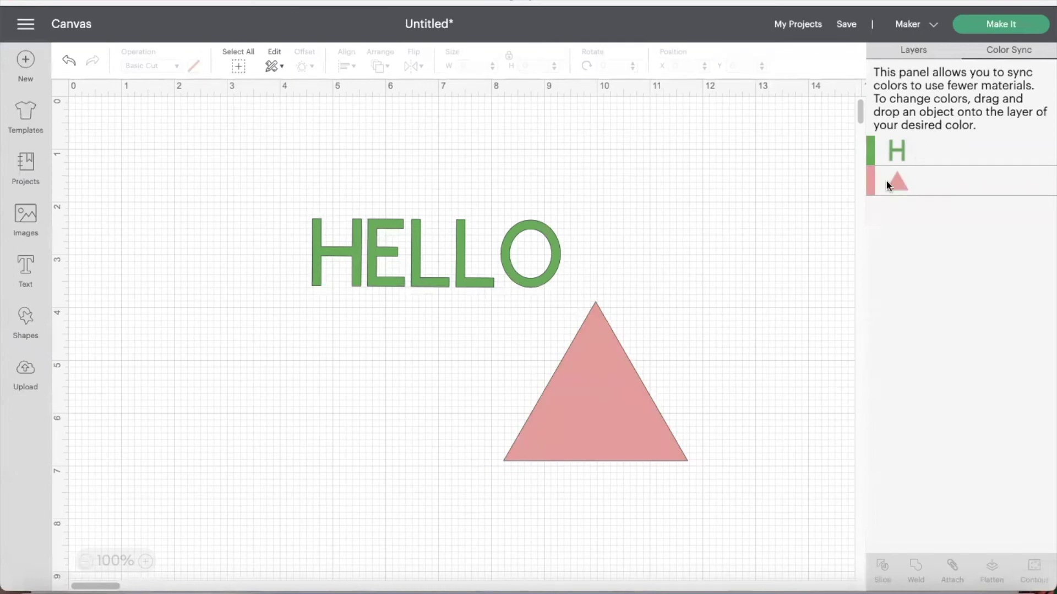
{"action": "left_click_drag", "start_coordinate": [893, 178], "coordinate": [876, 144]}
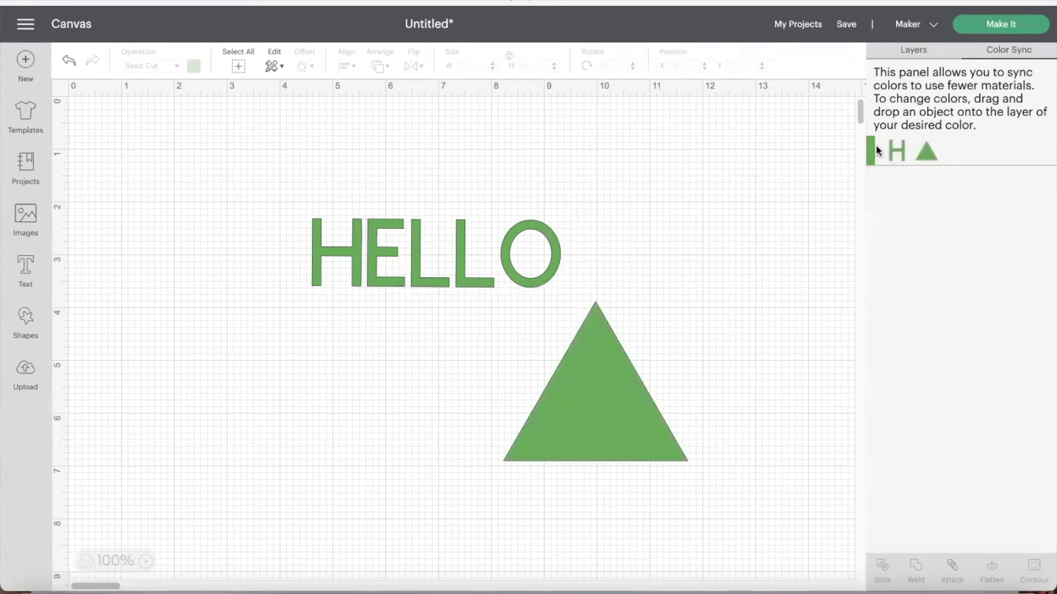
Step: Group the HELLO text with the triangle and move the group to about X 3.96, Y 2.32
{"action": "left_click", "coordinate": [342, 251]}
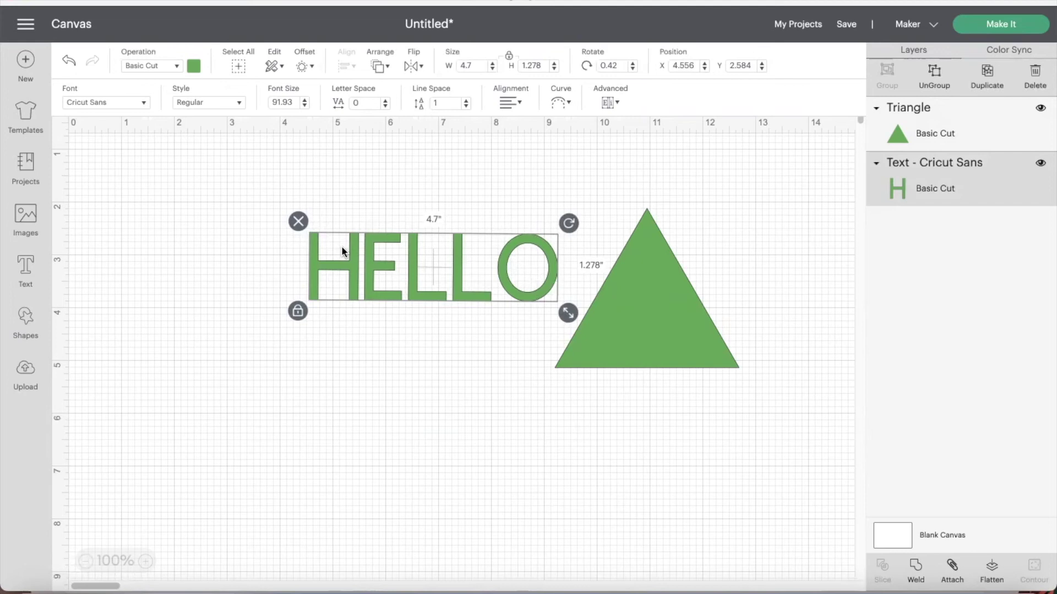
{"action": "left_click_drag", "start_coordinate": [256, 164], "coordinate": [531, 287]}
{"action": "left_click_drag", "start_coordinate": [819, 363], "coordinate": [797, 425]}
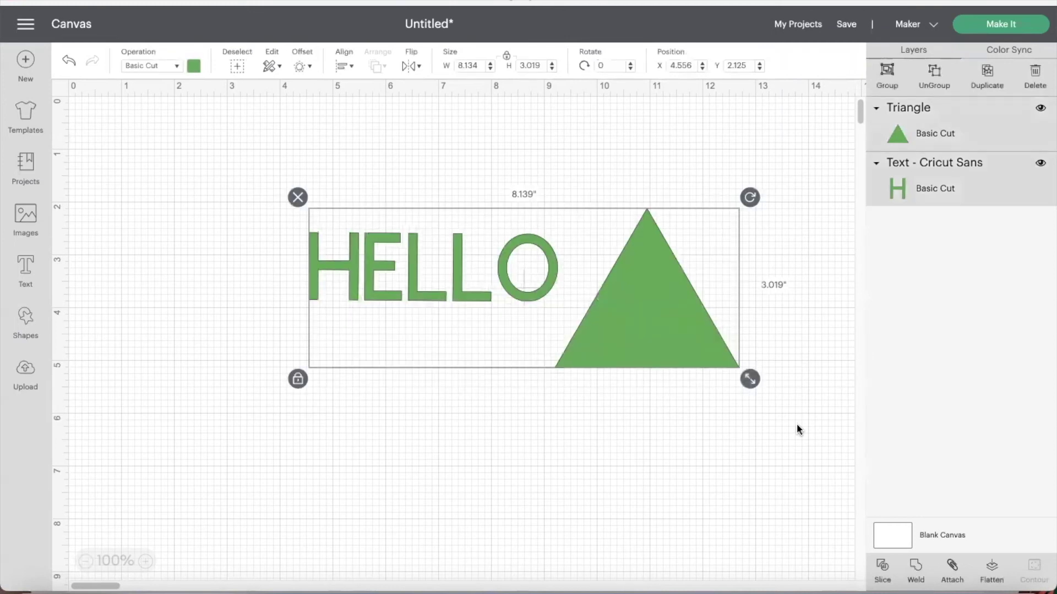
{"action": "left_click", "coordinate": [888, 80]}
{"action": "left_click_drag", "start_coordinate": [646, 327], "coordinate": [613, 331]}
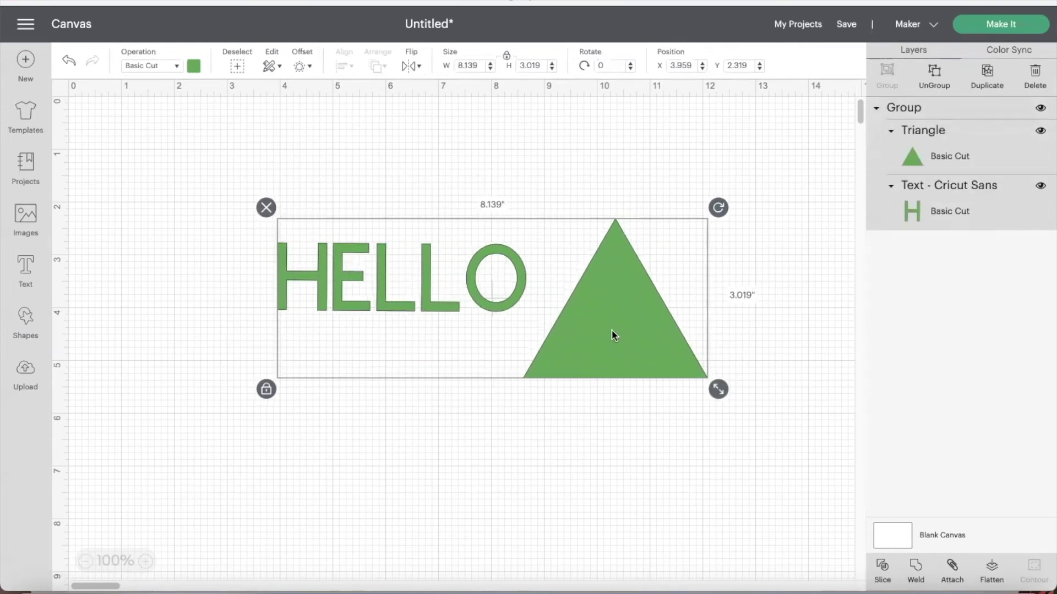
Step: Ungroup the HELLO text and the triangle, and duplicate the triangle
{"action": "left_click", "coordinate": [935, 76]}
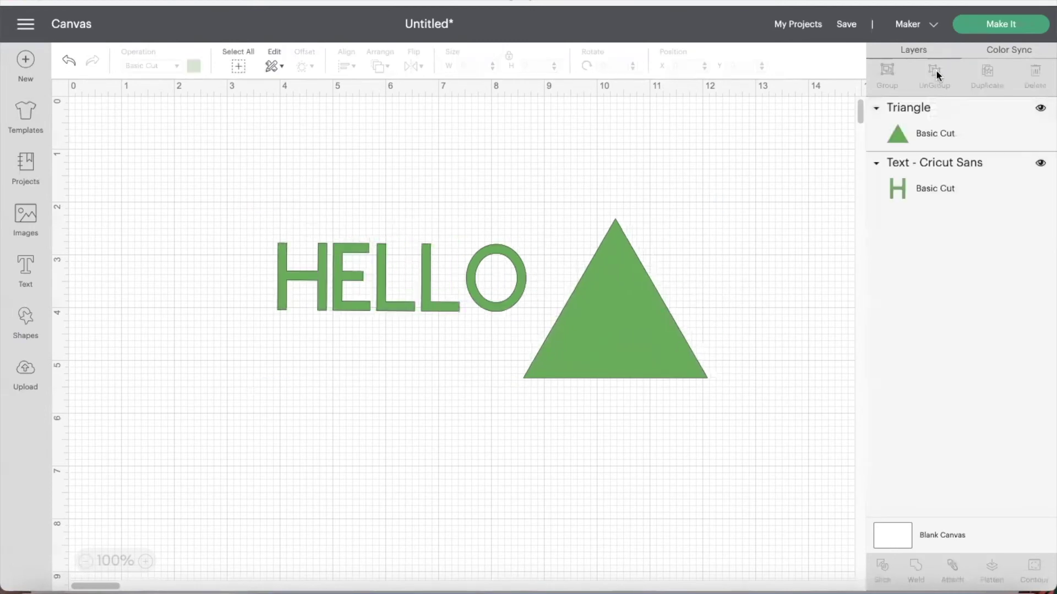
{"action": "left_click", "coordinate": [633, 307]}
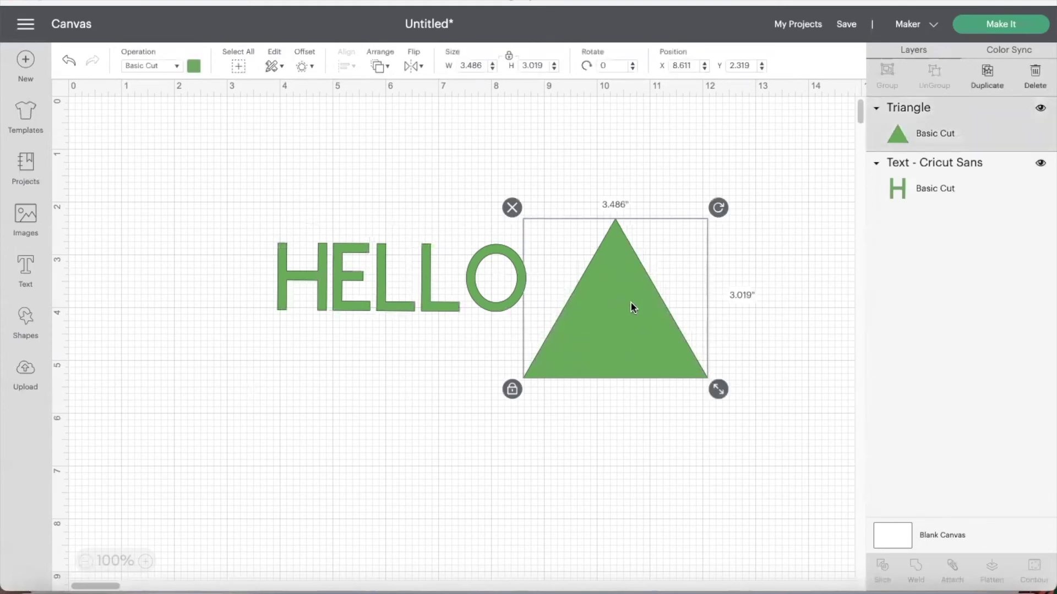
{"action": "left_click", "coordinate": [989, 73]}
Step: Place the star on the triangle at about X 10.25, Y 4.36 and slice the two shapes
{"action": "left_click_drag", "start_coordinate": [672, 303], "coordinate": [667, 406]}
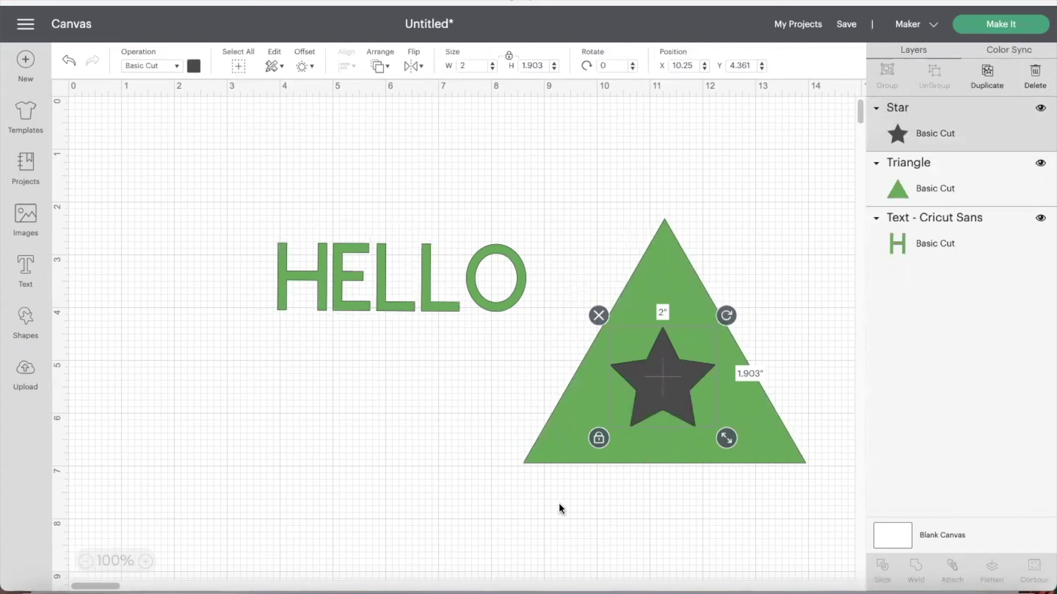
{"action": "left_click_drag", "start_coordinate": [538, 514], "coordinate": [758, 253]}
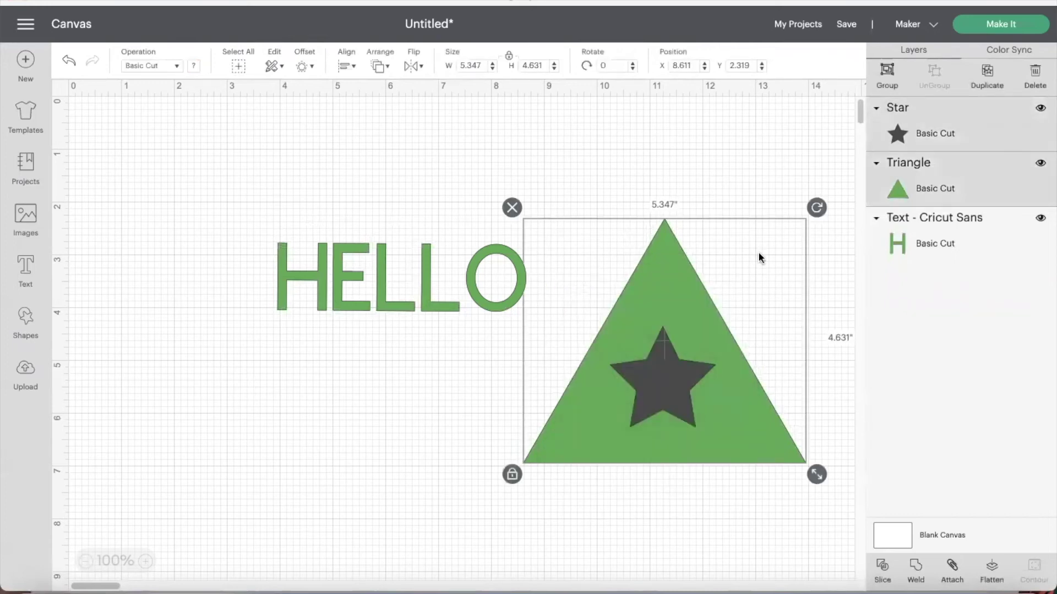
{"action": "left_click", "coordinate": [882, 572]}
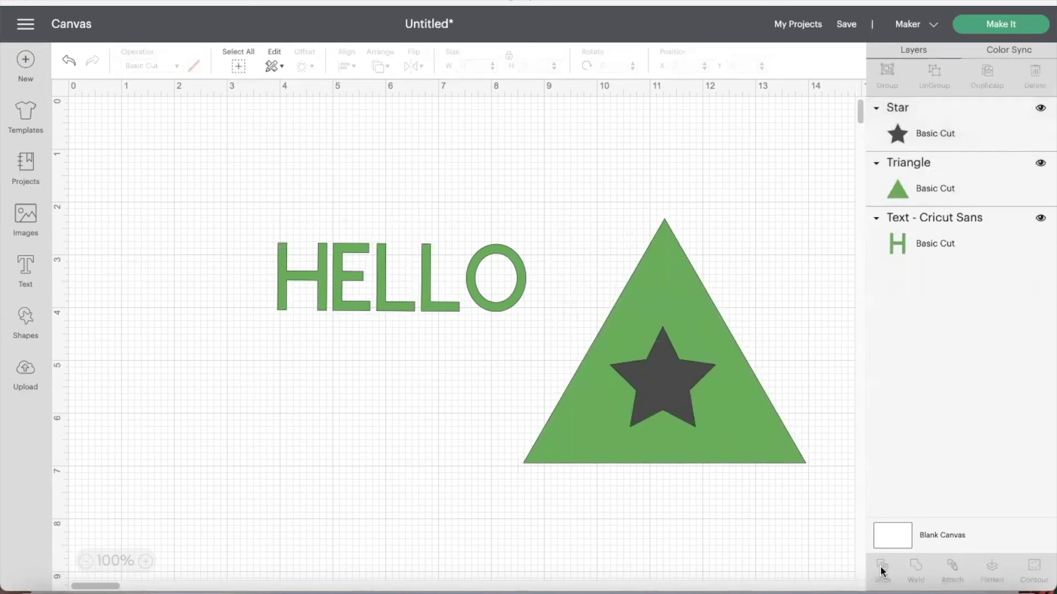
Step: Pull both sliced stars away from the triangle and move the star-cut triangle to about X 8.04, Y 1.64
{"action": "left_click", "coordinate": [672, 386]}
{"action": "left_click_drag", "start_coordinate": [672, 386], "coordinate": [376, 390]}
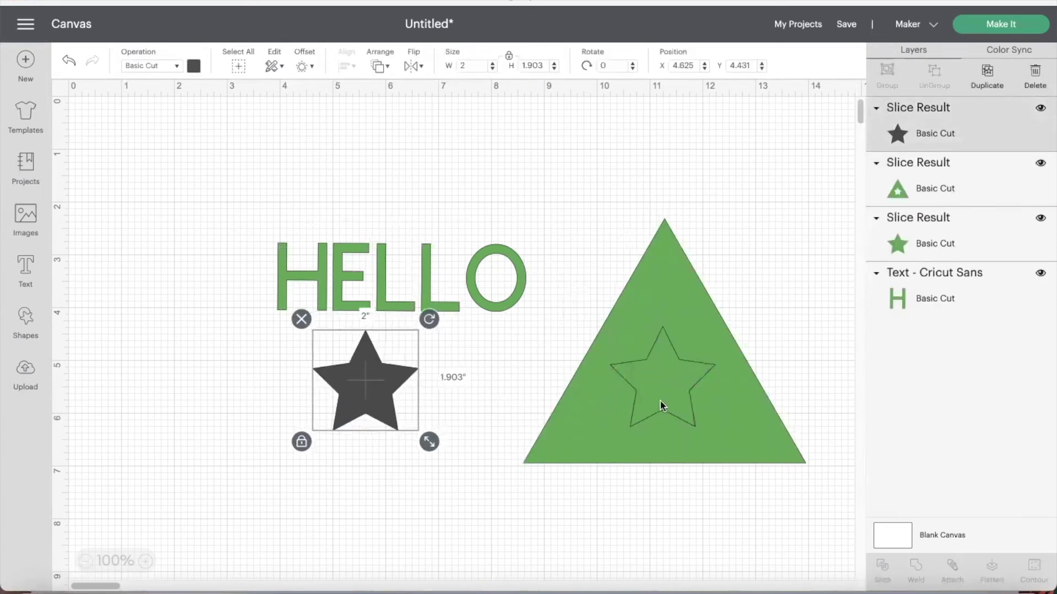
{"action": "left_click", "coordinate": [654, 375]}
{"action": "left_click_drag", "start_coordinate": [654, 375], "coordinate": [762, 388]}
{"action": "left_click_drag", "start_coordinate": [656, 379], "coordinate": [481, 385]}
{"action": "left_click", "coordinate": [618, 371]}
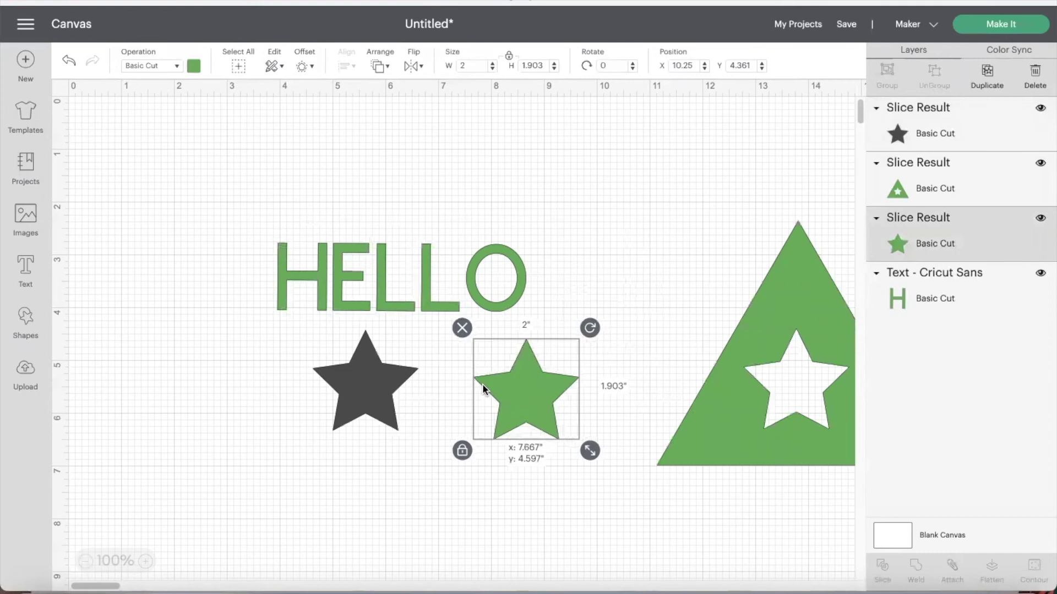
{"action": "left_click_drag", "start_coordinate": [731, 439], "coordinate": [629, 441]}
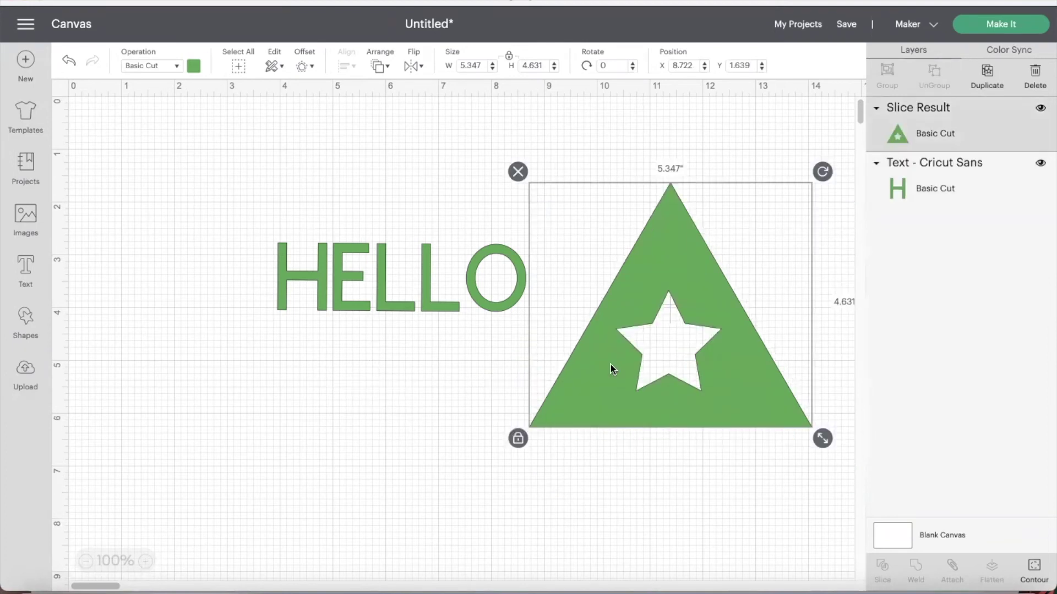
{"action": "left_click_drag", "start_coordinate": [613, 367], "coordinate": [573, 367]}
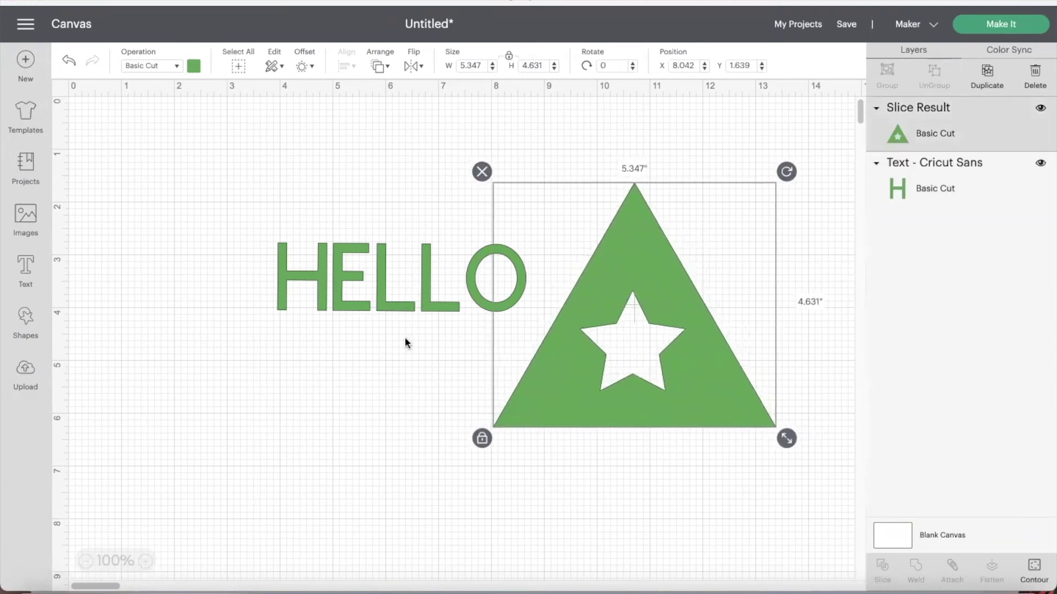
Step: Insert another triangle from the free shapes and set its material color to light pink
{"action": "left_click", "coordinate": [25, 324]}
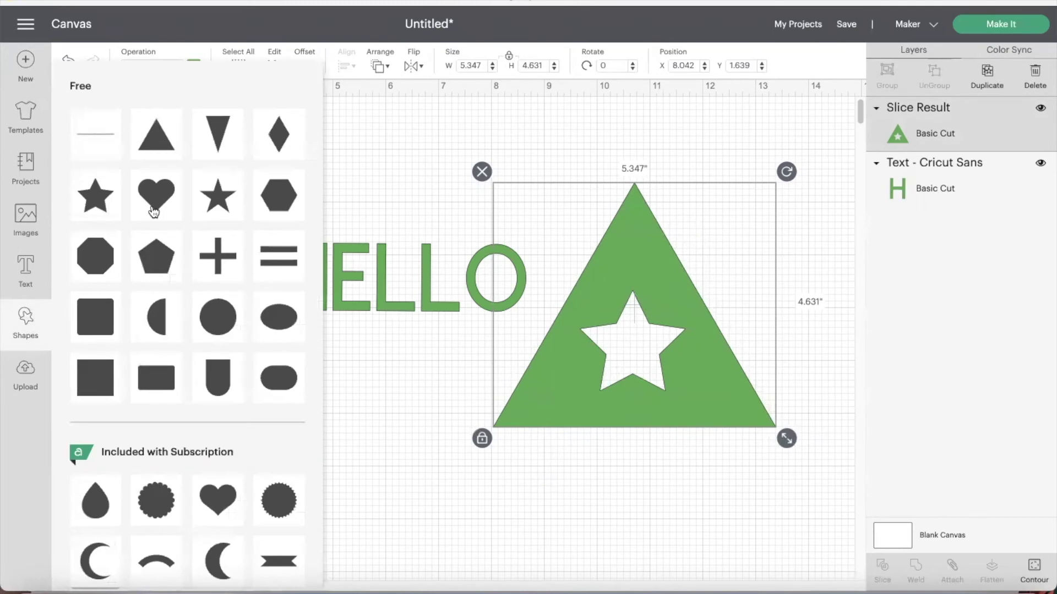
{"action": "left_click", "coordinate": [157, 140]}
{"action": "left_click", "coordinate": [196, 68]}
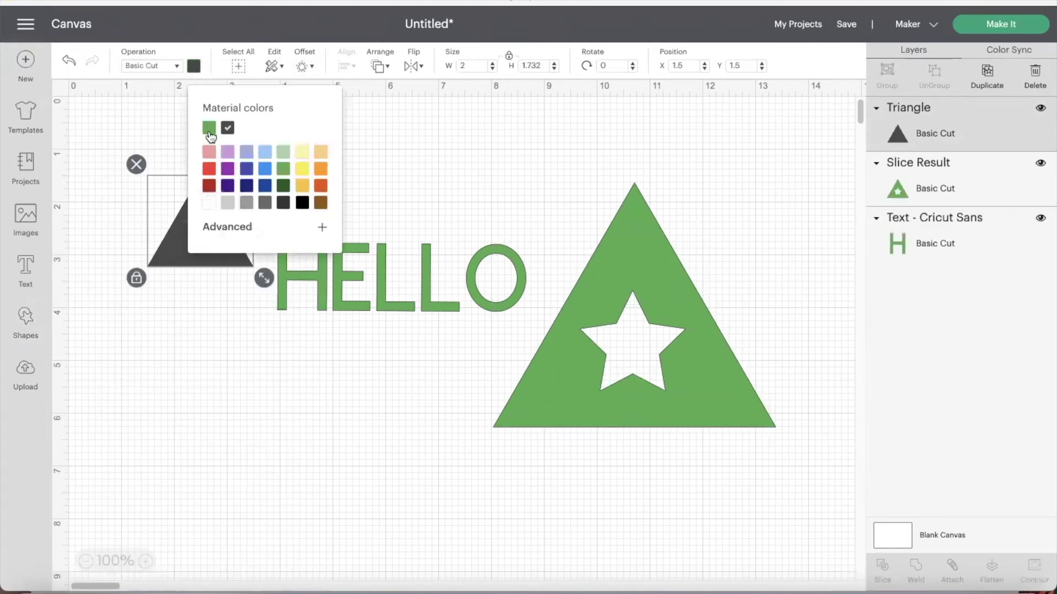
{"action": "left_click", "coordinate": [208, 151]}
Step: Enlarge the pink triangle to about 4.78 by 4.14 in and overlap it with the green one at about X 11.89, Y 2.13
{"action": "left_click_drag", "start_coordinate": [189, 249], "coordinate": [753, 348]}
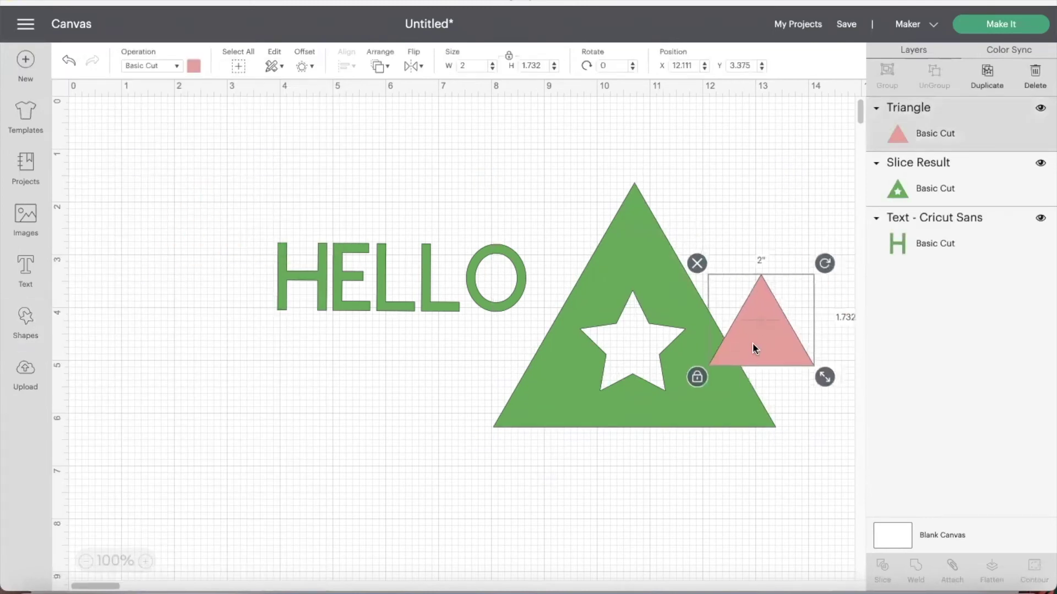
{"action": "scroll", "coordinate": [752, 343], "scroll_direction": "right", "scroll_amount": 10}
{"action": "left_click_drag", "start_coordinate": [450, 359], "coordinate": [600, 545]}
{"action": "left_click_drag", "start_coordinate": [469, 386], "coordinate": [457, 316]}
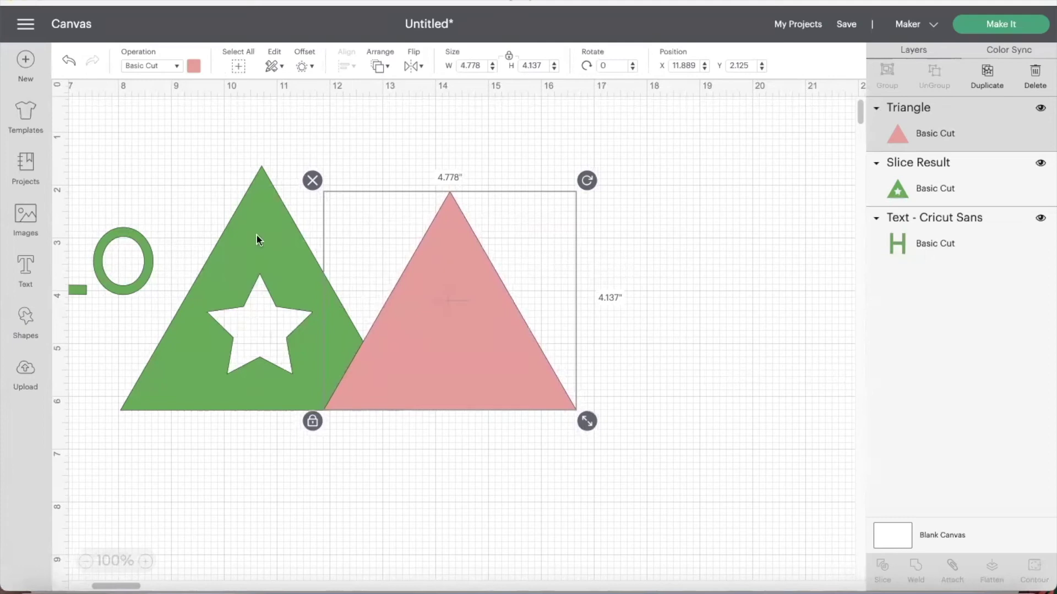
Step: Weld the pink triangle to the star-cut triangle and move the combined shape to about X 10.90, Y 1.64
{"action": "left_click_drag", "start_coordinate": [193, 508], "coordinate": [411, 335]}
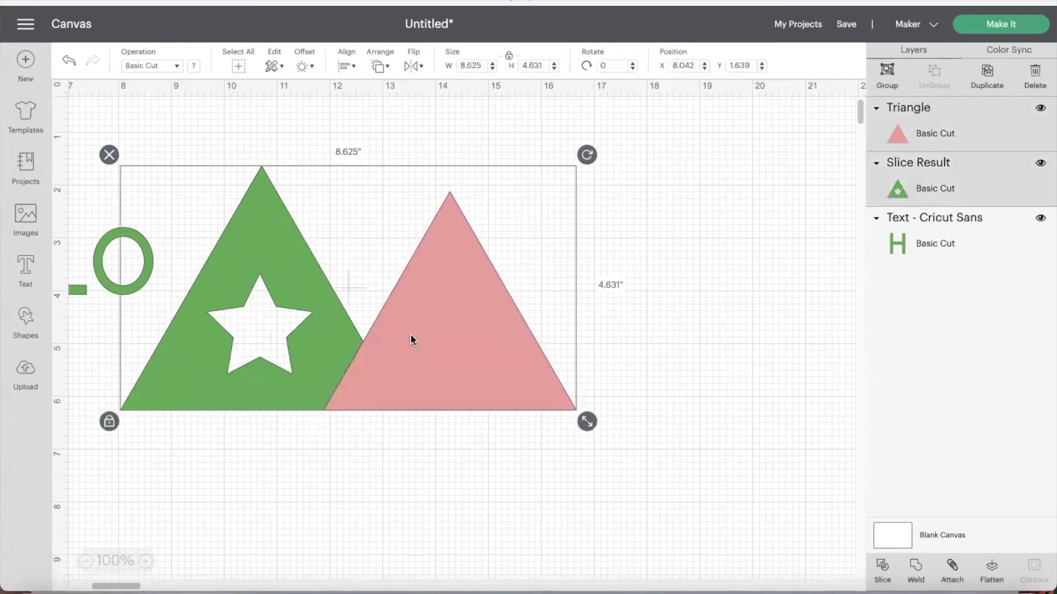
{"action": "left_click", "coordinate": [916, 570]}
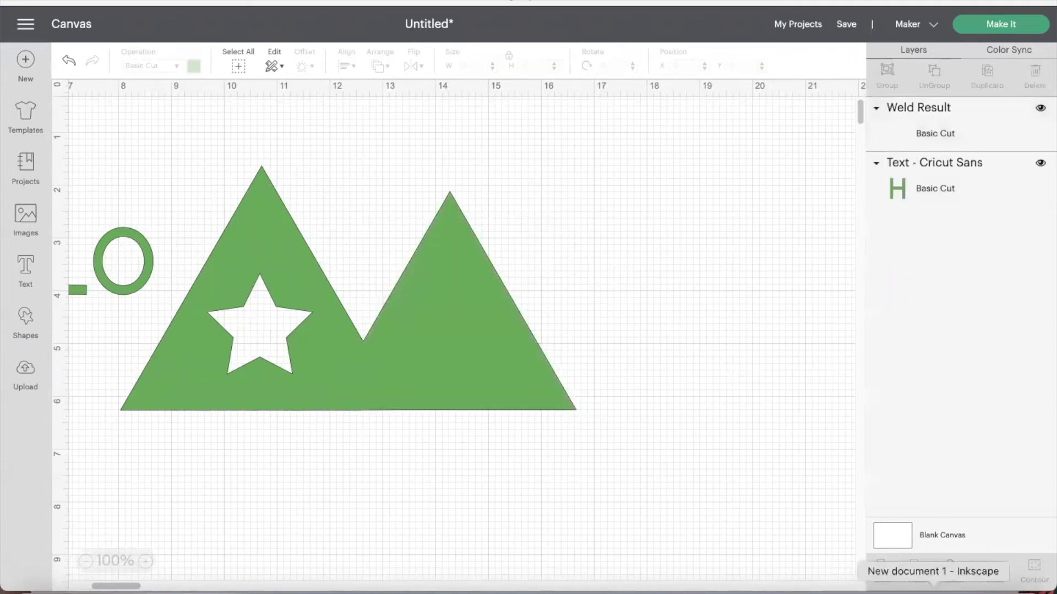
{"action": "left_click_drag", "start_coordinate": [517, 392], "coordinate": [627, 385]}
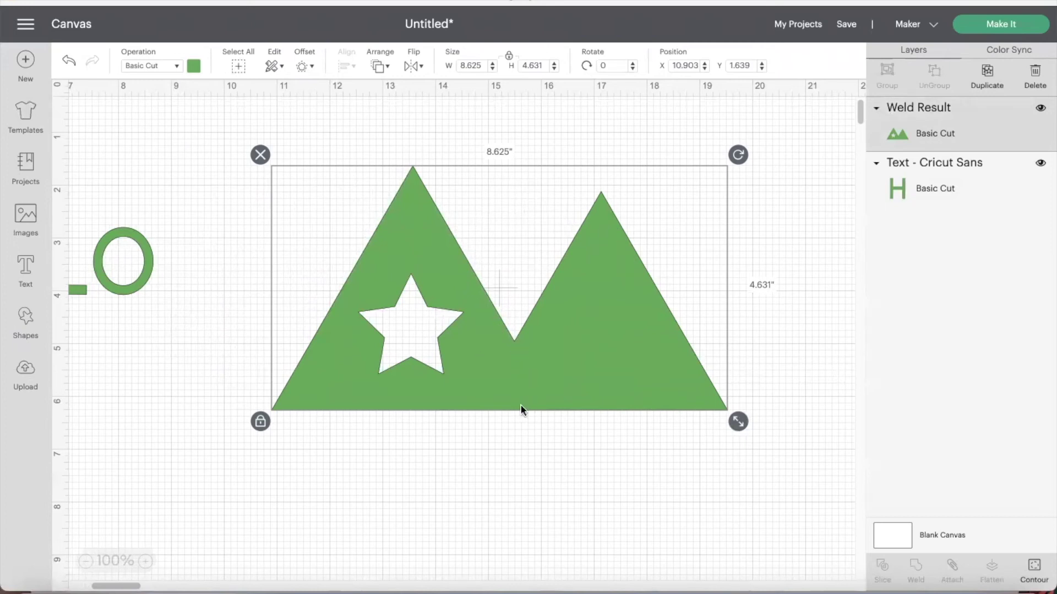
Step: Undo the move and the weld, and move the pink triangle aside to about X 16.64, Y 3.17
{"action": "left_click", "coordinate": [69, 65]}
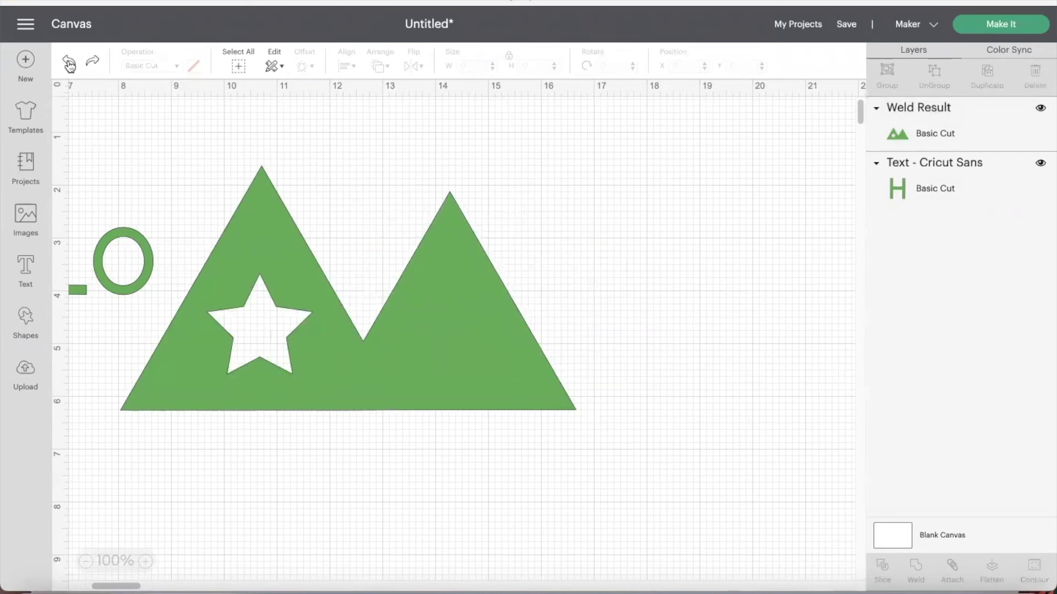
{"action": "left_click", "coordinate": [69, 65]}
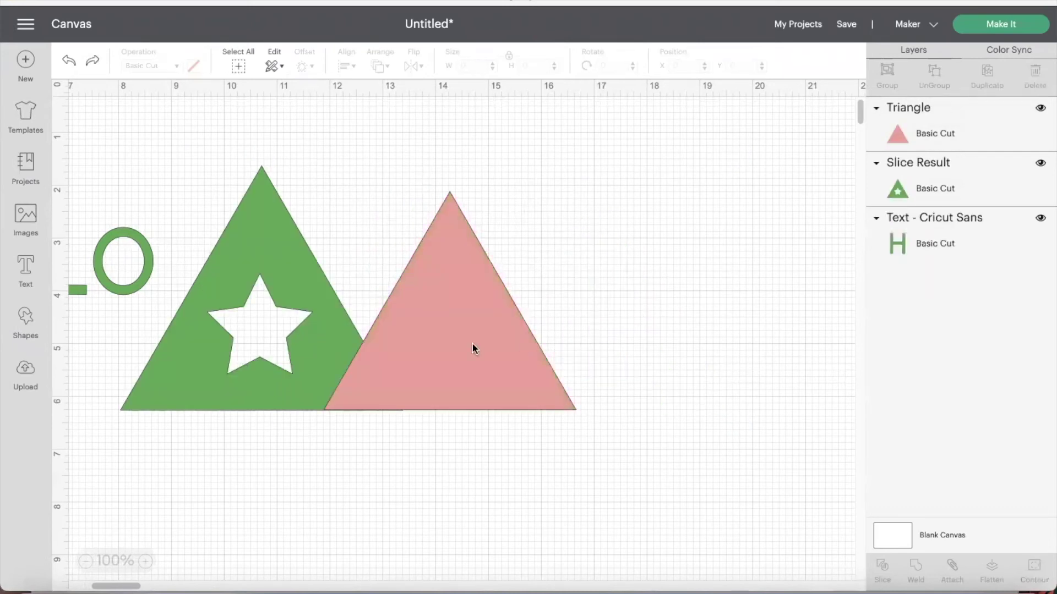
{"action": "left_click_drag", "start_coordinate": [472, 344], "coordinate": [616, 357]}
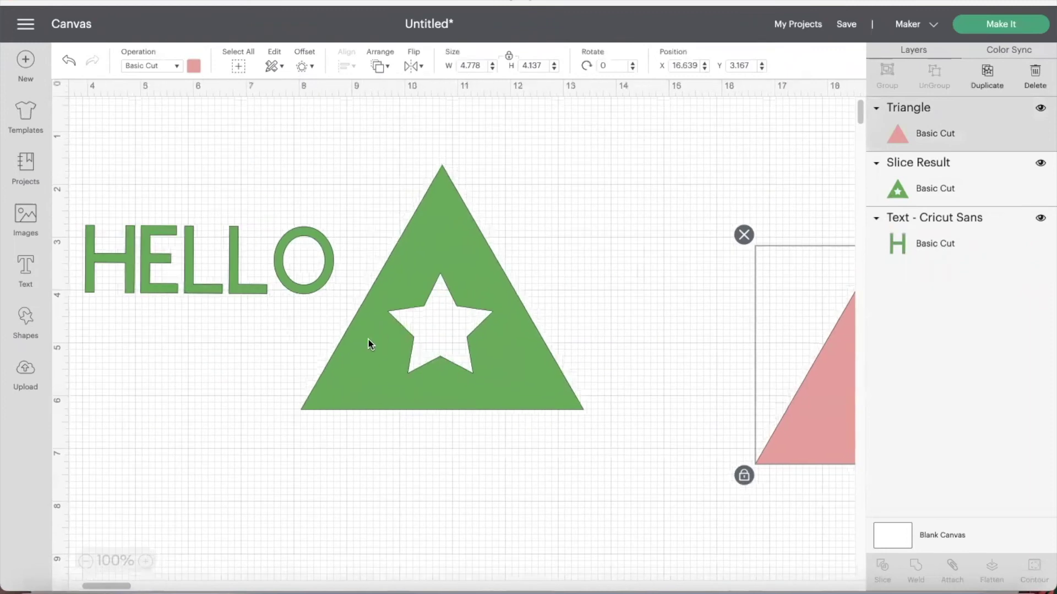
Step: Arrange the star-cut triangle directly beneath the HELLO text, with HELLO at about X 3.82, Y 2.79
{"action": "left_click_drag", "start_coordinate": [367, 338], "coordinate": [137, 477]}
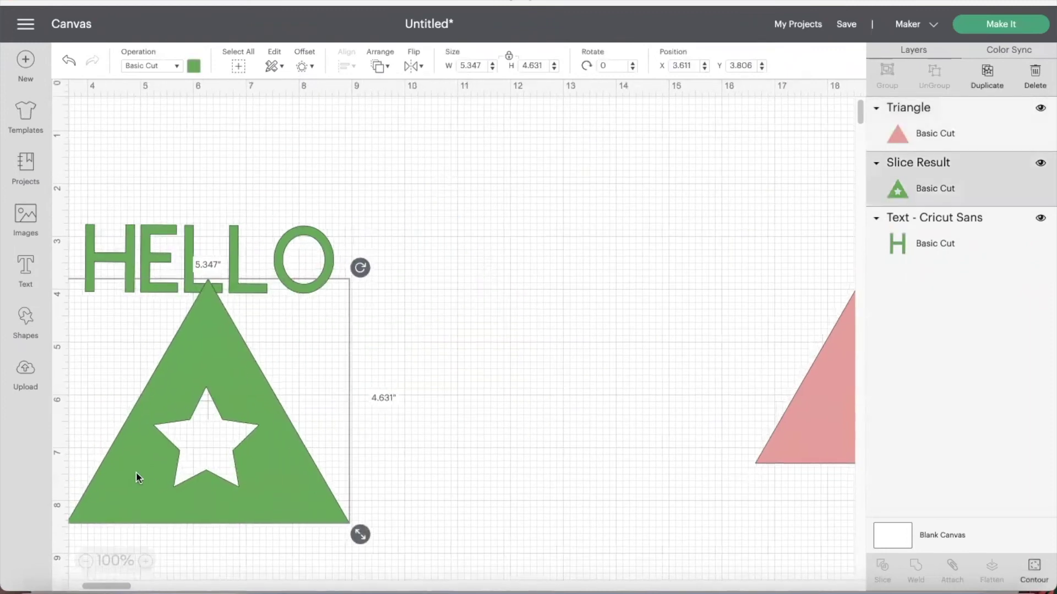
{"action": "scroll", "coordinate": [138, 477], "scroll_direction": "left", "scroll_amount": 5}
{"action": "scroll", "coordinate": [138, 476], "scroll_direction": "down", "scroll_amount": 2}
{"action": "left_click_drag", "start_coordinate": [263, 414], "coordinate": [246, 435]}
{"action": "left_click_drag", "start_coordinate": [250, 207], "coordinate": [242, 206]}
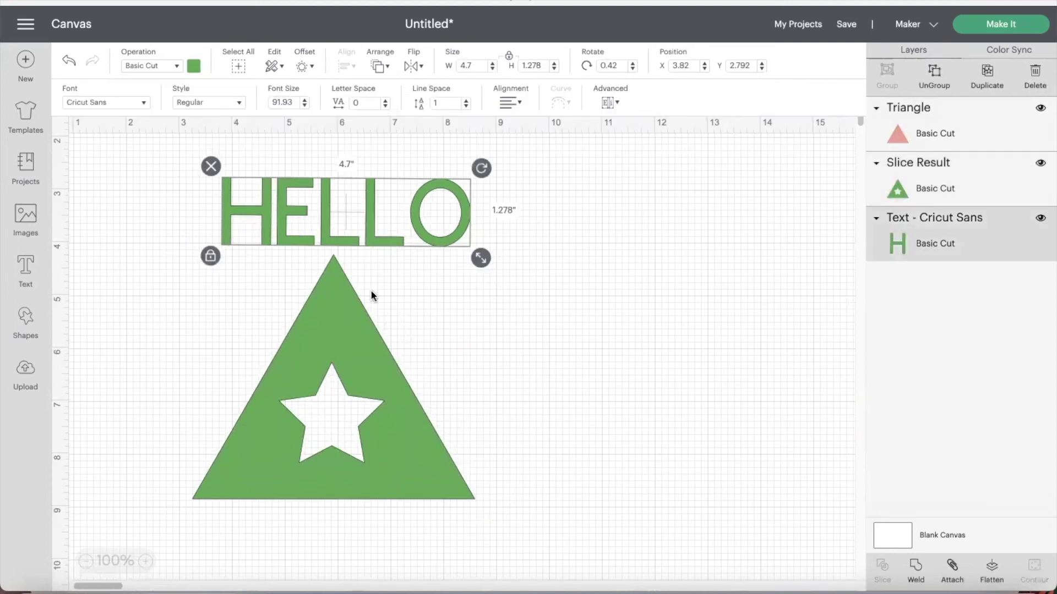
{"action": "left_click_drag", "start_coordinate": [354, 313], "coordinate": [352, 306]}
{"action": "left_click", "coordinate": [151, 130]}
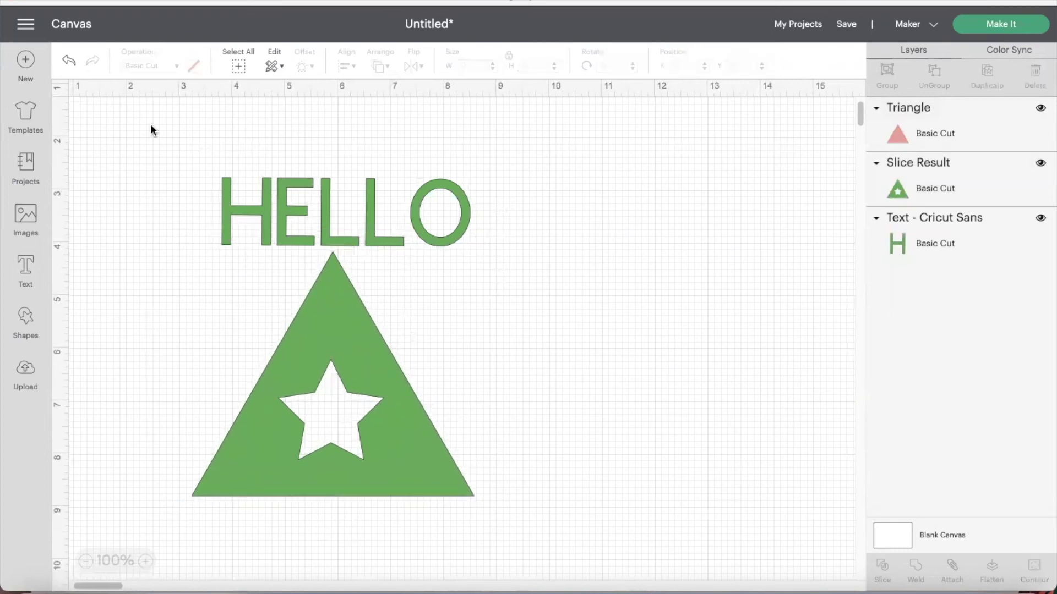
Step: Attach the HELLO text to the star-cut triangle and move the attached design to about X 4.88, Y 2.51
{"action": "left_click_drag", "start_coordinate": [137, 120], "coordinate": [561, 520]}
{"action": "left_click", "coordinate": [953, 573]}
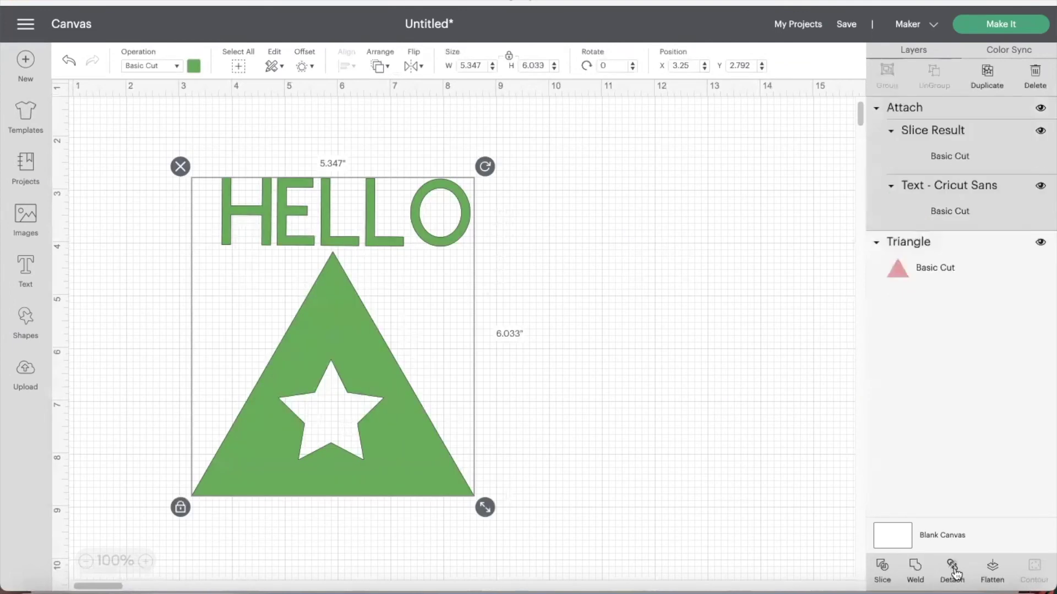
{"action": "left_click_drag", "start_coordinate": [408, 452], "coordinate": [493, 438]}
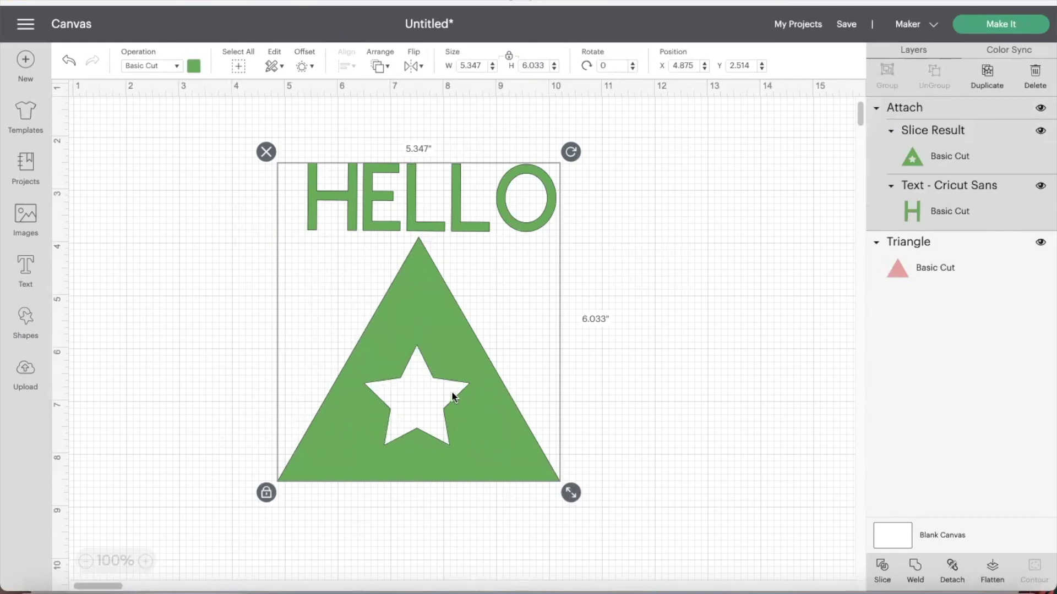
{"action": "scroll", "coordinate": [419, 172], "scroll_direction": "down", "scroll_amount": 1}
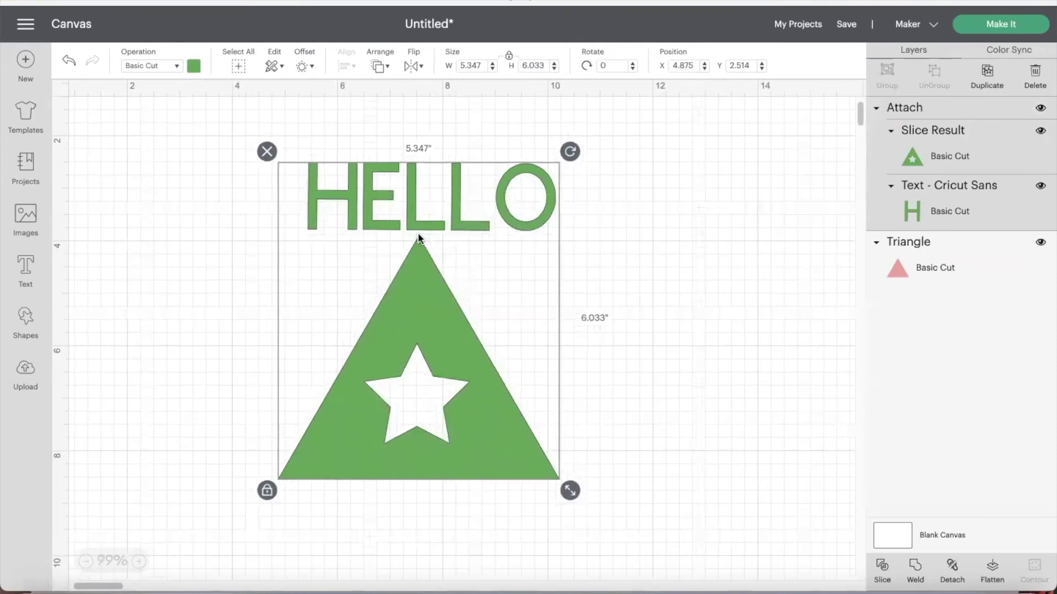
Step: Detach HELLO from the star-cut triangle and move them apart, placing HELLO at about X 2.93, Y 3.96
{"action": "left_click", "coordinate": [953, 573]}
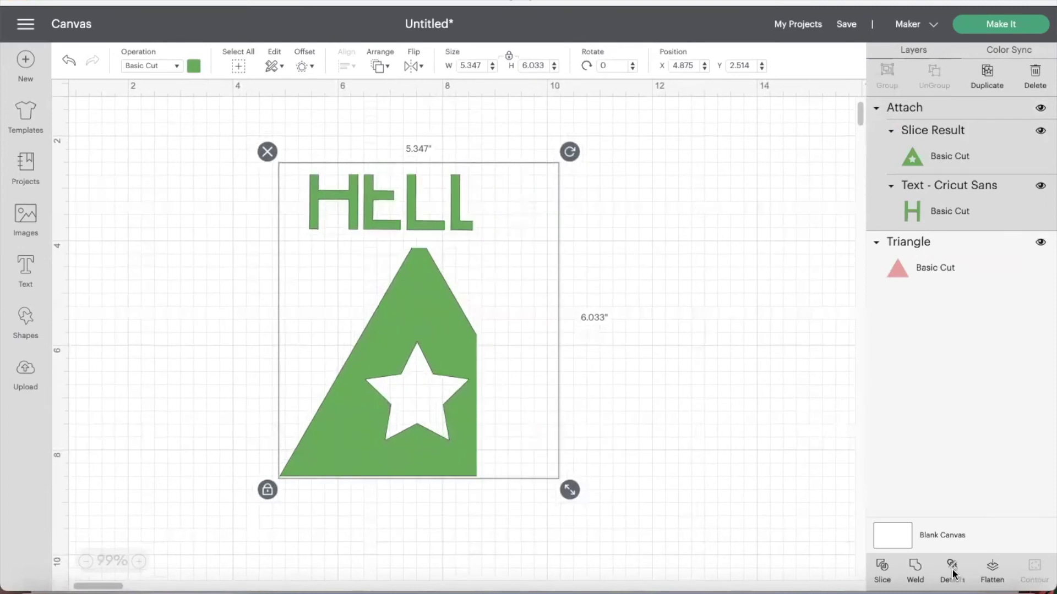
{"action": "left_click", "coordinate": [500, 269]}
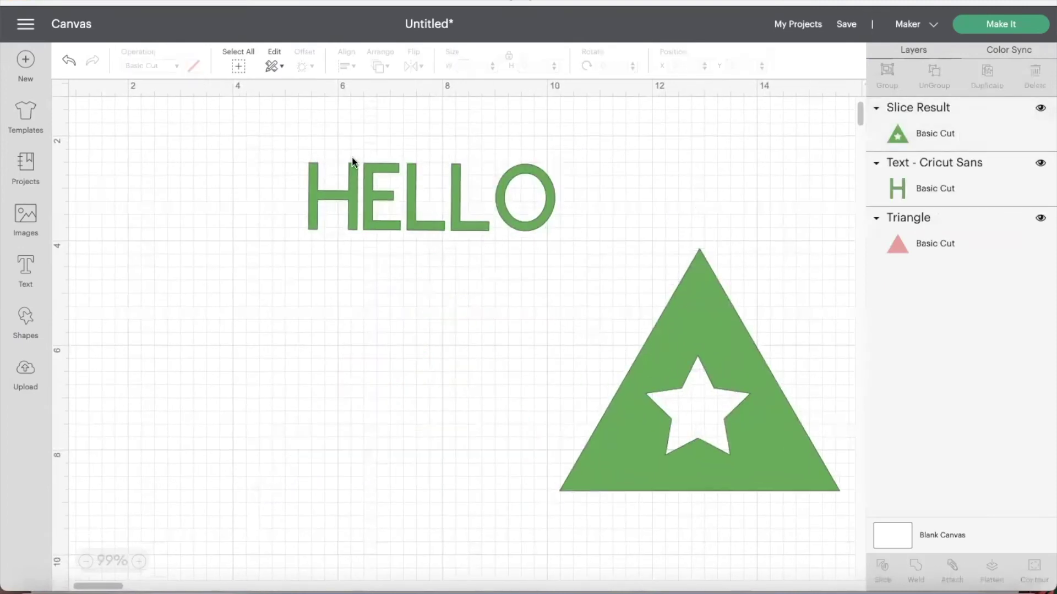
{"action": "left_click_drag", "start_coordinate": [353, 170], "coordinate": [221, 248]}
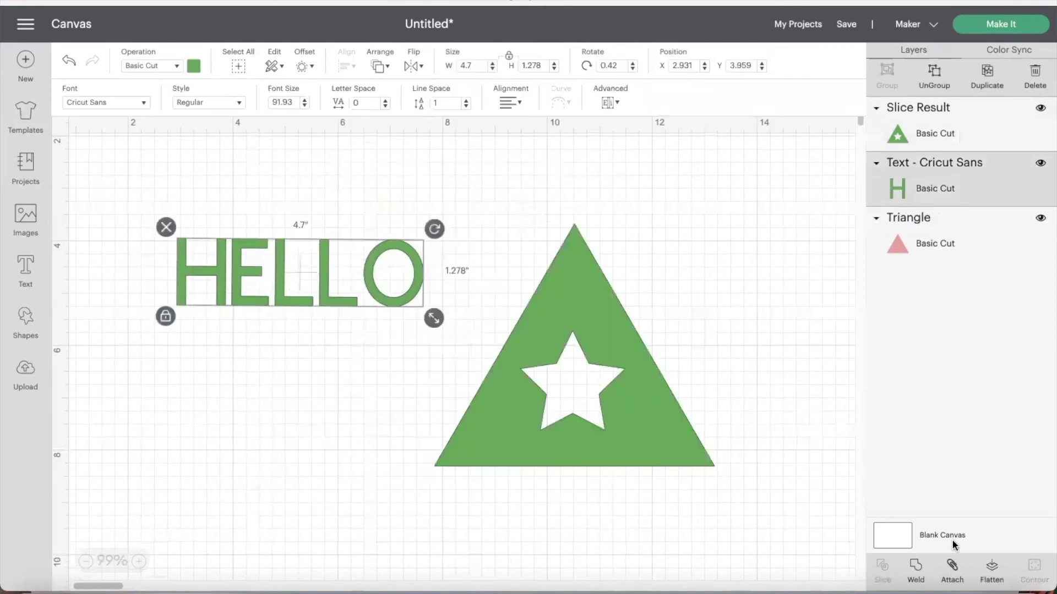
Step: Flatten the HELLO text and apply a 0.25 in offset with rounded corners and welded offsets
{"action": "left_click", "coordinate": [992, 576]}
{"action": "left_click", "coordinate": [302, 66]}
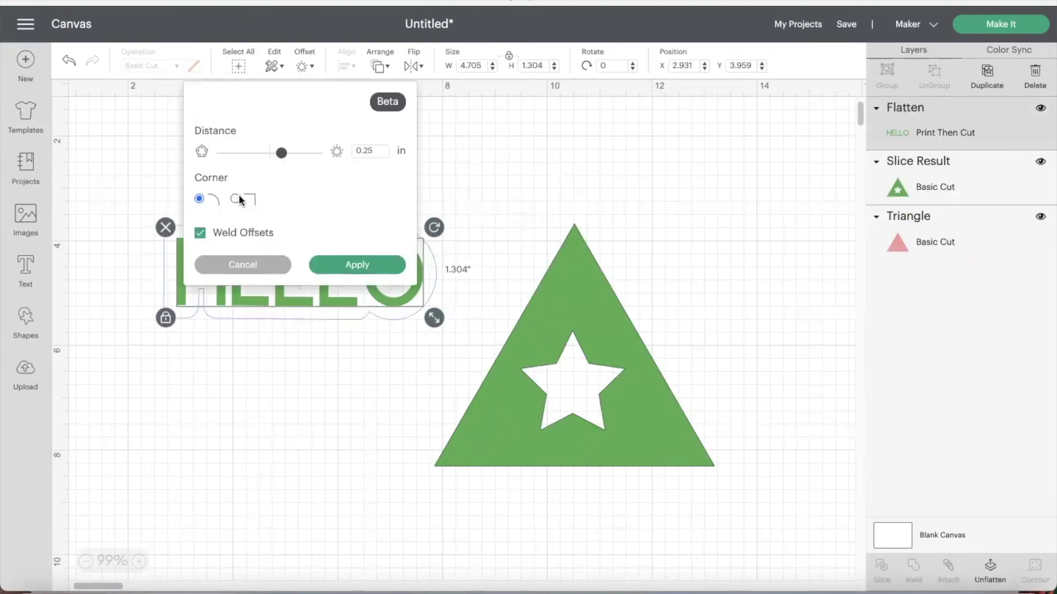
{"action": "left_click", "coordinate": [377, 266]}
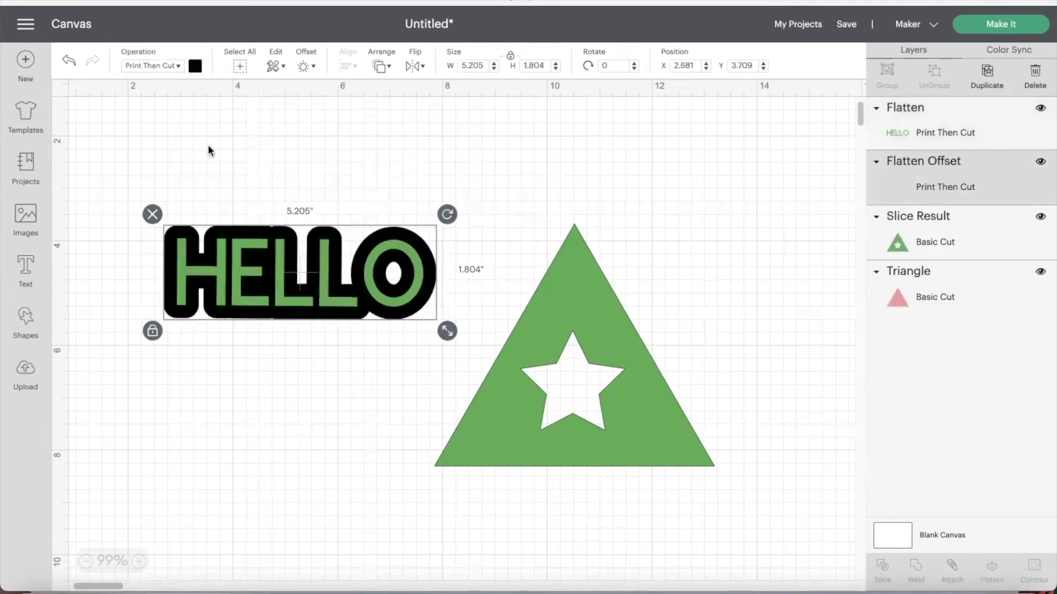
Step: Recolor the HELLO offset layer to light gray
{"action": "left_click", "coordinate": [195, 66]}
{"action": "left_click", "coordinate": [229, 235]}
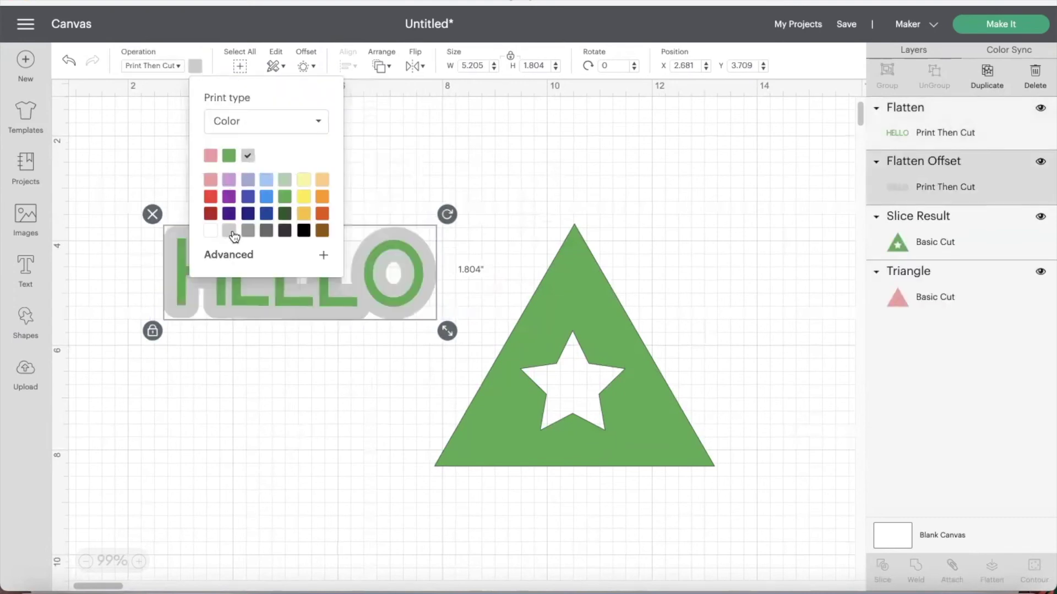
{"action": "left_click", "coordinate": [361, 378]}
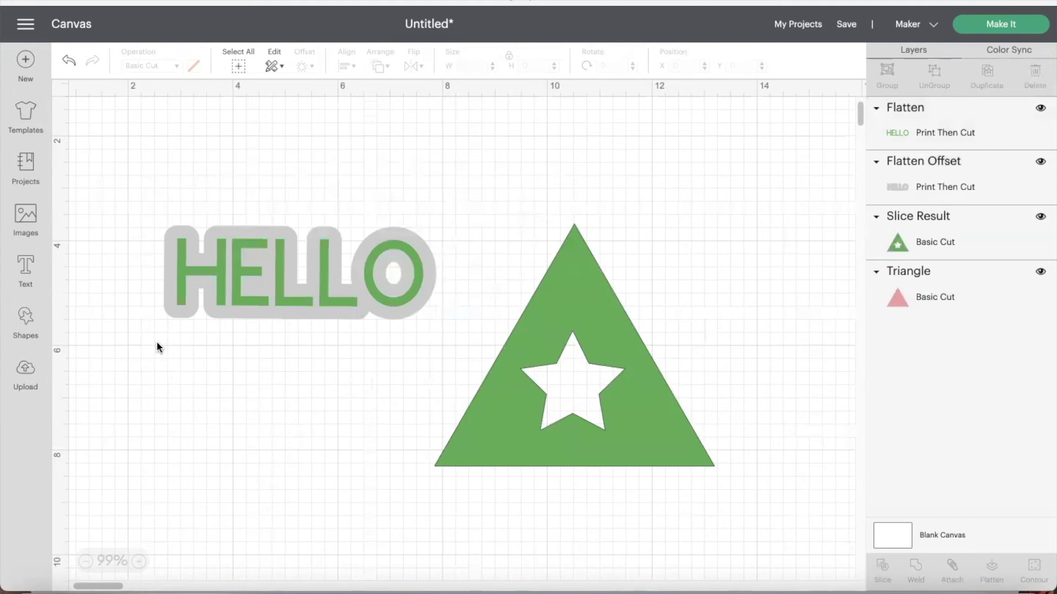
Step: Move the green HELLO off its gray offset and realign it over the offset at about X 2.95, Y 3.95
{"action": "left_click", "coordinate": [184, 295]}
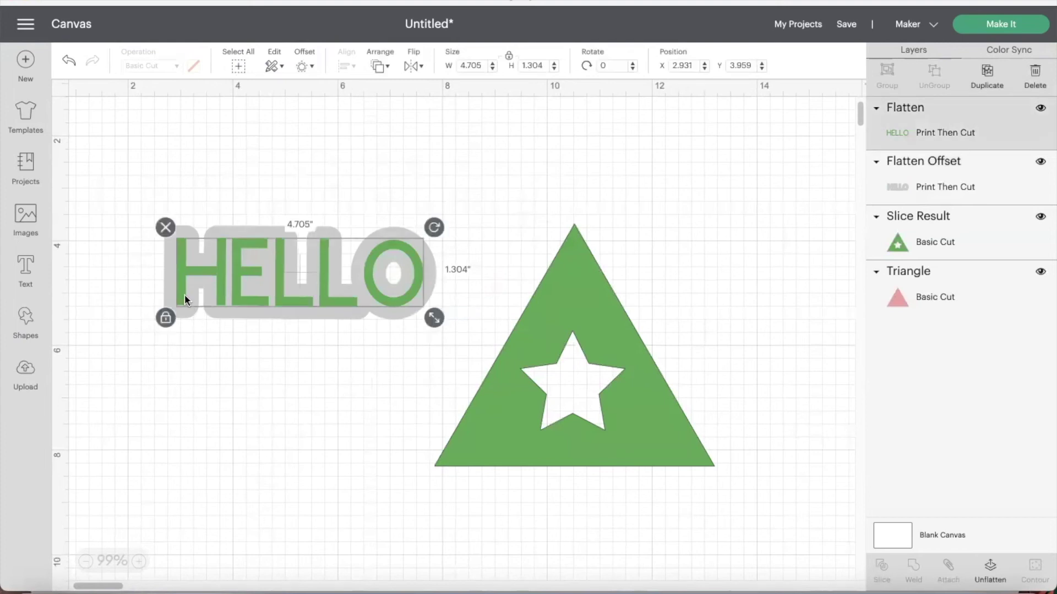
{"action": "left_click", "coordinate": [240, 315]}
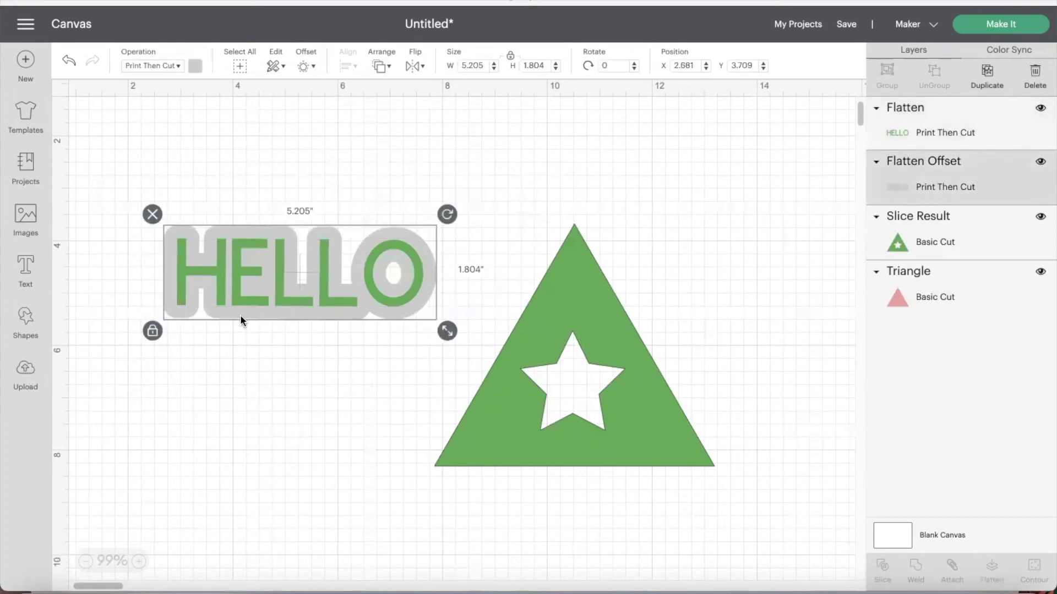
{"action": "left_click", "coordinate": [238, 282]}
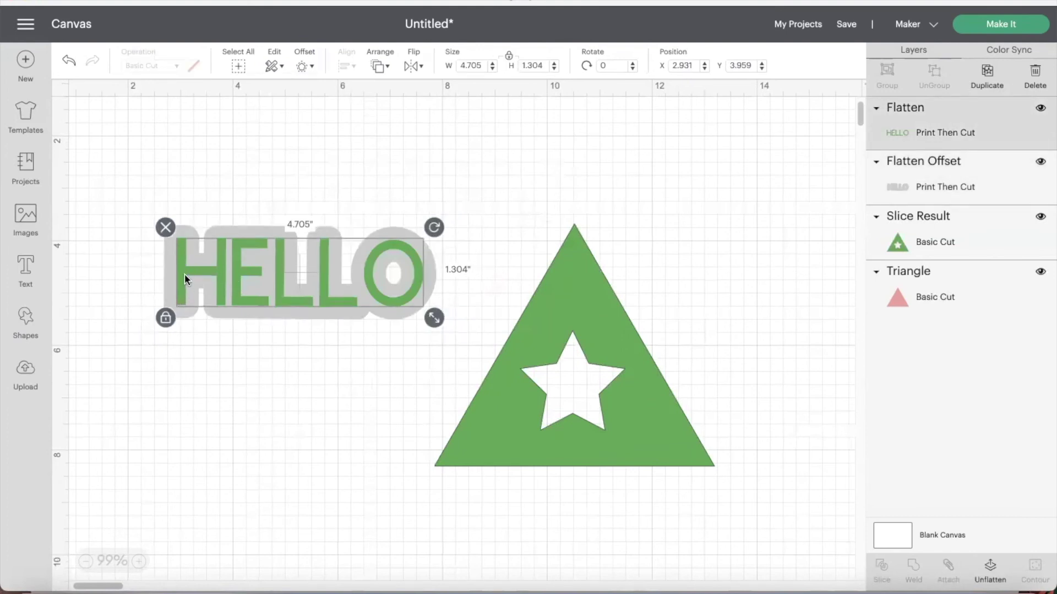
{"action": "scroll", "coordinate": [168, 296], "scroll_direction": "up", "scroll_amount": 5}
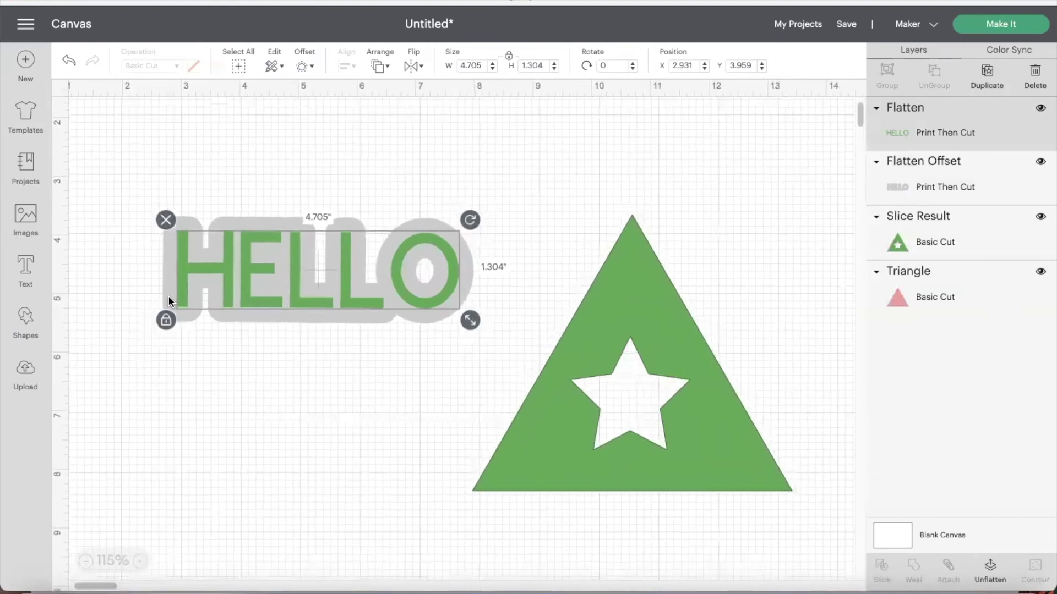
{"action": "scroll", "coordinate": [169, 301], "scroll_direction": "up", "scroll_amount": 1}
{"action": "left_click_drag", "start_coordinate": [191, 267], "coordinate": [183, 360]}
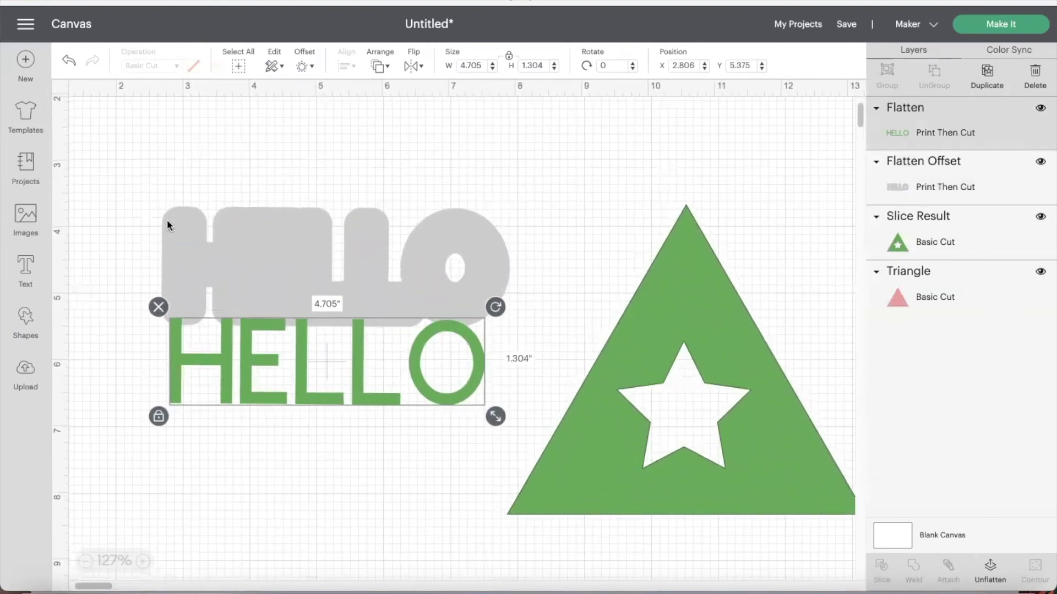
{"action": "left_click_drag", "start_coordinate": [182, 355], "coordinate": [182, 256]}
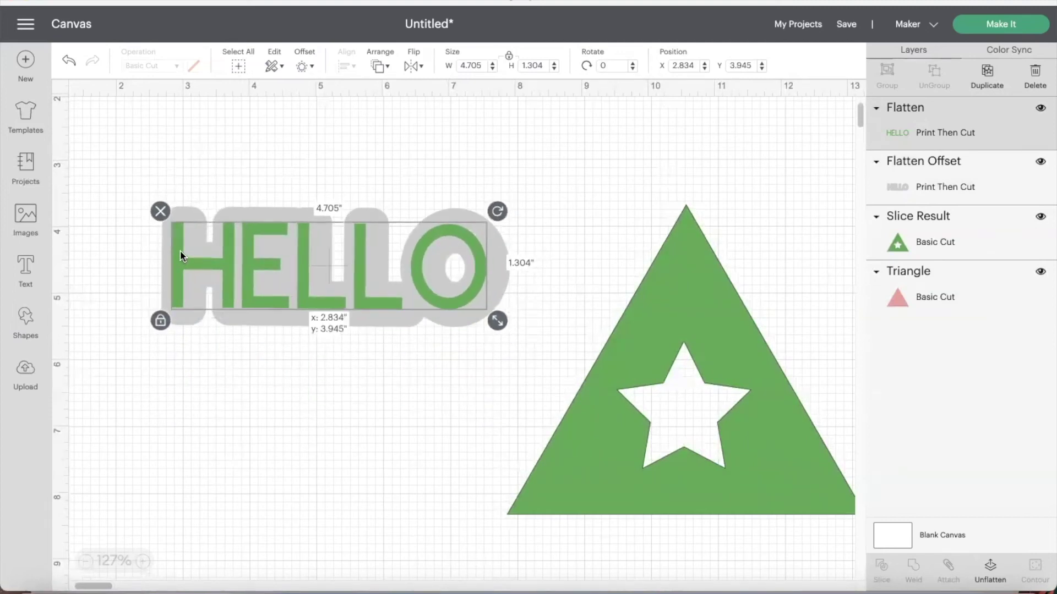
{"action": "scroll", "coordinate": [182, 307], "scroll_direction": "up", "scroll_amount": 3}
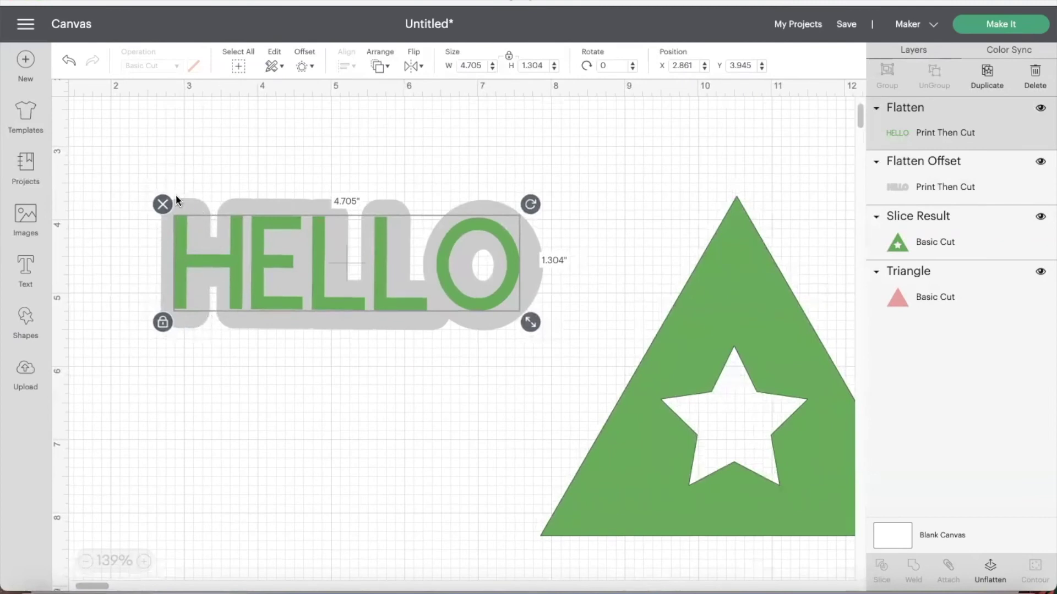
{"action": "left_click_drag", "start_coordinate": [406, 309], "coordinate": [408, 310]}
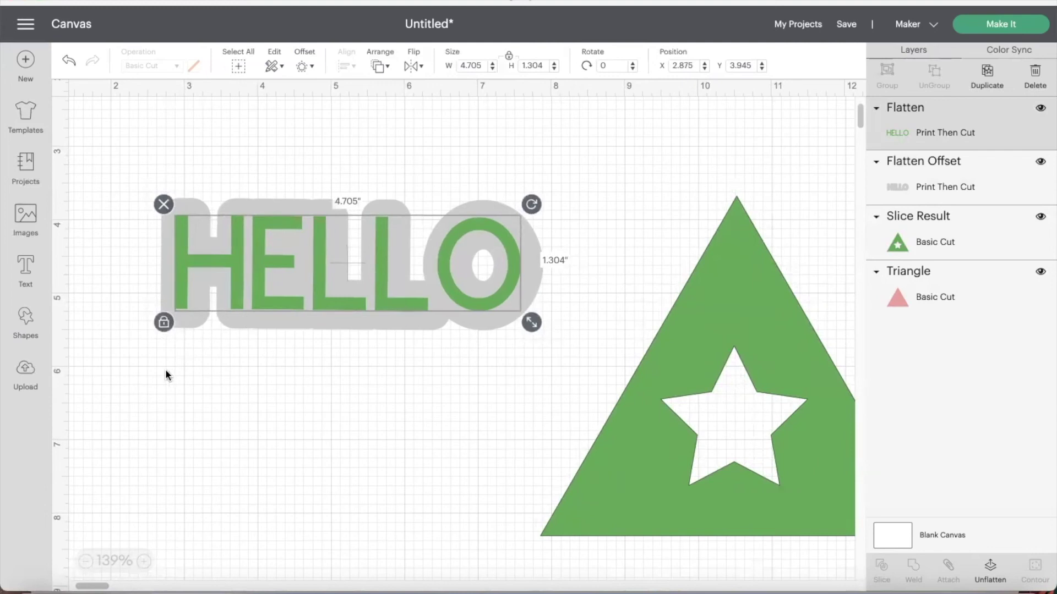
{"action": "left_click", "coordinate": [127, 353]}
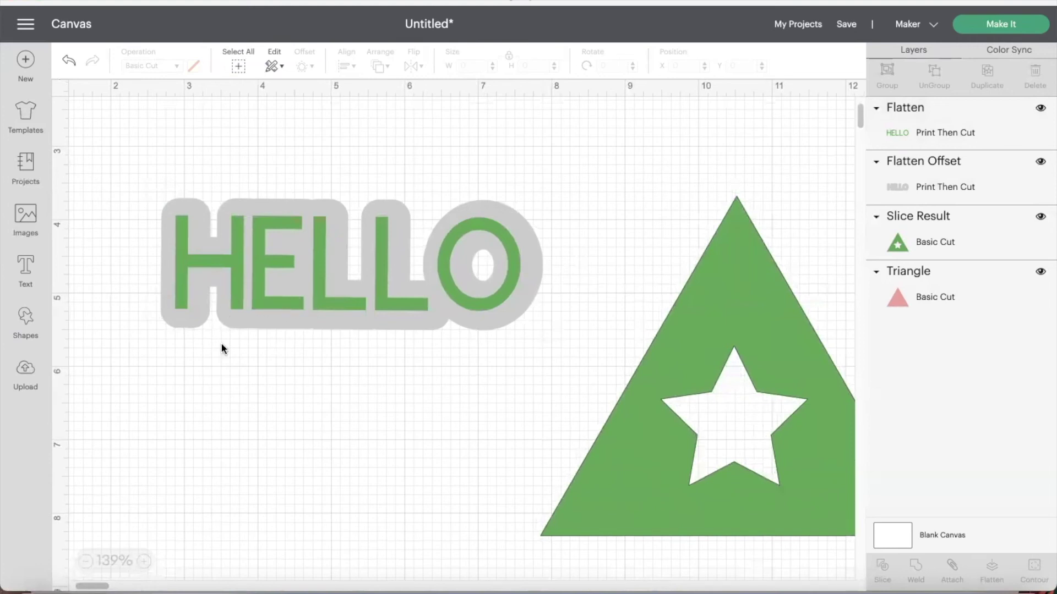
{"action": "left_click_drag", "start_coordinate": [313, 292], "coordinate": [319, 292]}
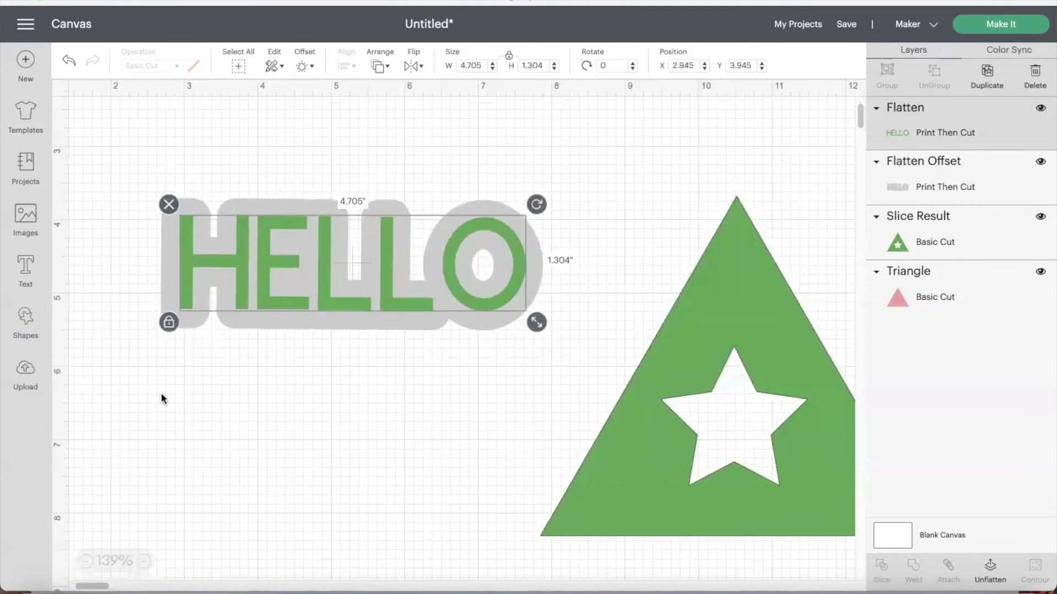
Step: Flatten the green HELLO and its gray offset together into one Print Then Cut layer
{"action": "left_click", "coordinate": [158, 411]}
{"action": "left_click_drag", "start_coordinate": [158, 412], "coordinate": [410, 179]}
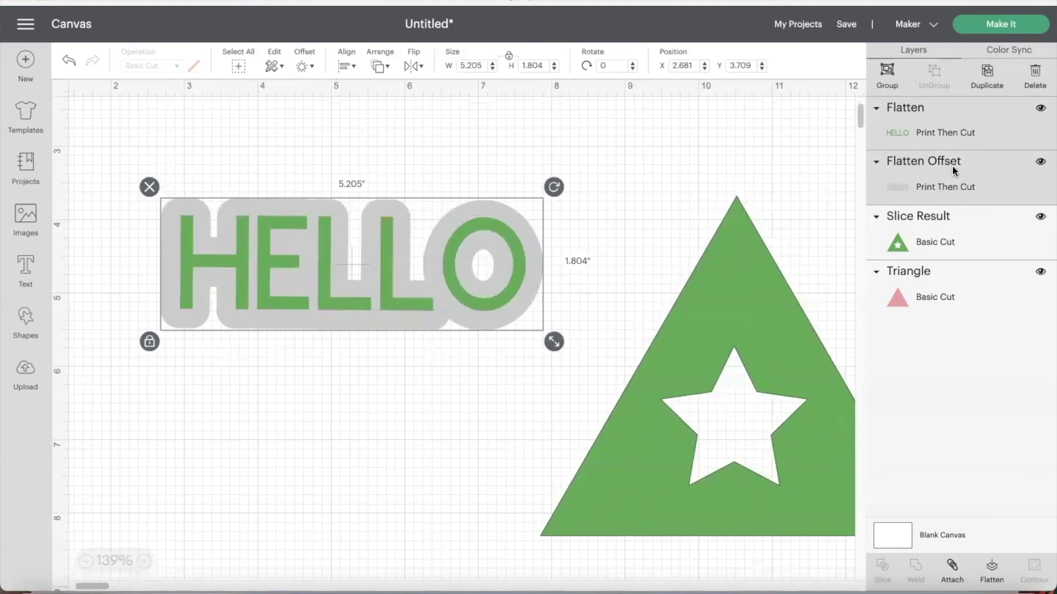
{"action": "left_click", "coordinate": [992, 573]}
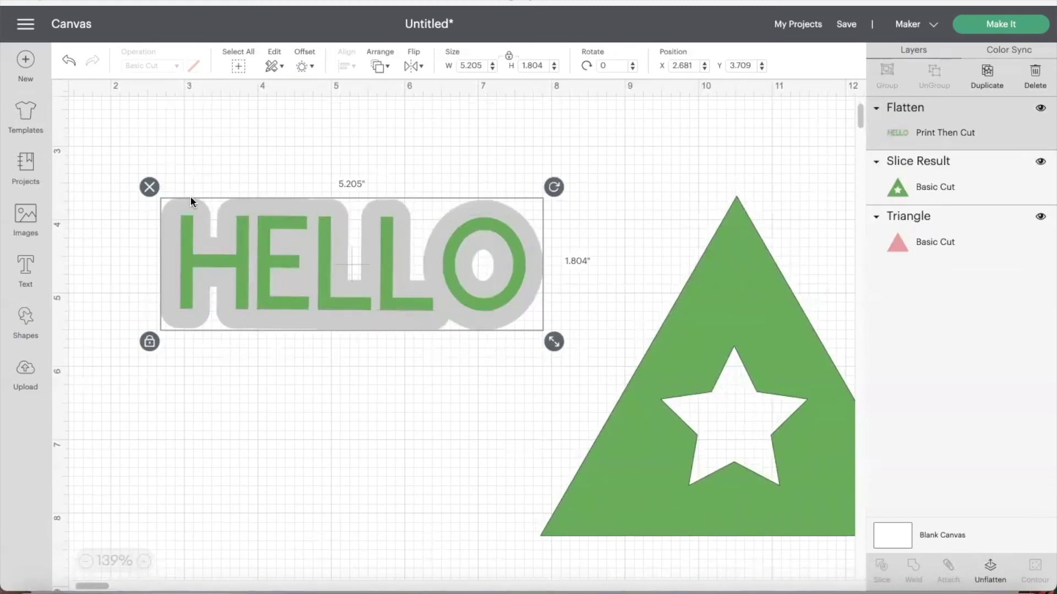
Step: Insert the Wish Upon A Star image, scale it to about 3.46 by 8.38 in, and place it at about X 11.2, Y 11.61
{"action": "left_click", "coordinate": [25, 220]}
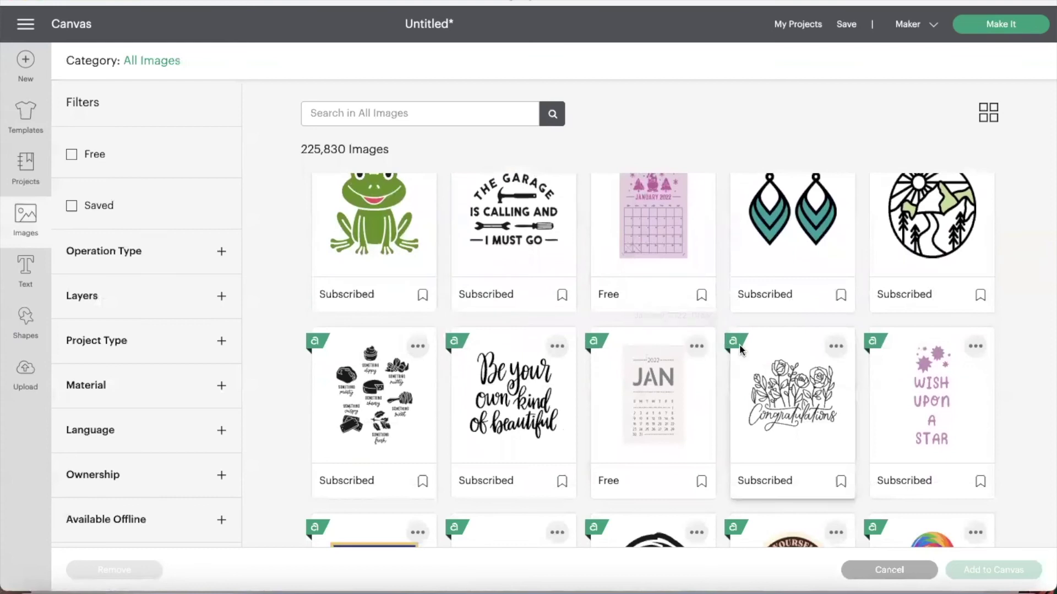
{"action": "scroll", "coordinate": [863, 444], "scroll_direction": "up", "scroll_amount": 2}
{"action": "scroll", "coordinate": [864, 444], "scroll_direction": "down", "scroll_amount": 2}
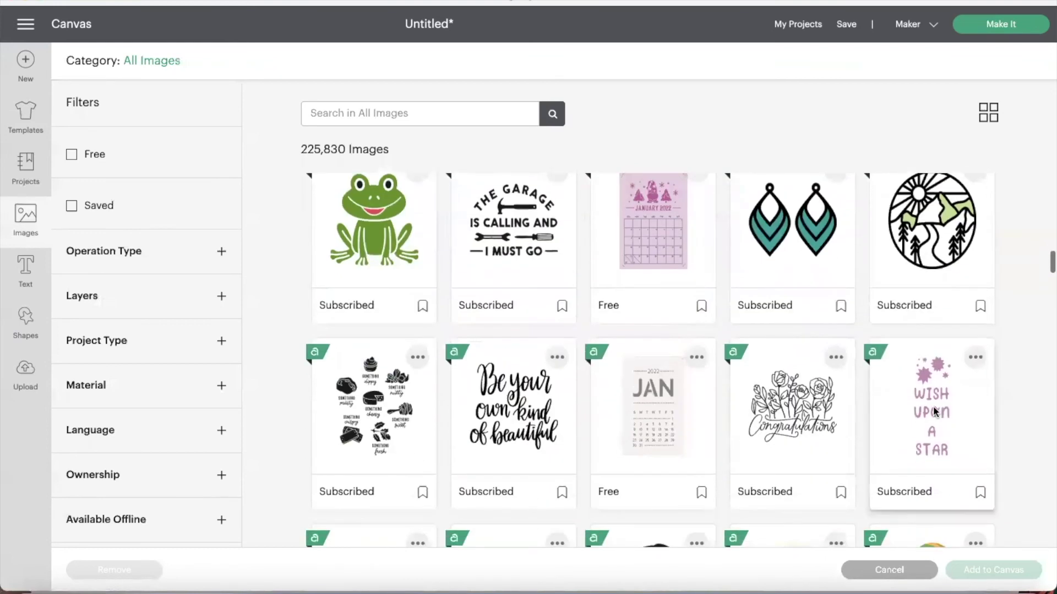
{"action": "left_click", "coordinate": [930, 408]}
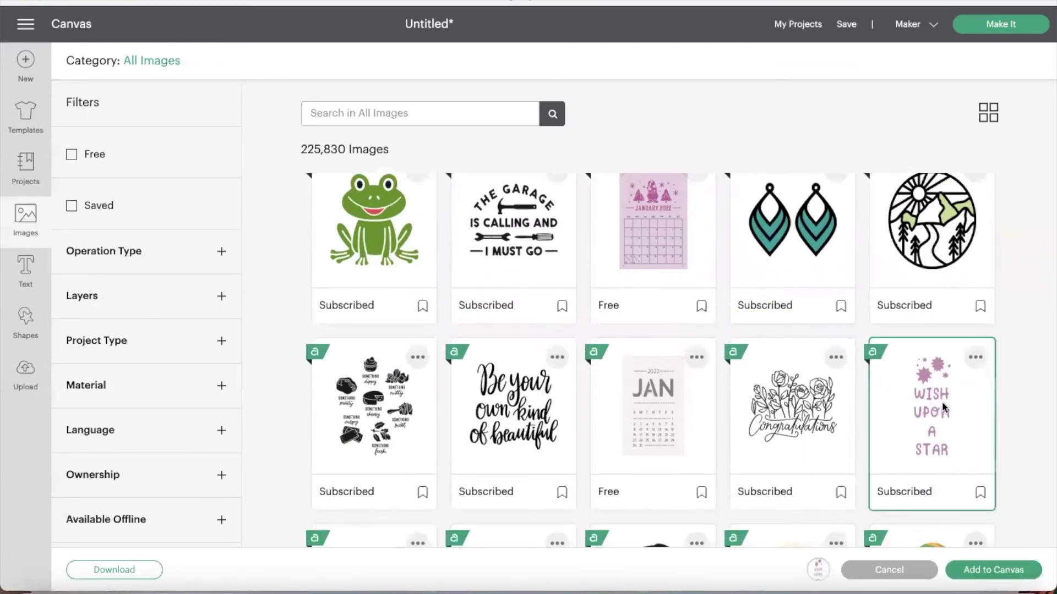
{"action": "left_click", "coordinate": [983, 570]}
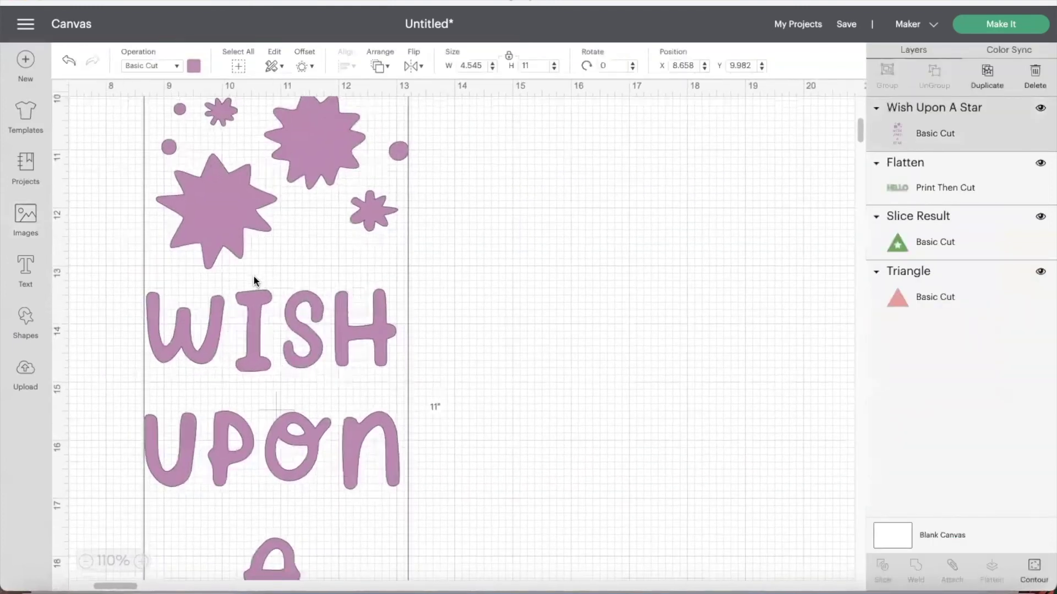
{"action": "left_click_drag", "start_coordinate": [378, 223], "coordinate": [385, 325]}
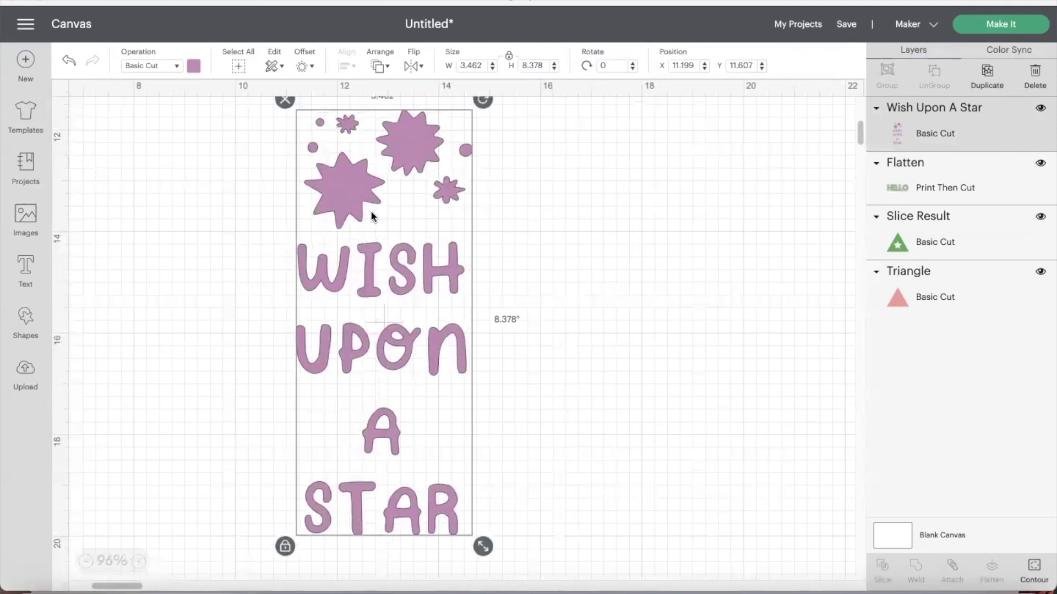
Step: Hide the contours of all the stars and dots above the lettering in the Wish Upon A Star image
{"action": "left_click", "coordinate": [1036, 562]}
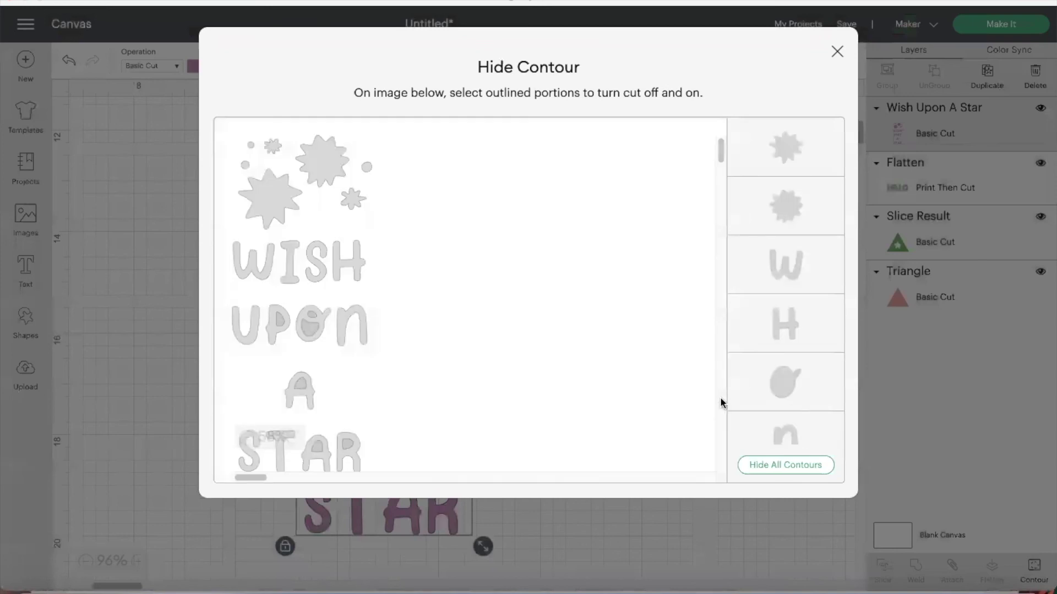
{"action": "left_click", "coordinate": [270, 196]}
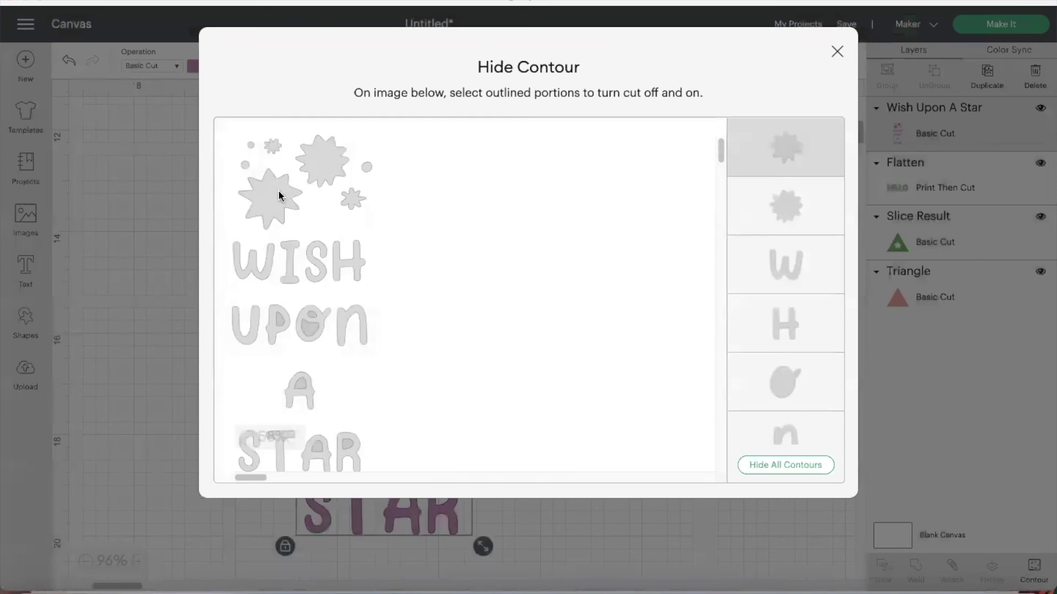
{"action": "left_click", "coordinate": [327, 175]}
{"action": "left_click", "coordinate": [352, 200]}
{"action": "left_click", "coordinate": [271, 146]}
{"action": "left_click", "coordinate": [251, 146]}
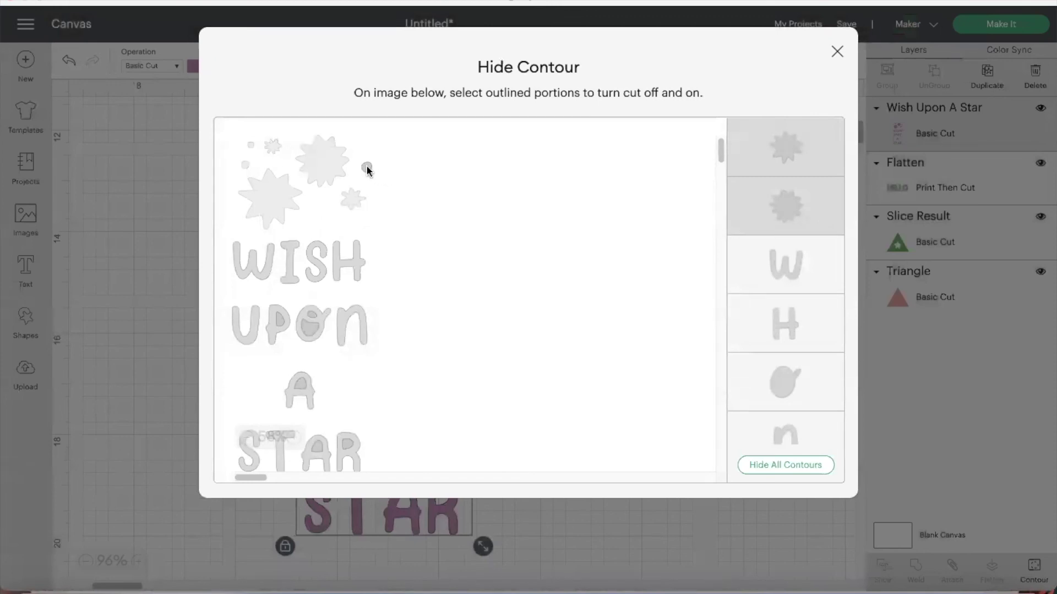
{"action": "scroll", "coordinate": [815, 394], "scroll_direction": "down", "scroll_amount": 1}
{"action": "scroll", "coordinate": [814, 394], "scroll_direction": "up", "scroll_amount": 1}
{"action": "scroll", "coordinate": [818, 295], "scroll_direction": "down", "scroll_amount": 15}
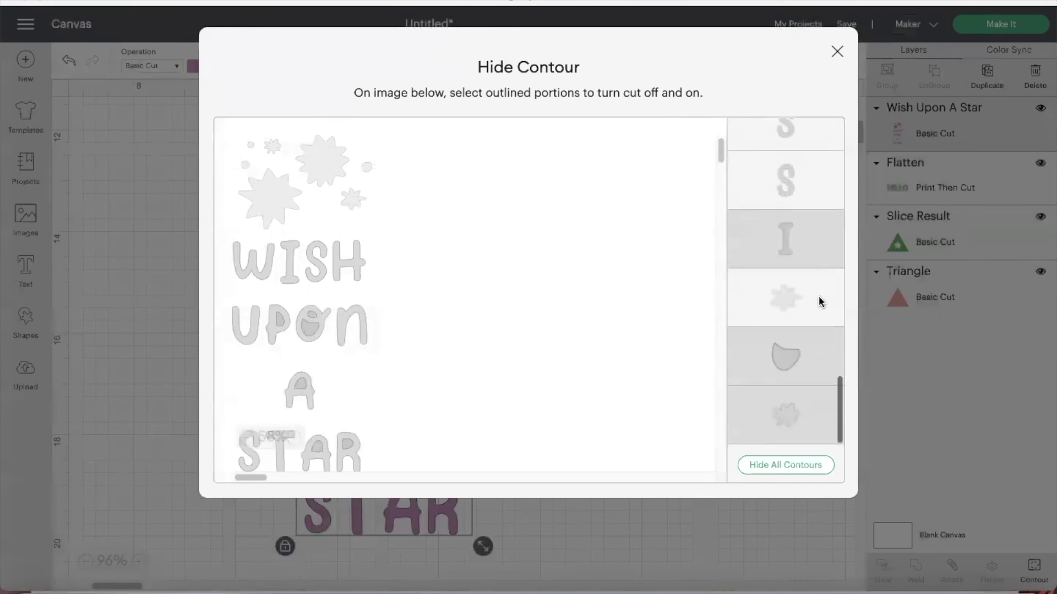
{"action": "left_click", "coordinate": [836, 53]}
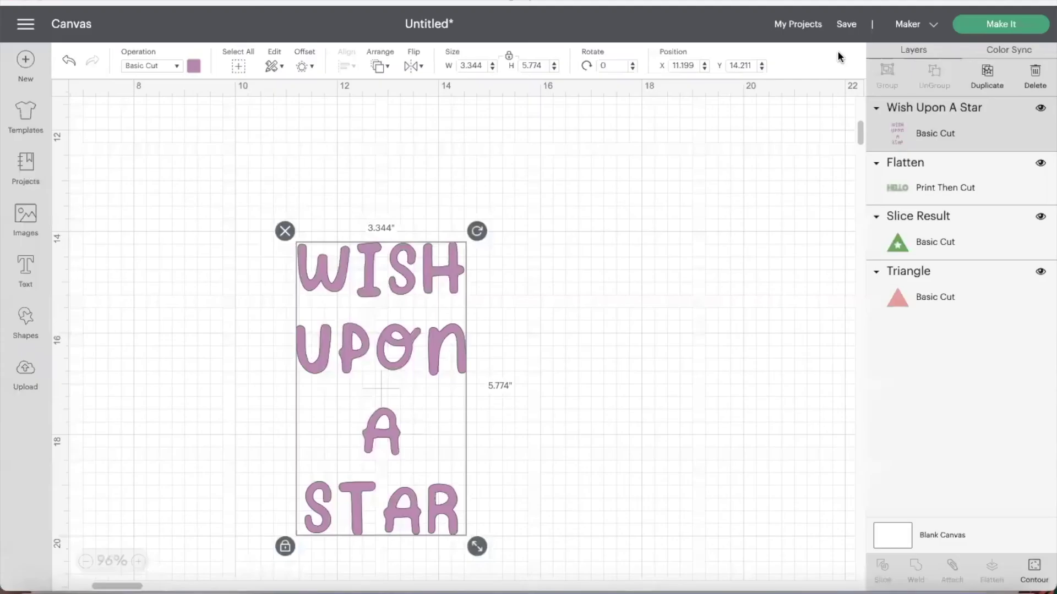
Step: Restore the contours of the two largest stars in the Wish Upon A Star image
{"action": "left_click", "coordinate": [471, 479]}
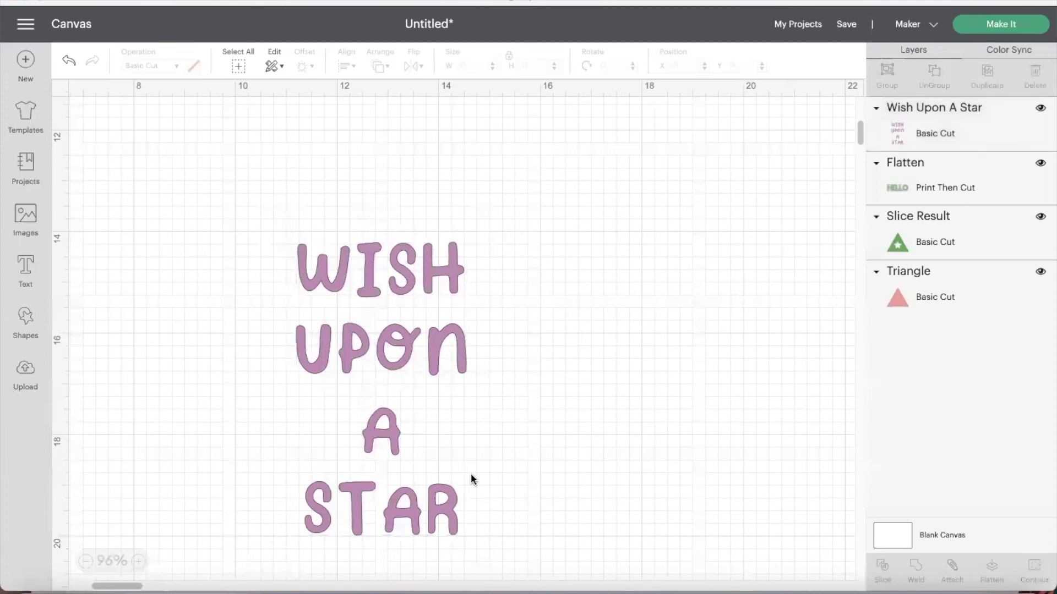
{"action": "left_click", "coordinate": [396, 334]}
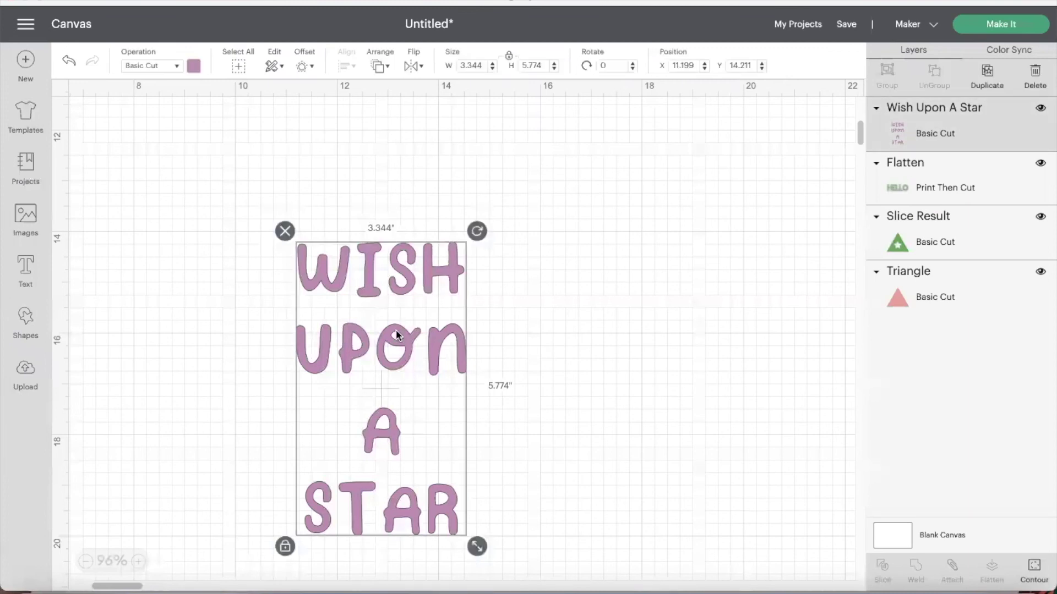
{"action": "left_click", "coordinate": [1038, 572]}
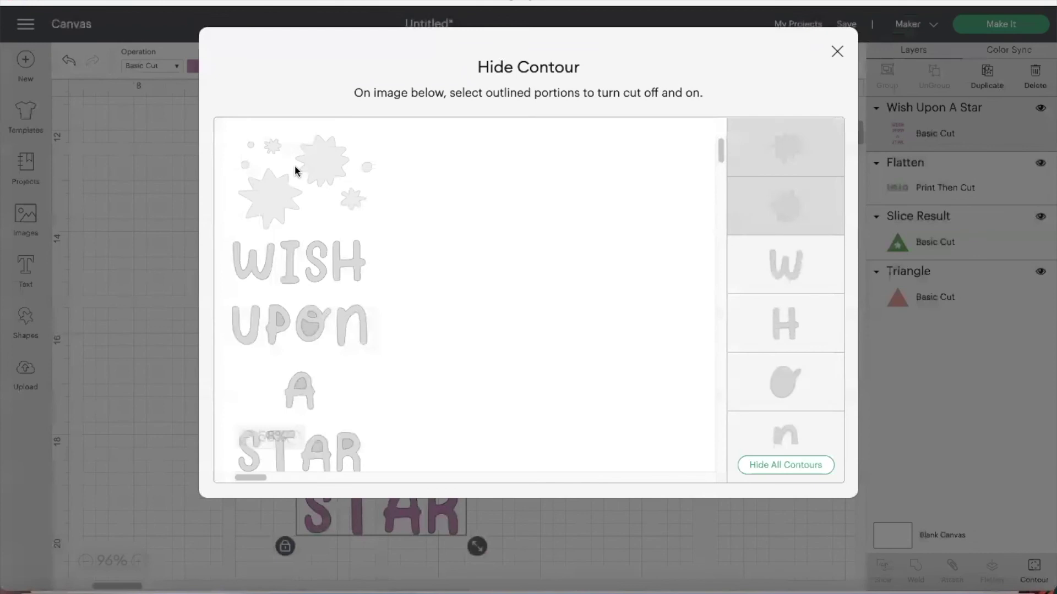
{"action": "left_click", "coordinate": [315, 162]}
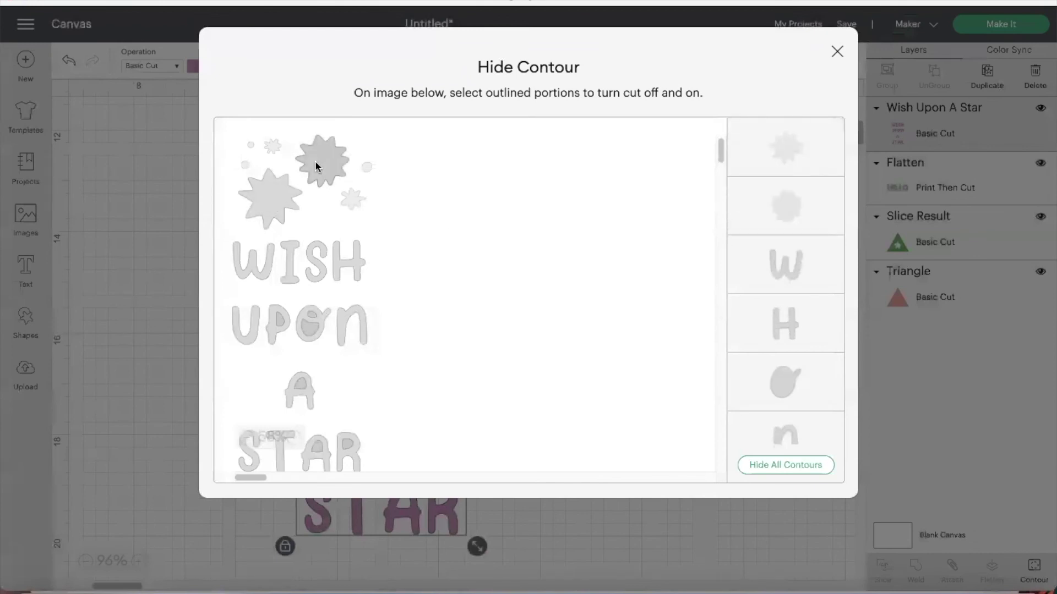
{"action": "left_click", "coordinate": [836, 53]}
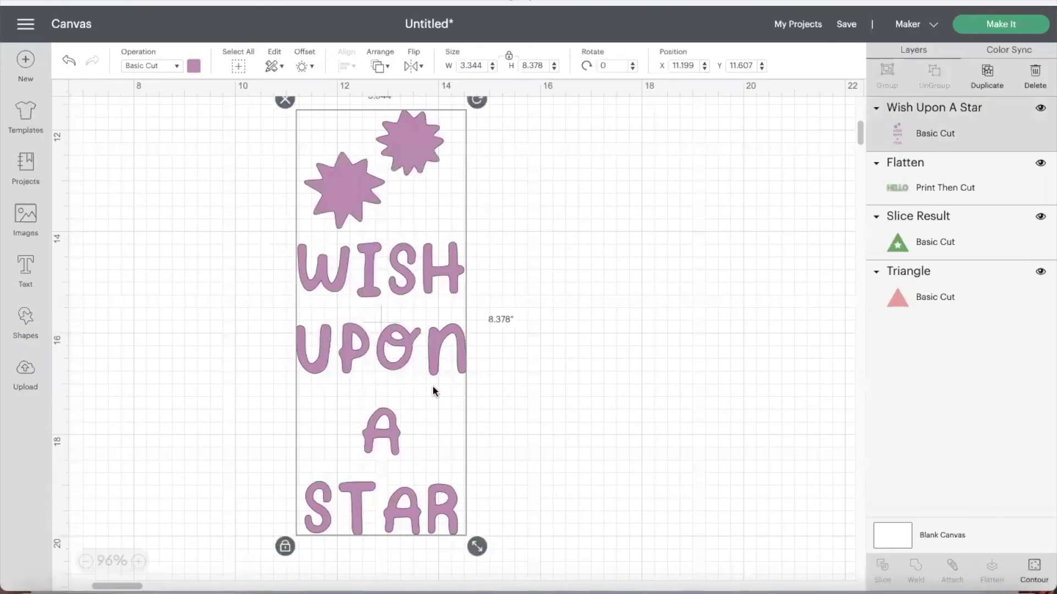
Step: Try pale yellow, purple and red as the blank canvas color, and expand the advanced color options
{"action": "scroll", "coordinate": [431, 389], "scroll_direction": "down", "scroll_amount": 3}
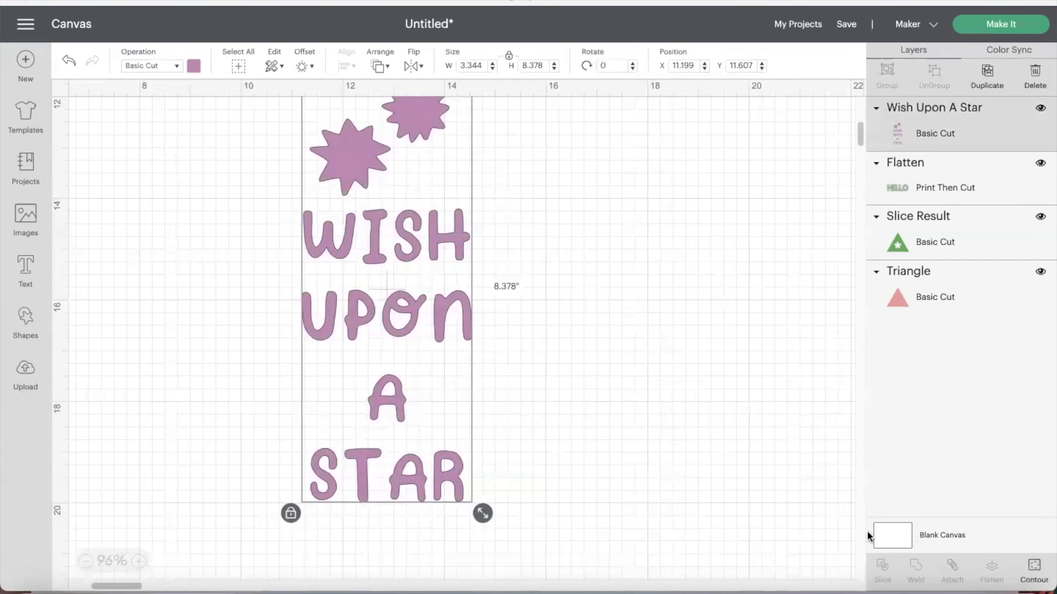
{"action": "left_click", "coordinate": [904, 536]}
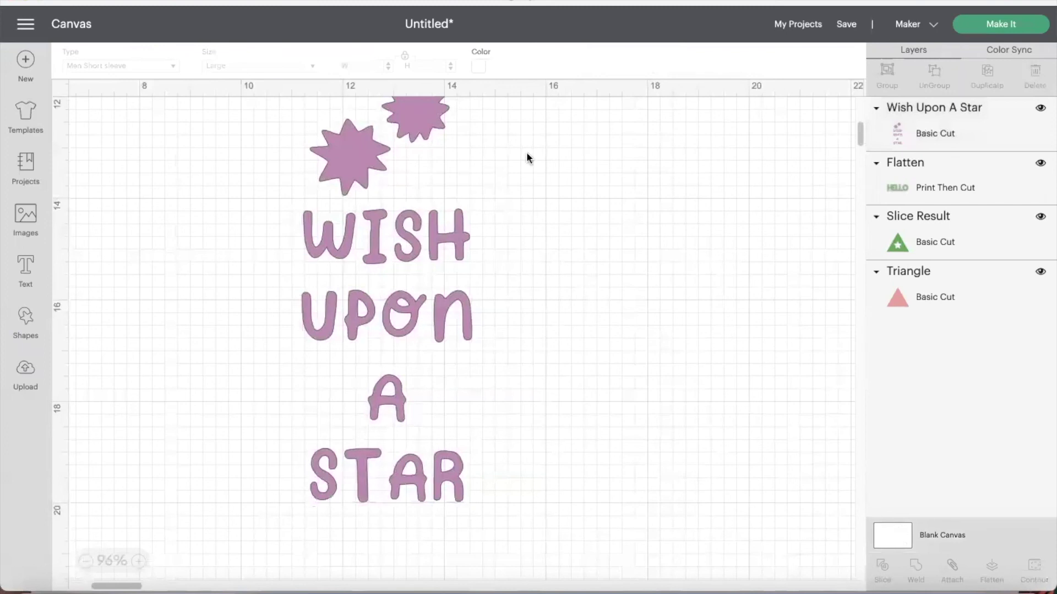
{"action": "left_click", "coordinate": [478, 66]}
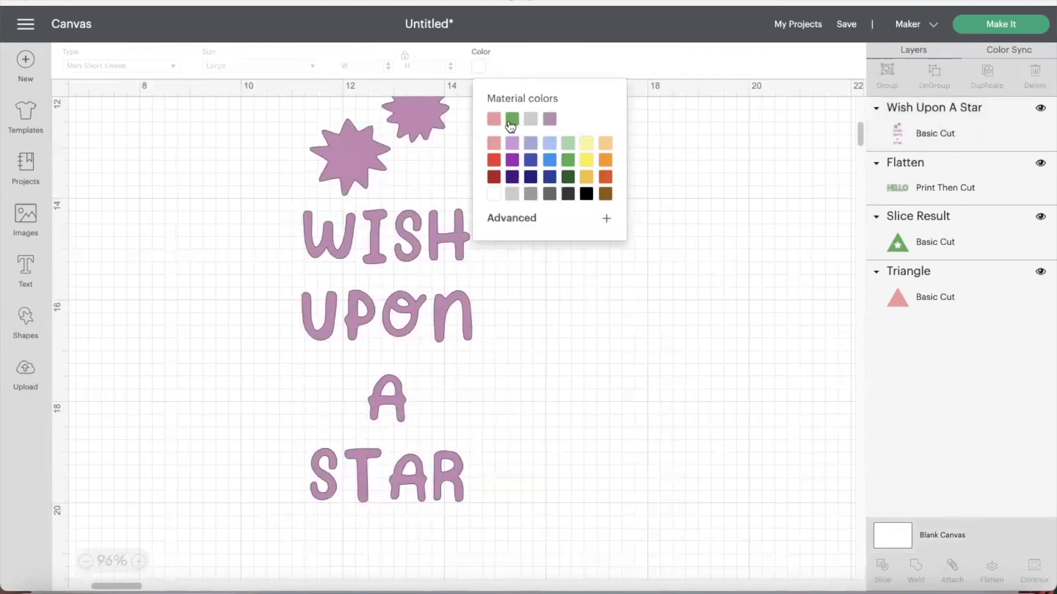
{"action": "left_click", "coordinate": [585, 148]}
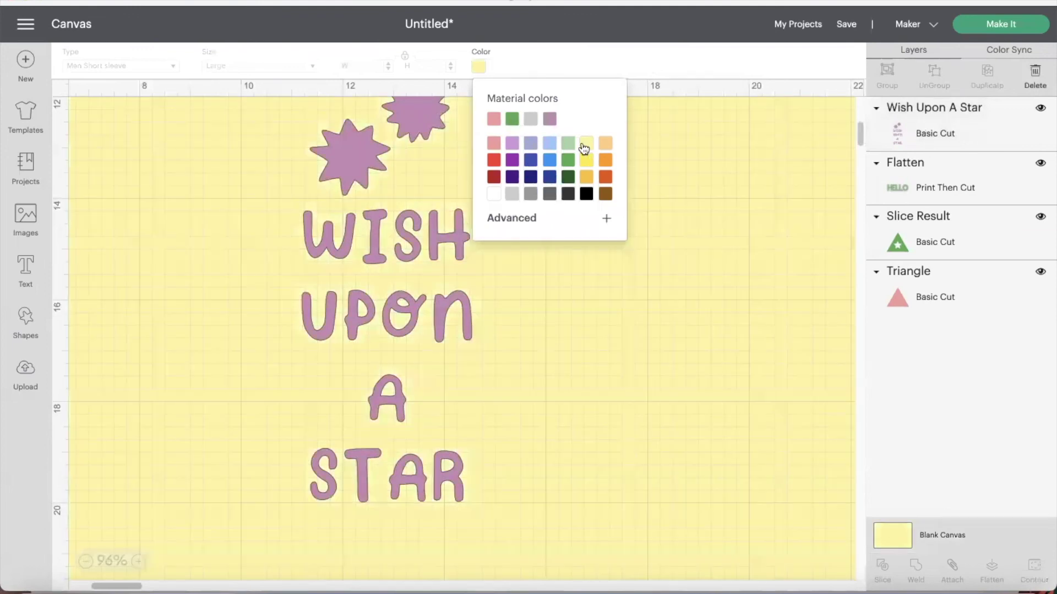
{"action": "left_click", "coordinate": [513, 159]}
{"action": "left_click", "coordinate": [494, 160]}
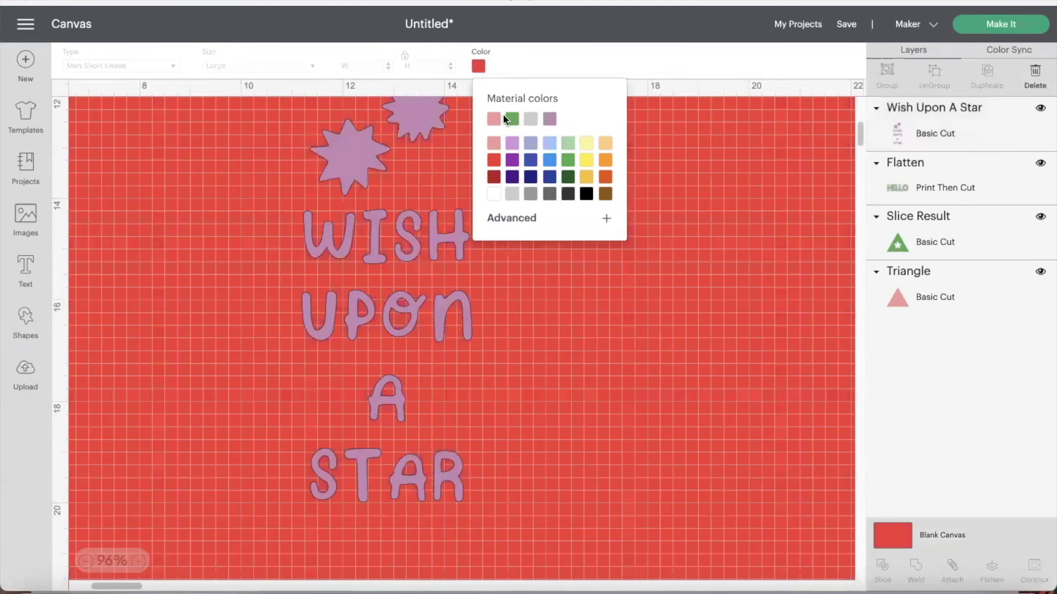
{"action": "left_click", "coordinate": [606, 219]}
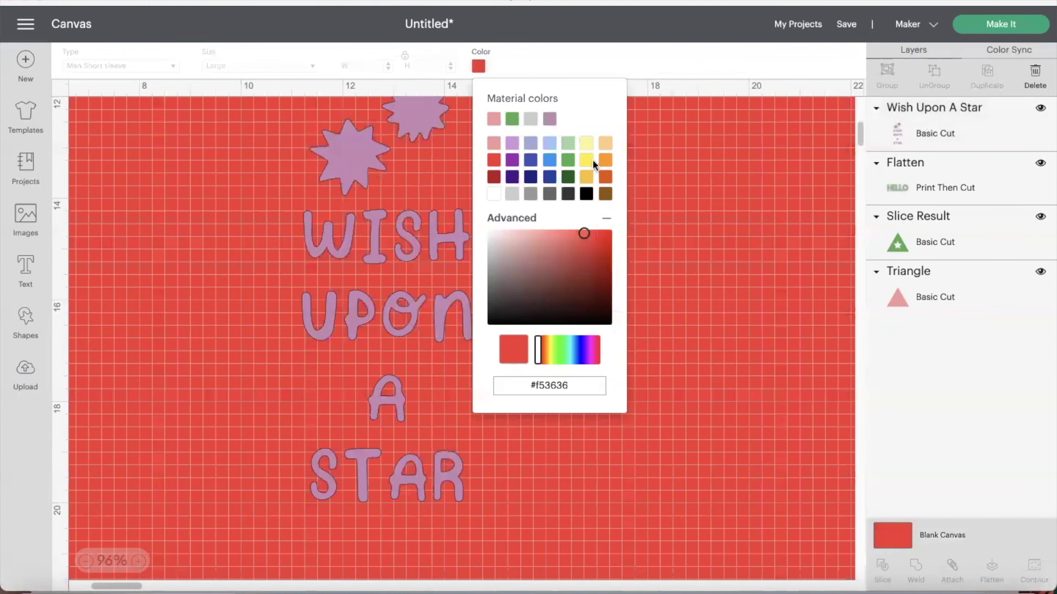
{"action": "left_click", "coordinate": [284, 215]}
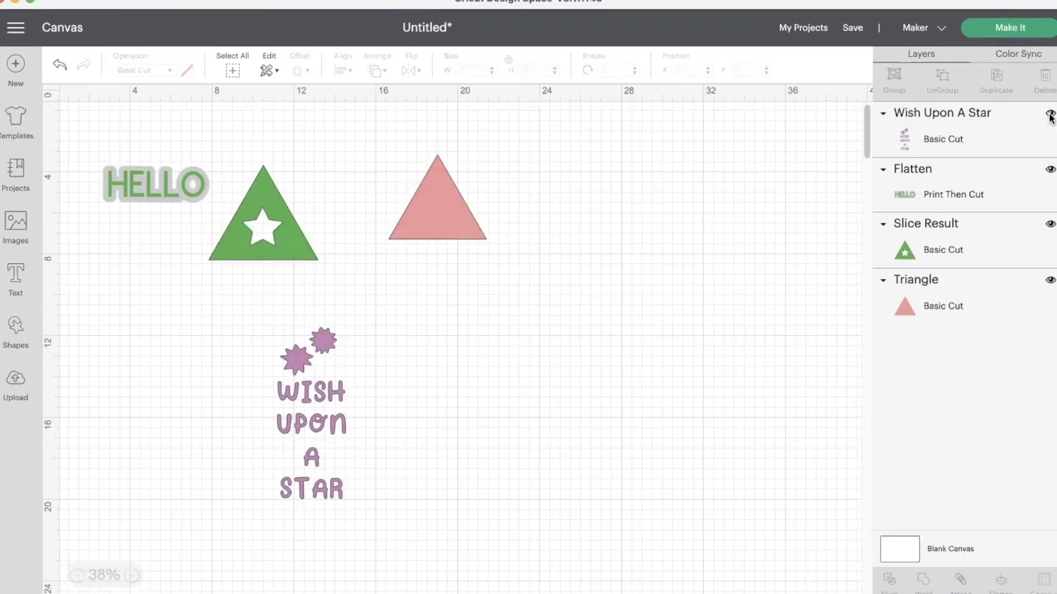
Step: Toggle the visibility of the Wish Upon A Star layer off and back on twice
{"action": "left_click", "coordinate": [1051, 114]}
{"action": "left_click", "coordinate": [1051, 115]}
{"action": "left_click", "coordinate": [1050, 114]}
{"action": "left_click", "coordinate": [1051, 115]}
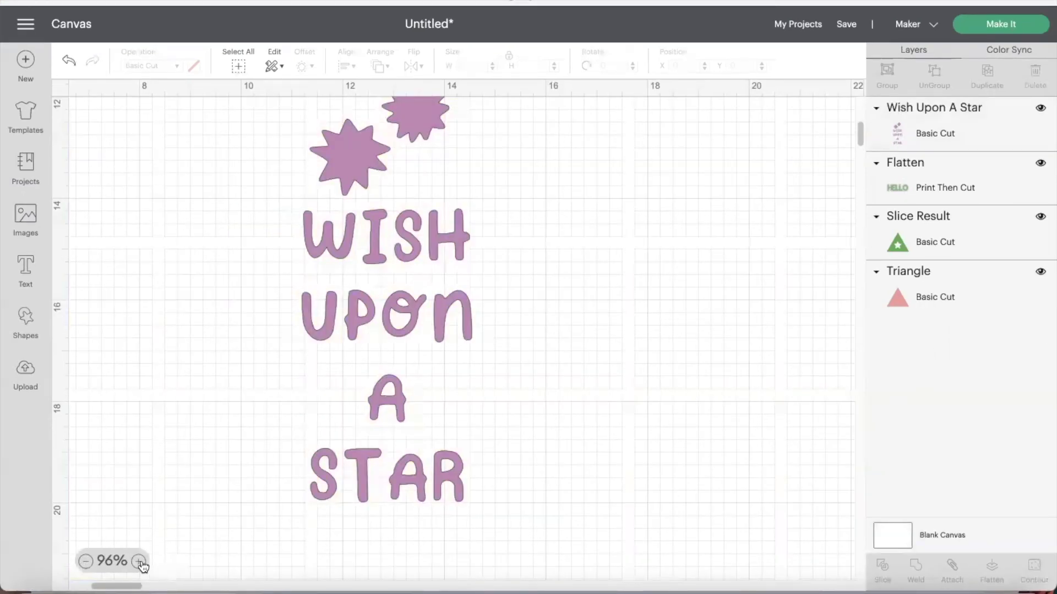
Step: Zoom the canvas out to 25%, in to 125%, and back out to view all the designs
{"action": "left_click", "coordinate": [85, 562]}
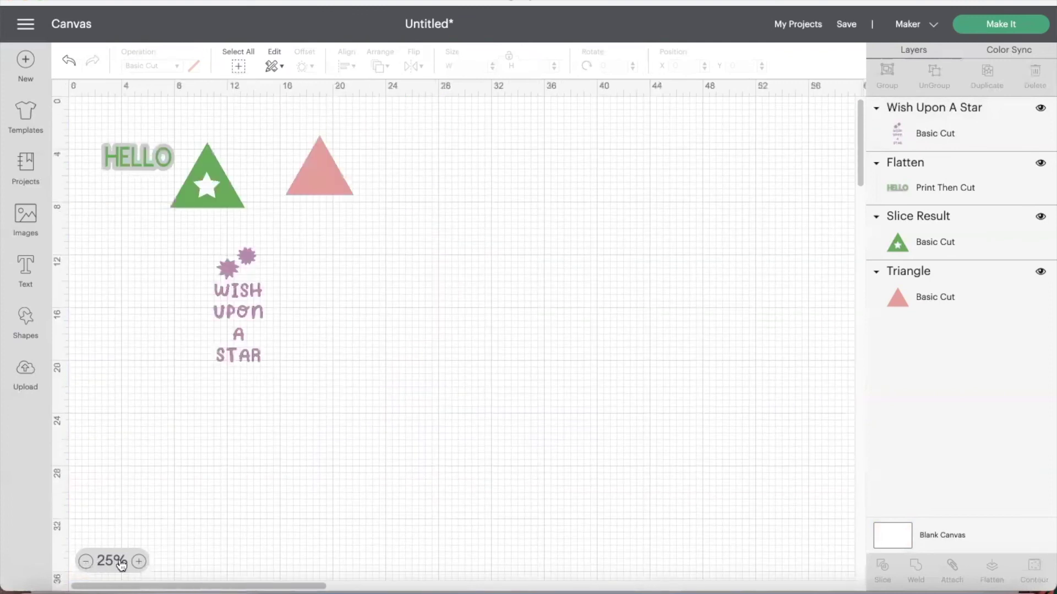
{"action": "left_click", "coordinate": [139, 561]}
{"action": "left_click", "coordinate": [141, 562]}
{"action": "left_click", "coordinate": [141, 562]}
{"action": "left_click", "coordinate": [142, 563]}
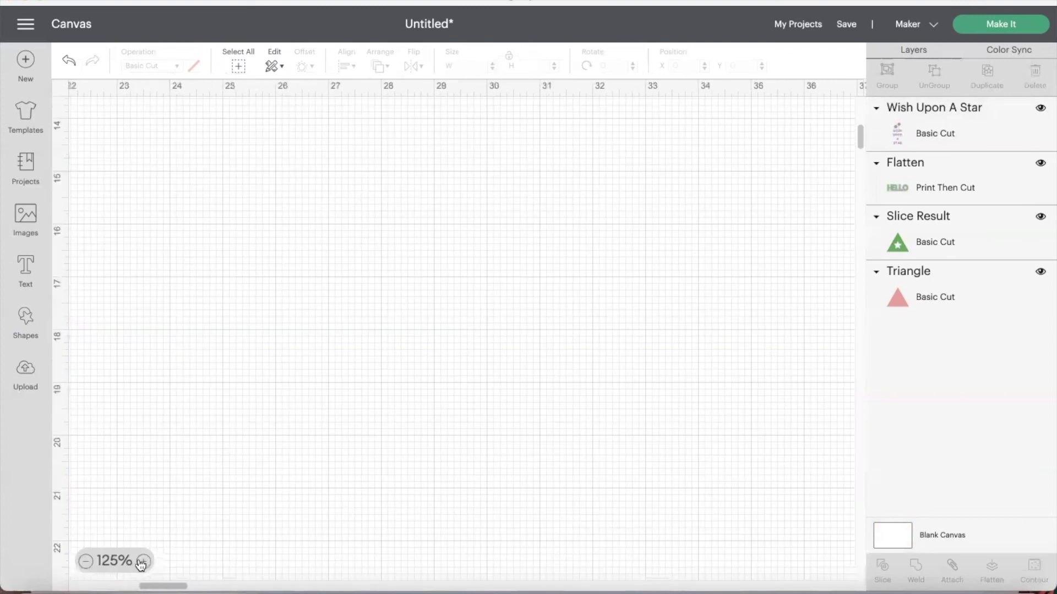
{"action": "left_click", "coordinate": [83, 561]}
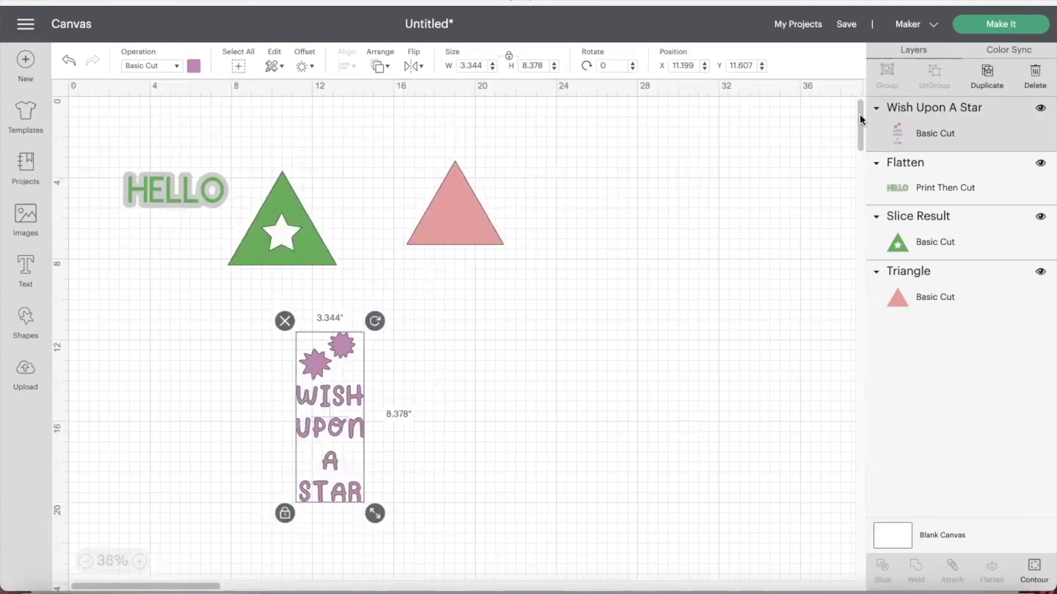
Step: Send the project to mat preparation, preview all four mats, and continue to the Make stage with the Print Then Cut mat selected
{"action": "left_click", "coordinate": [1002, 24]}
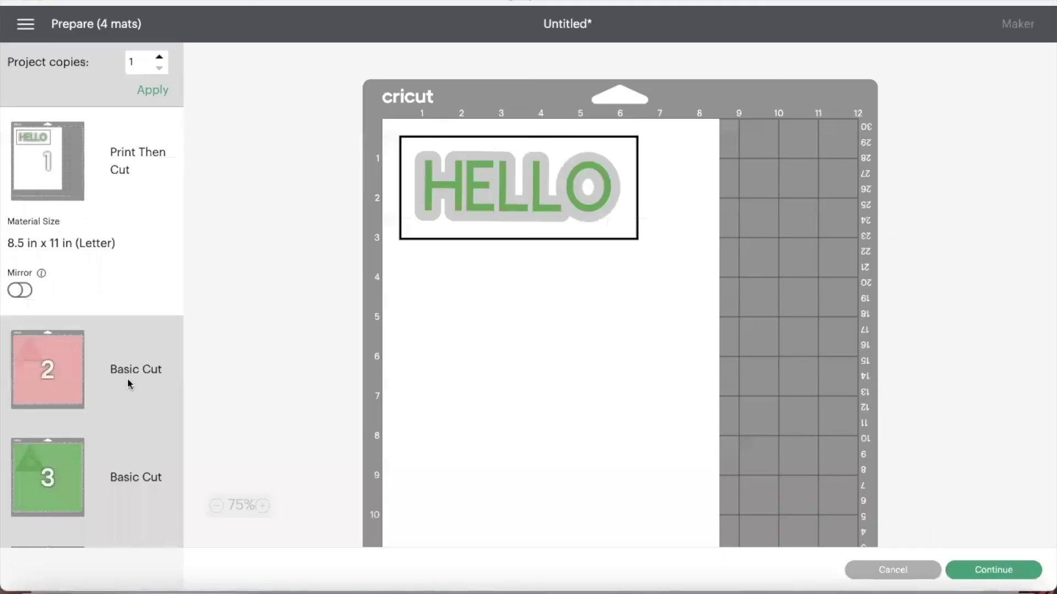
{"action": "scroll", "coordinate": [128, 384], "scroll_direction": "down", "scroll_amount": 2}
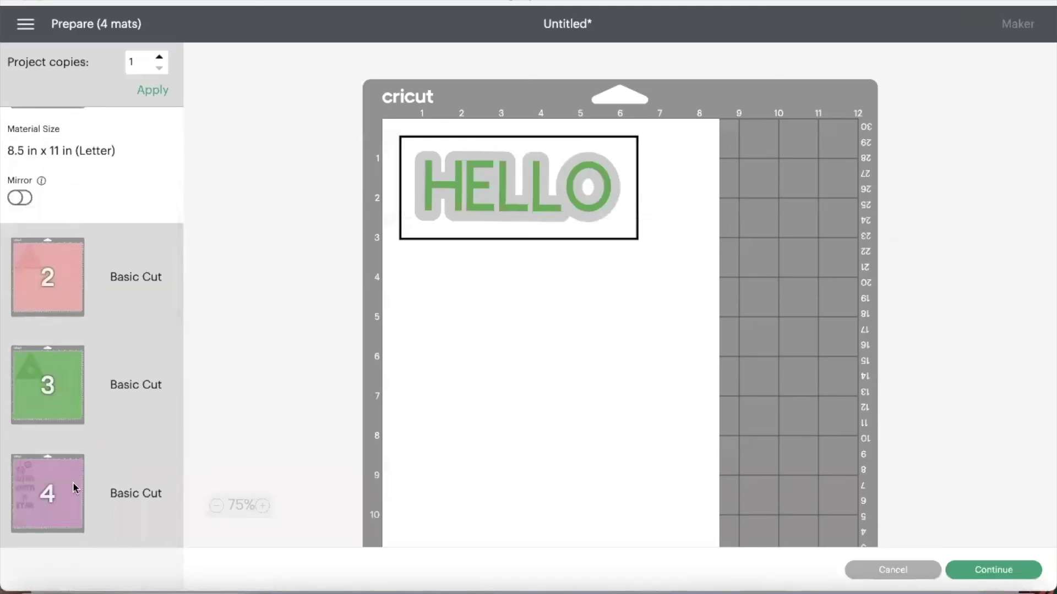
{"action": "left_click", "coordinate": [55, 280]}
{"action": "left_click", "coordinate": [49, 385]}
{"action": "left_click", "coordinate": [51, 498]}
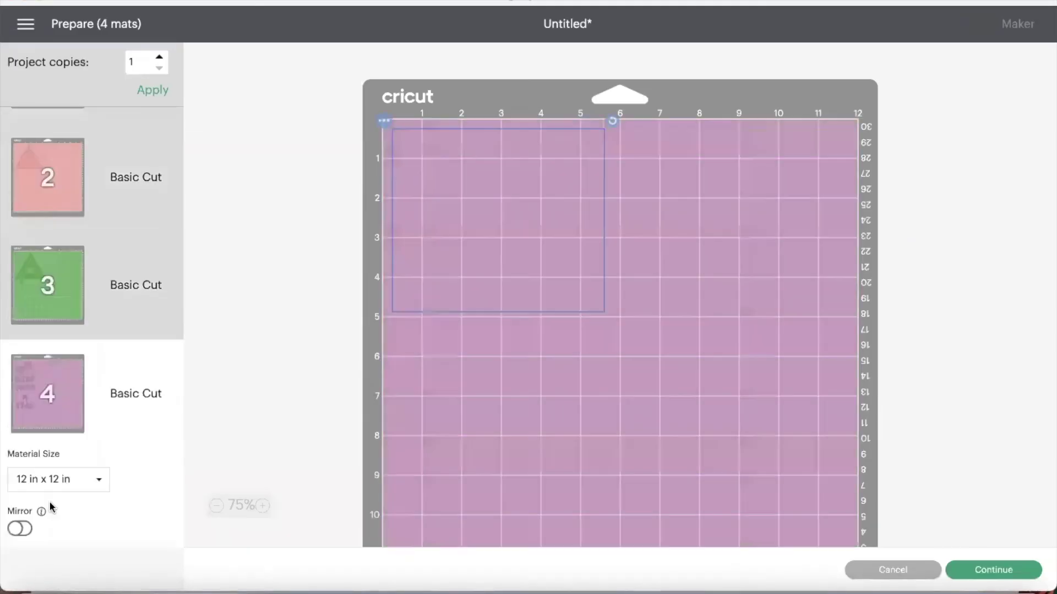
{"action": "scroll", "coordinate": [66, 290], "scroll_direction": "up", "scroll_amount": 2}
{"action": "left_click", "coordinate": [46, 144]}
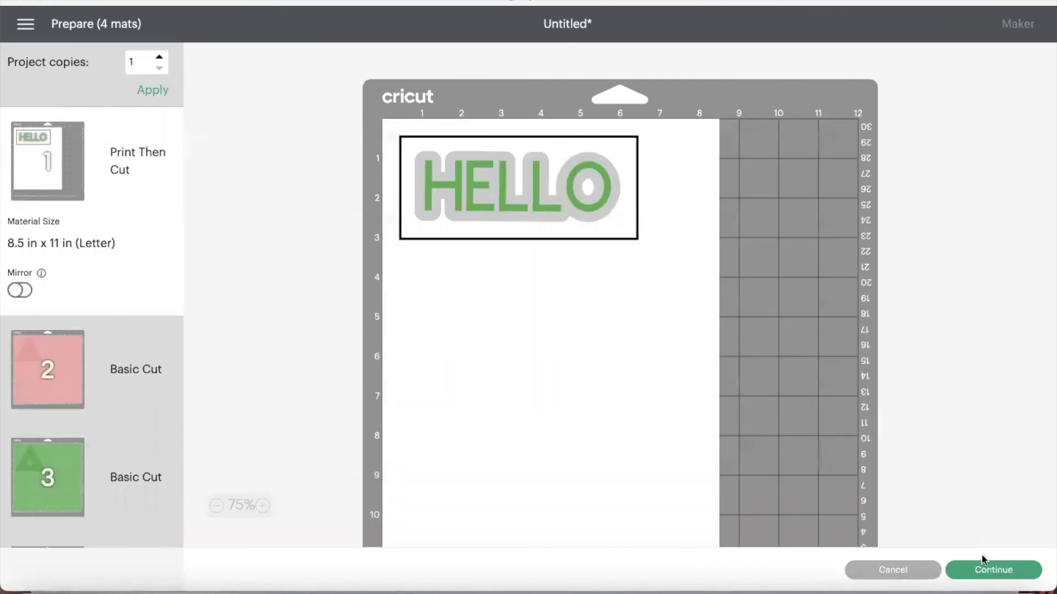
{"action": "left_click", "coordinate": [985, 572]}
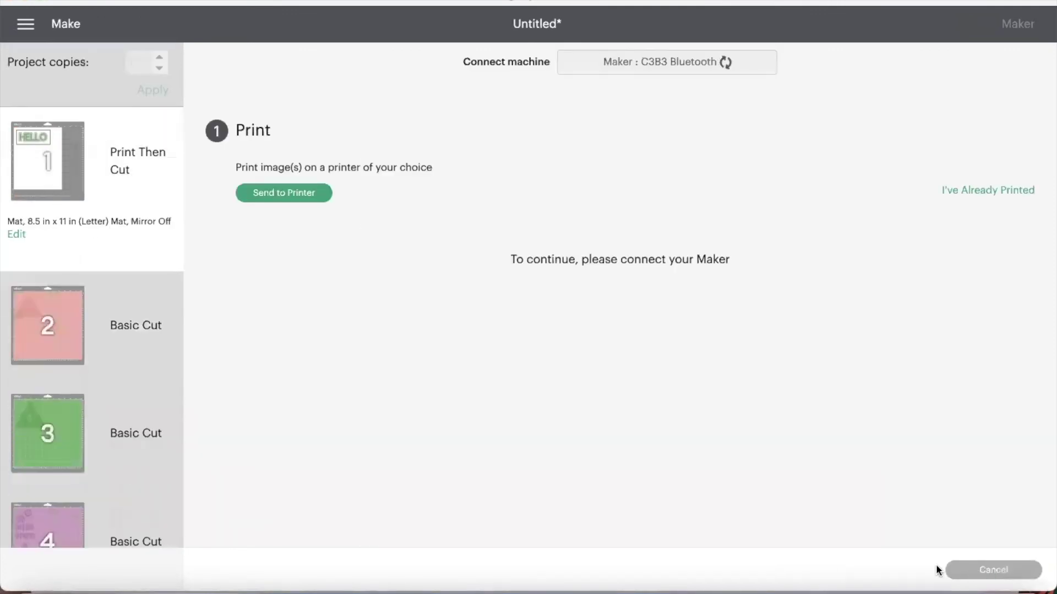